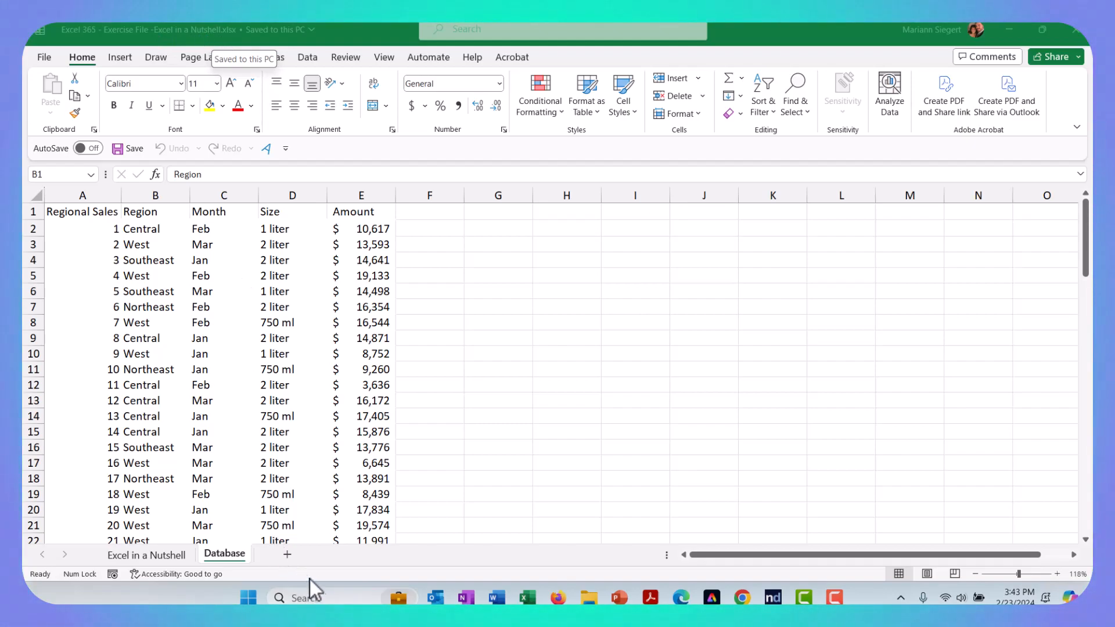
Add a new worksheet after the Database sheet and name it "Tax and Goals".
click(286, 554)
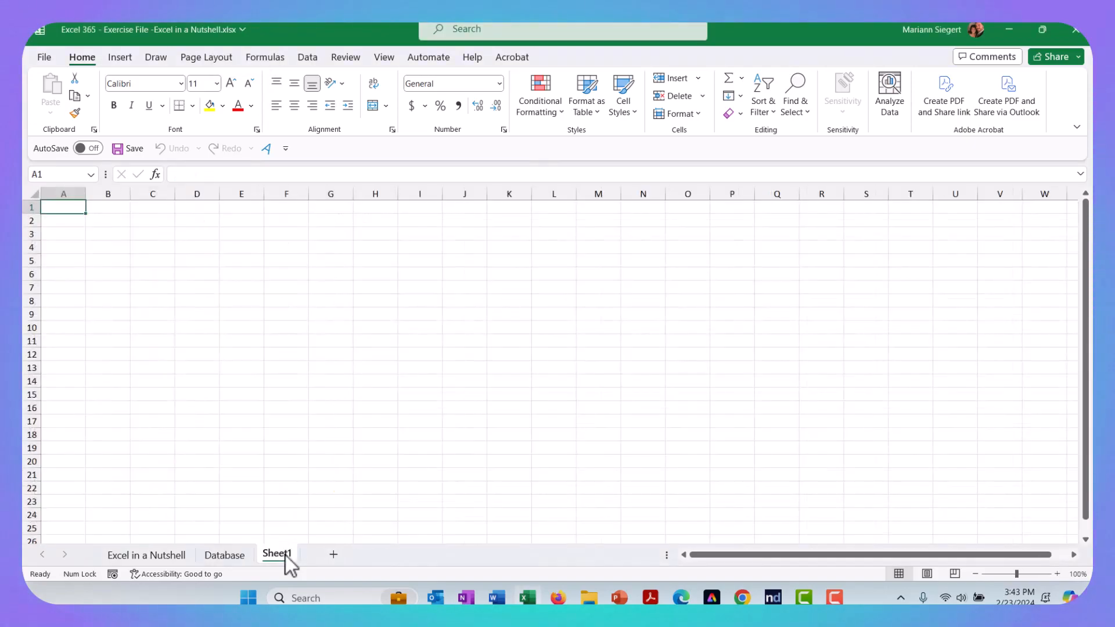
double_click(285, 554)
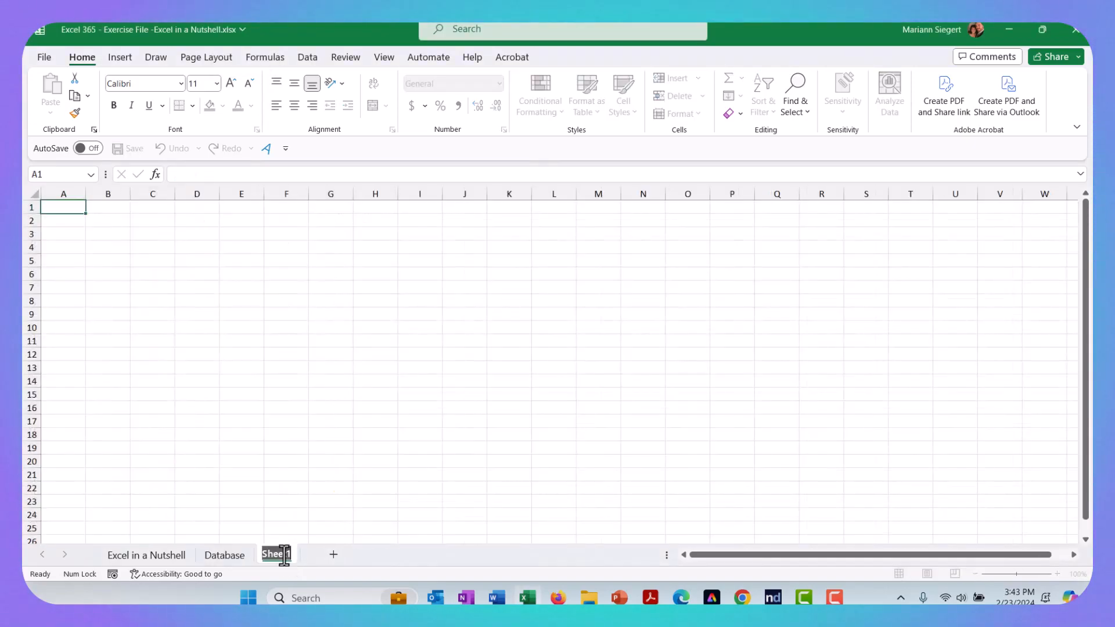
text(Tax and Goals)
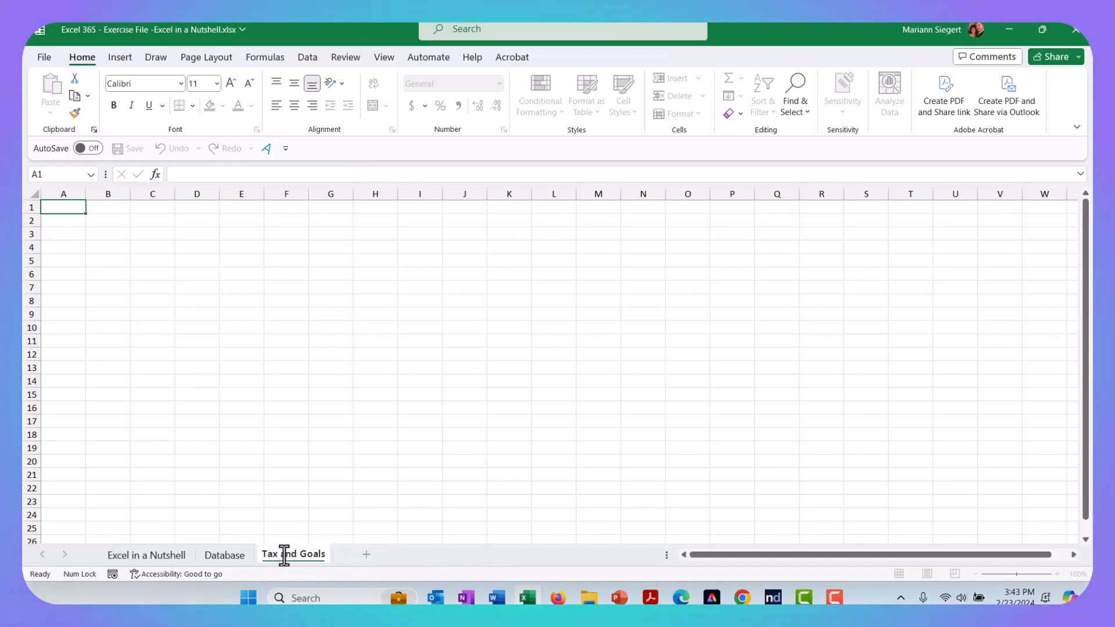
key(Return)
click(284, 539)
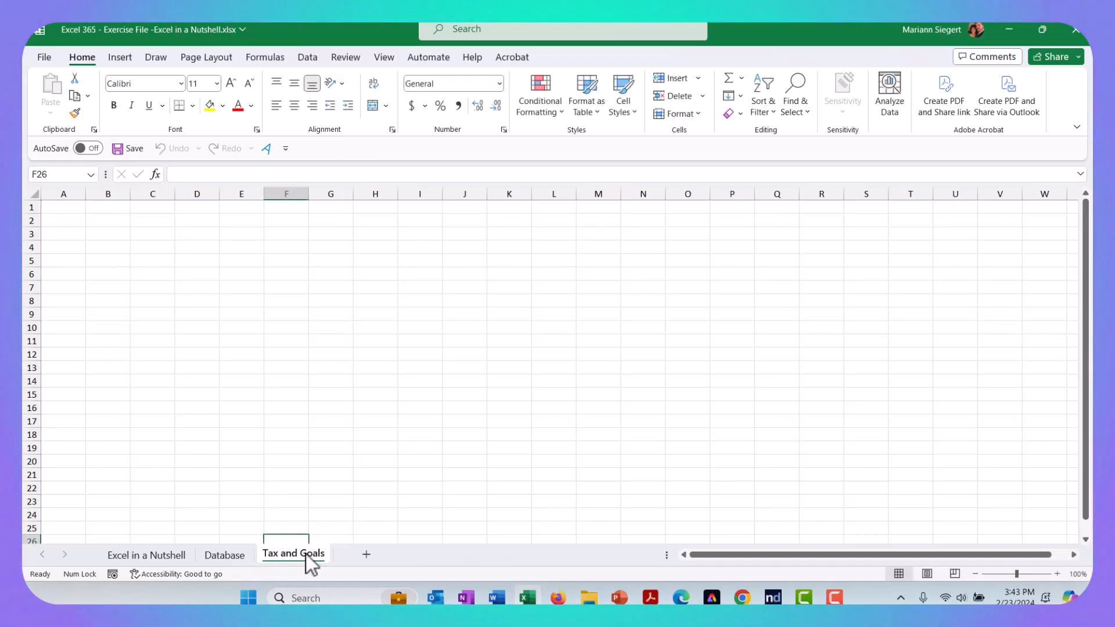
Review the Region, Month and Amount data in rows 1 to 11 of the Database sheet.
click(232, 557)
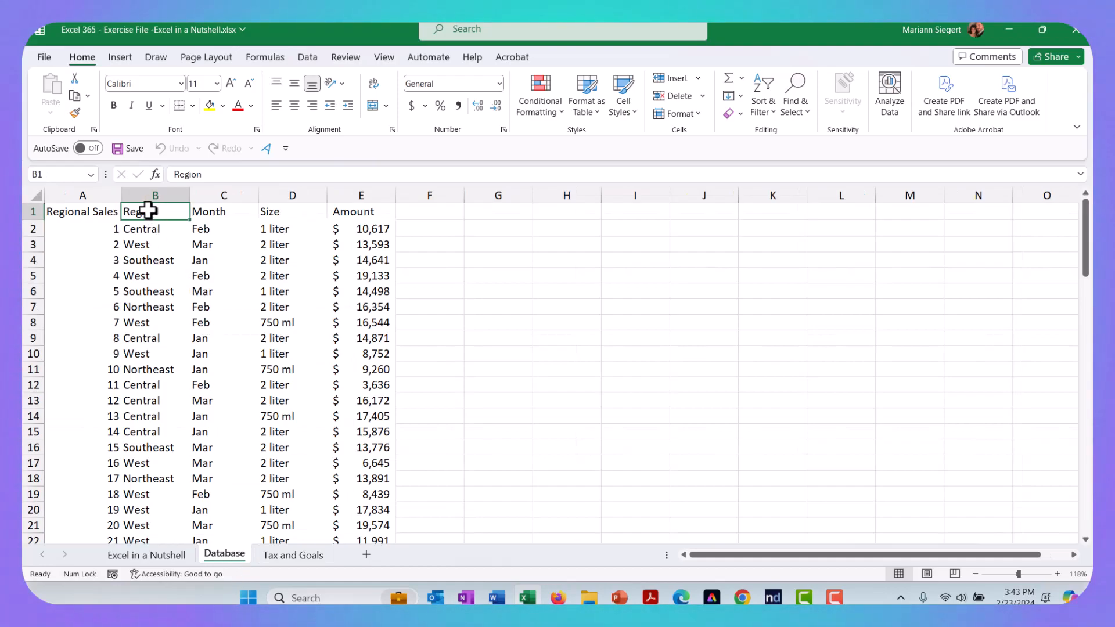
drag(148, 210, 224, 372)
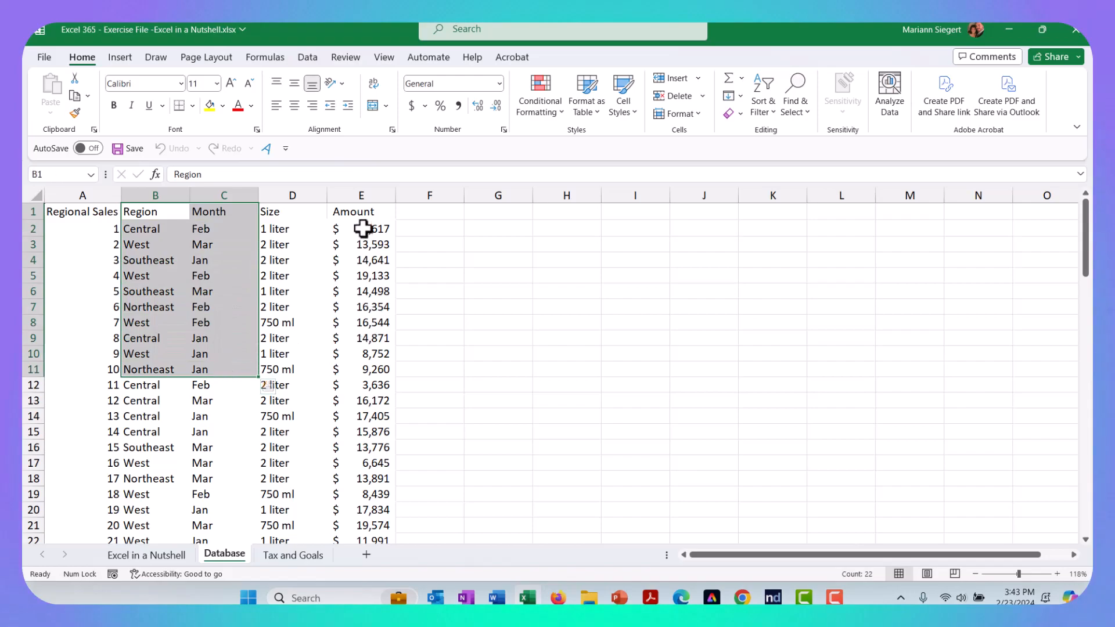
drag(361, 206, 376, 368)
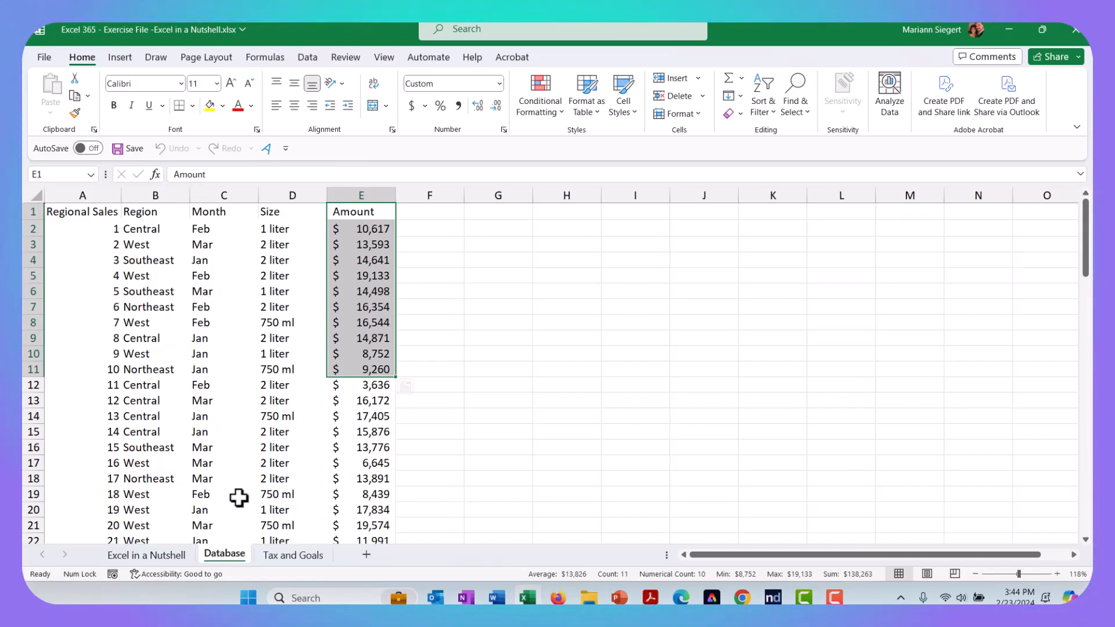
Link cell A1 of the Tax and Goals sheet to the Region header with the formula =Database!B1.
click(299, 559)
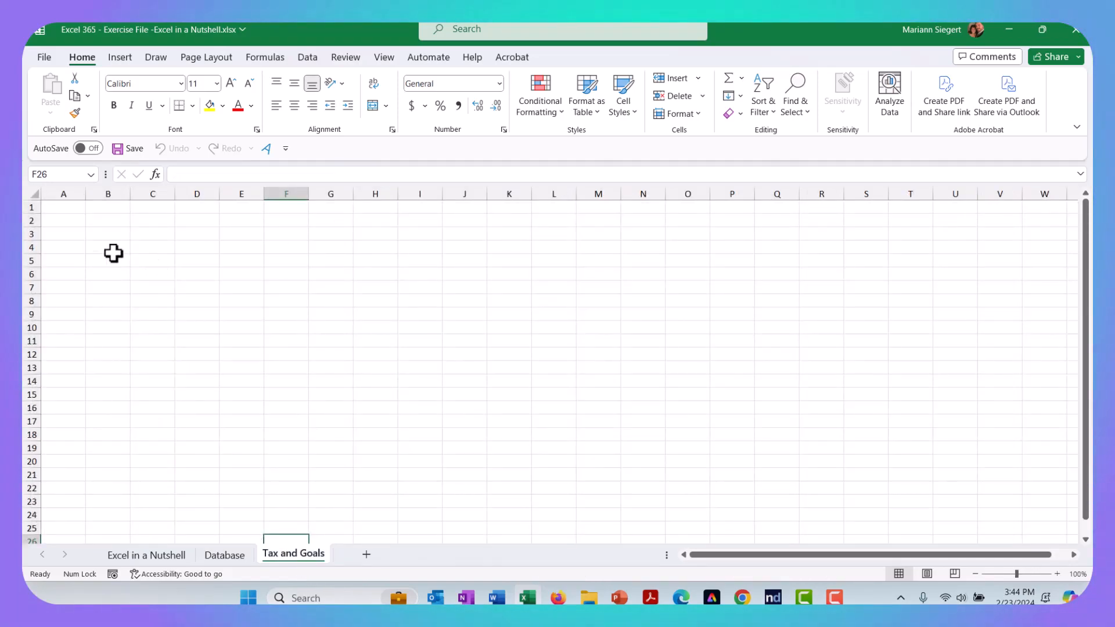
click(67, 208)
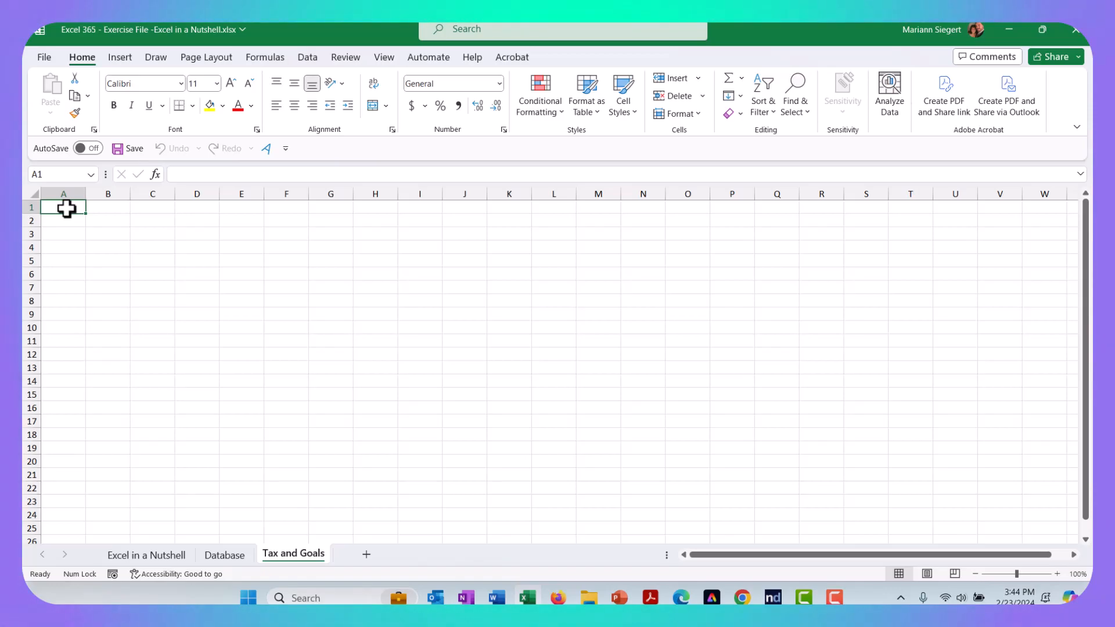
text(=)
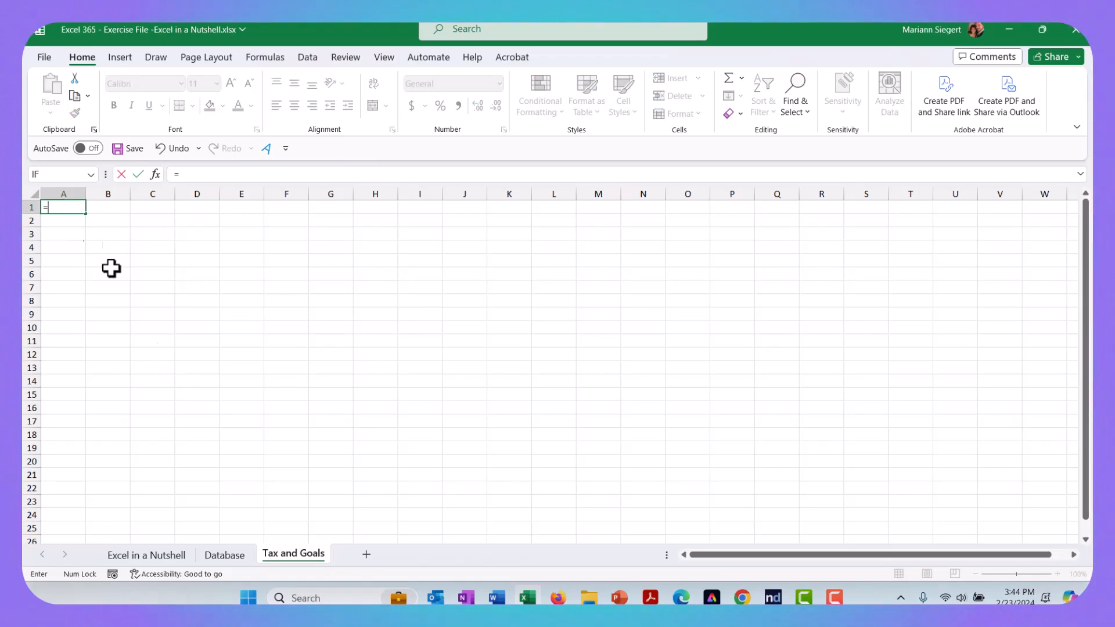
click(228, 555)
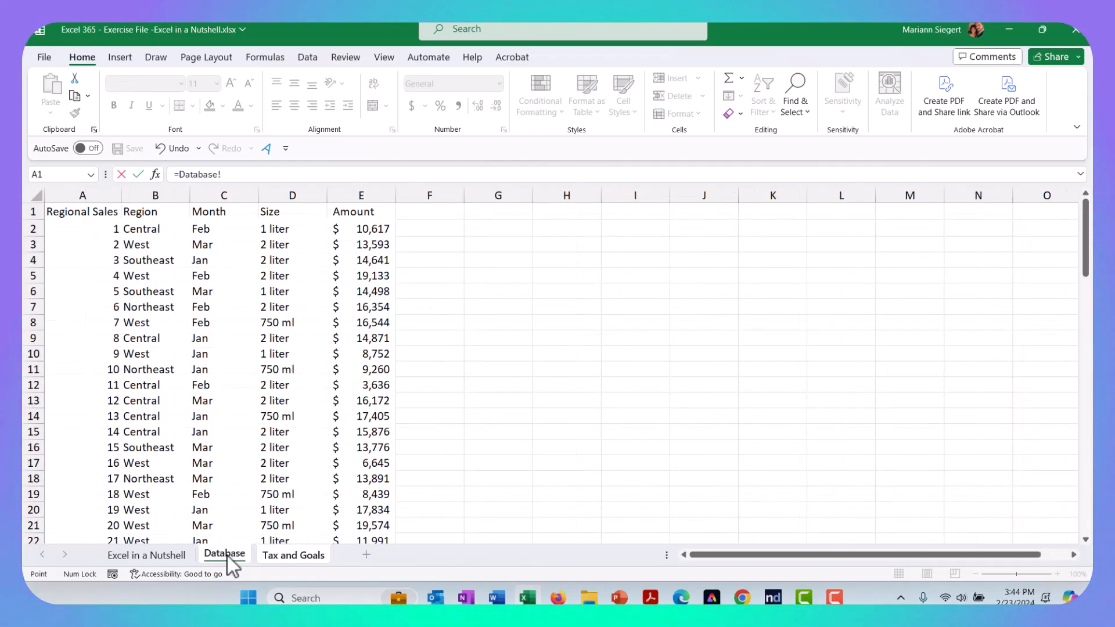
click(142, 213)
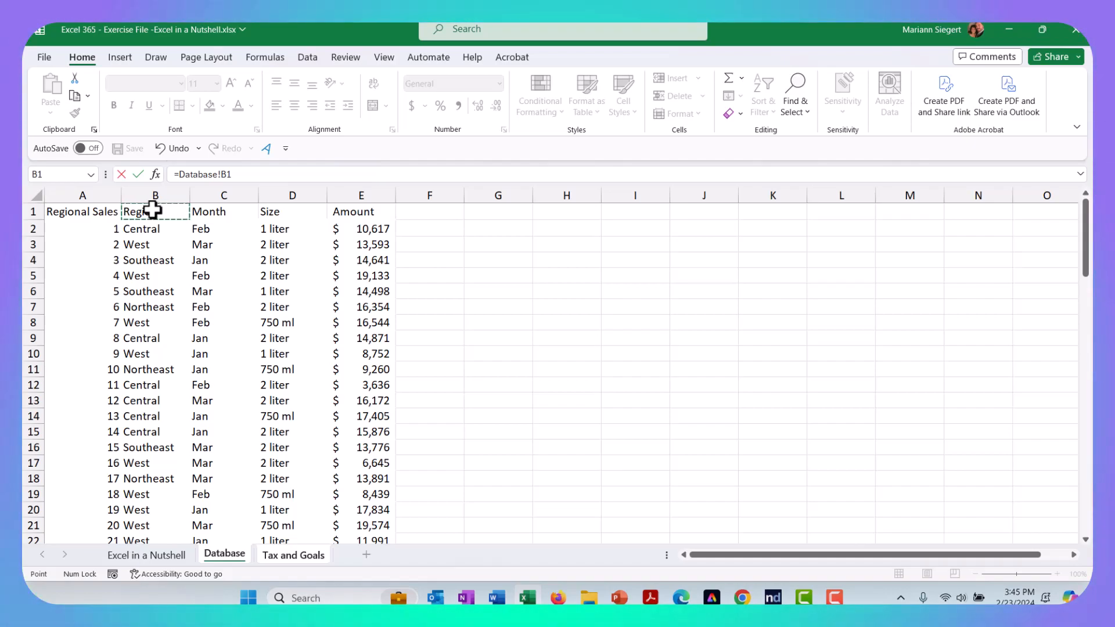
key(ctrl+Page_Down)
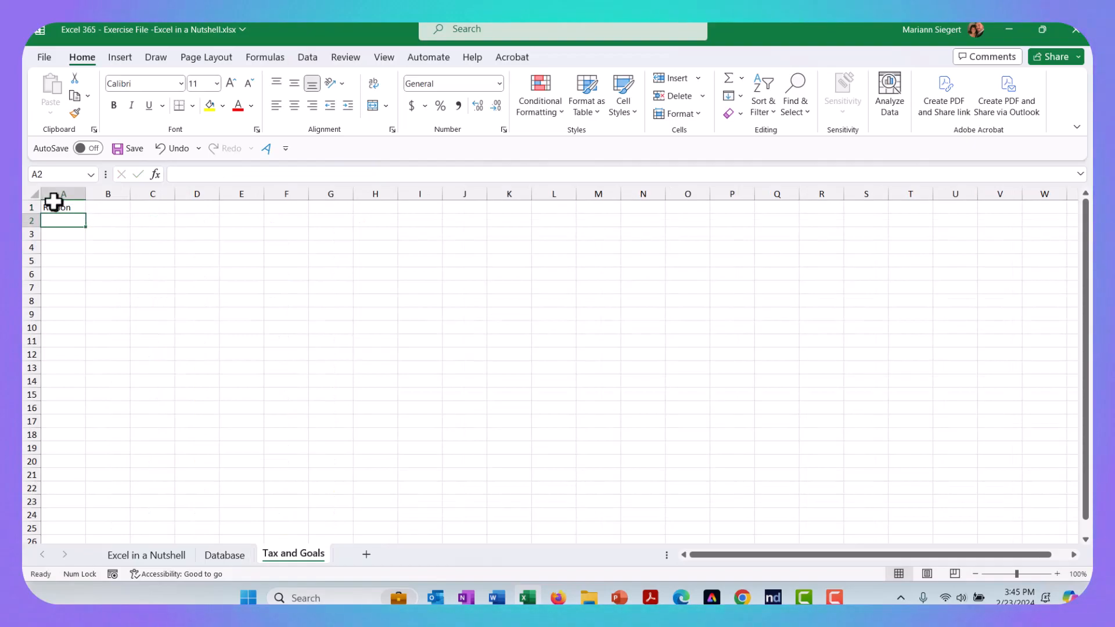
Fill the linked Region formula from A1 down through A10 on the Tax and Goals sheet.
scroll(62, 207, up, 4)
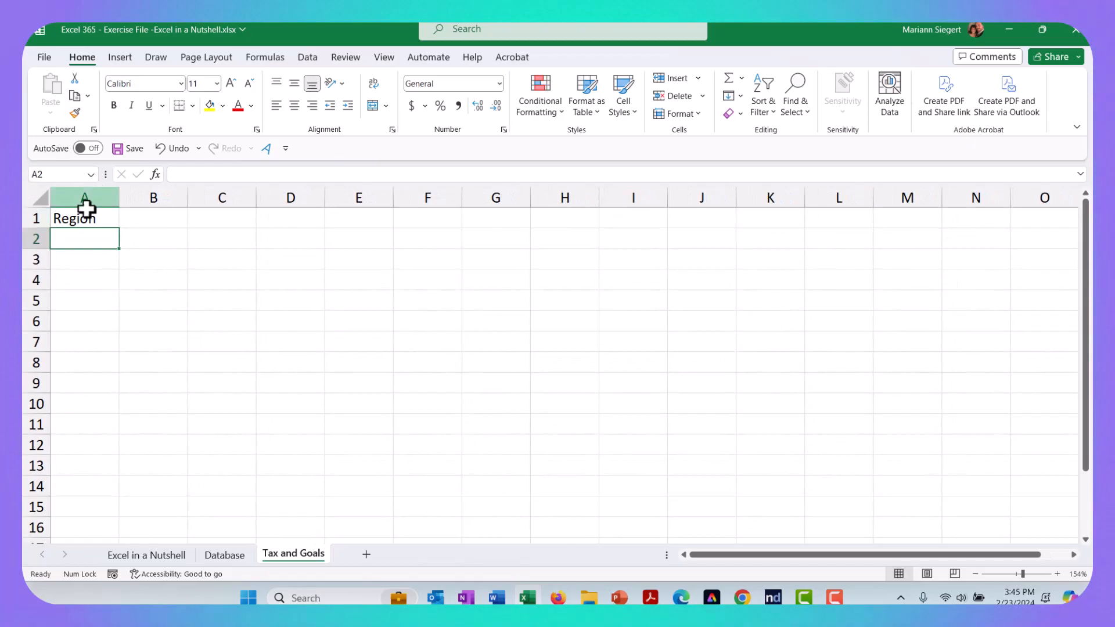
click(74, 219)
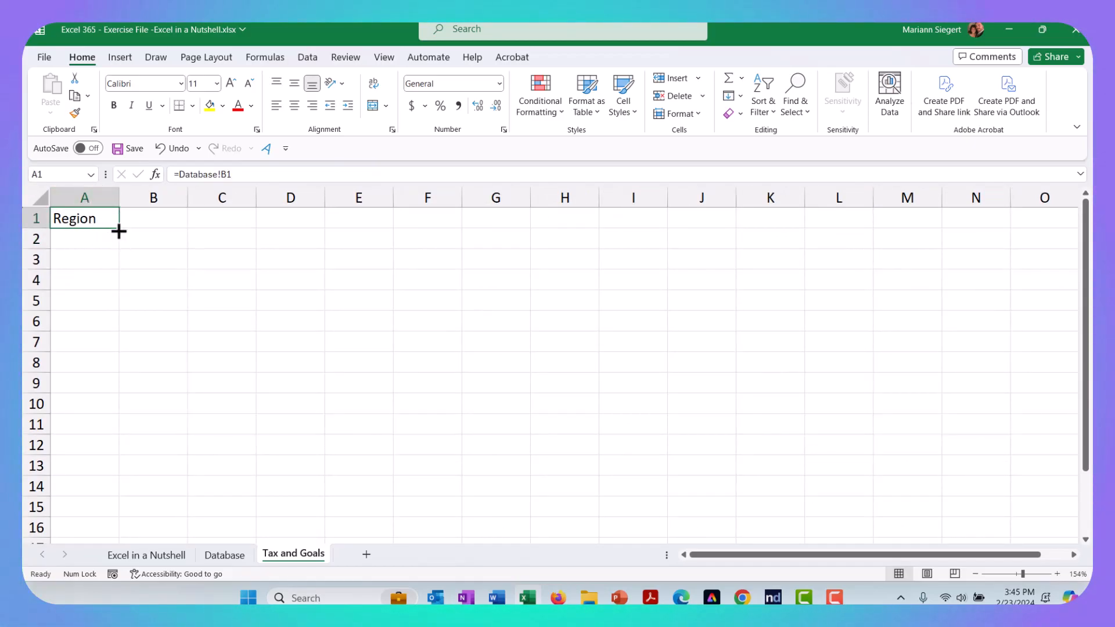
drag(122, 231, 113, 413)
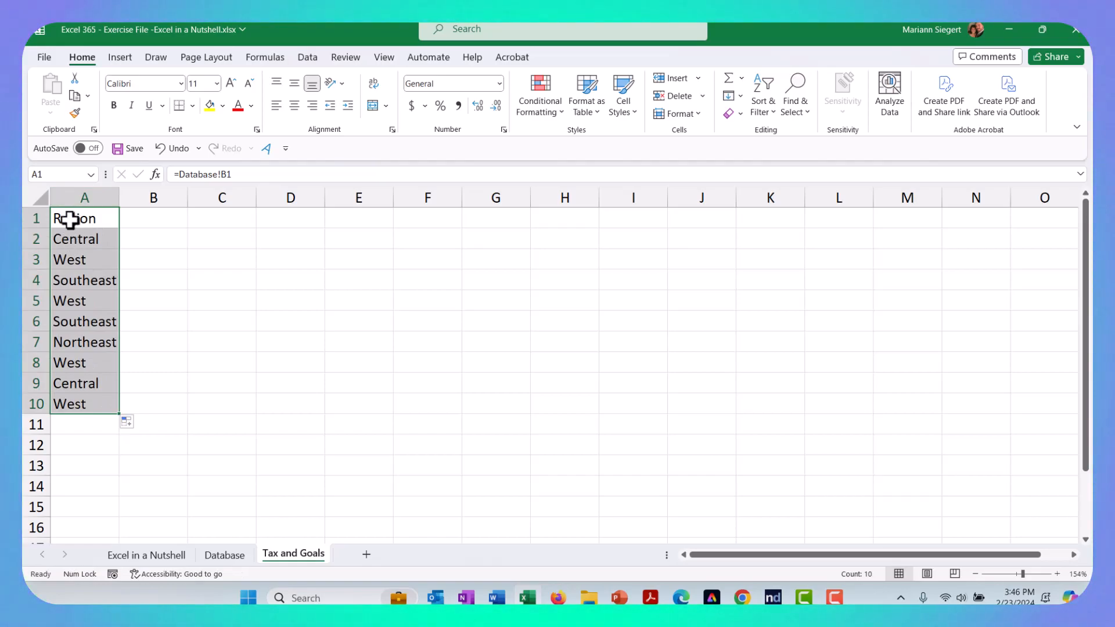
Compare the linked formulas in A1, A2 and A10 of Tax and Goals with their source cells on the Database sheet.
click(69, 218)
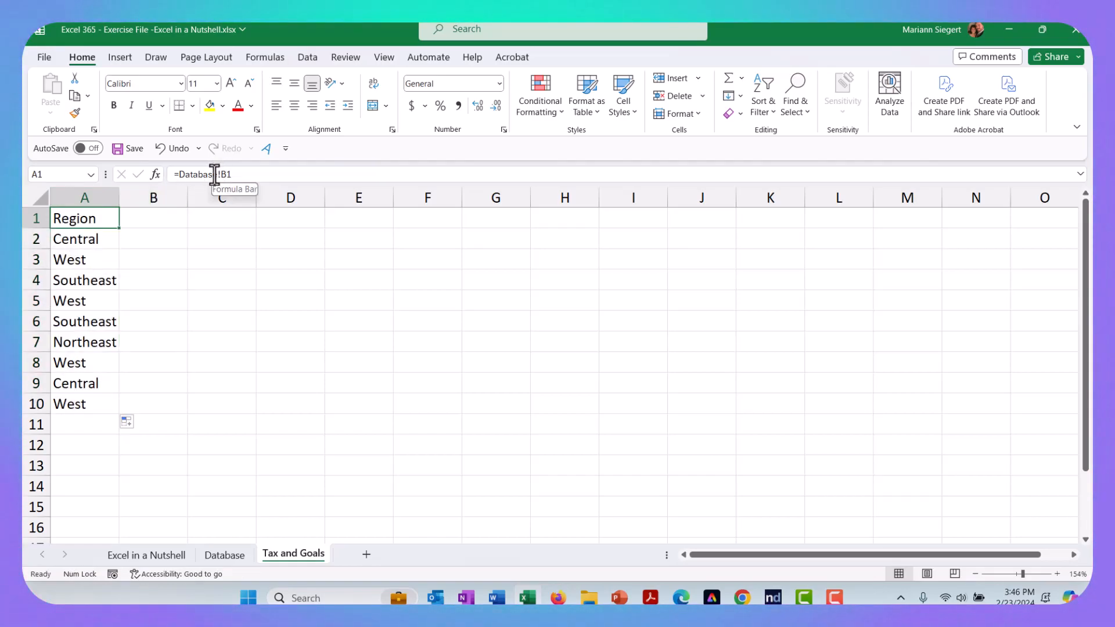
click(83, 241)
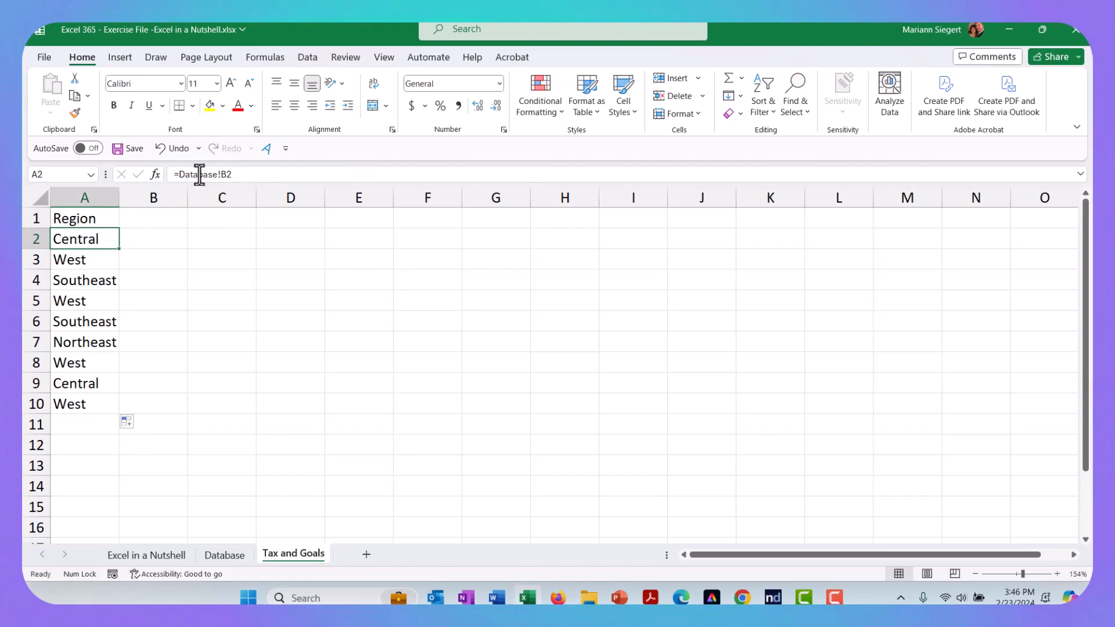
click(224, 556)
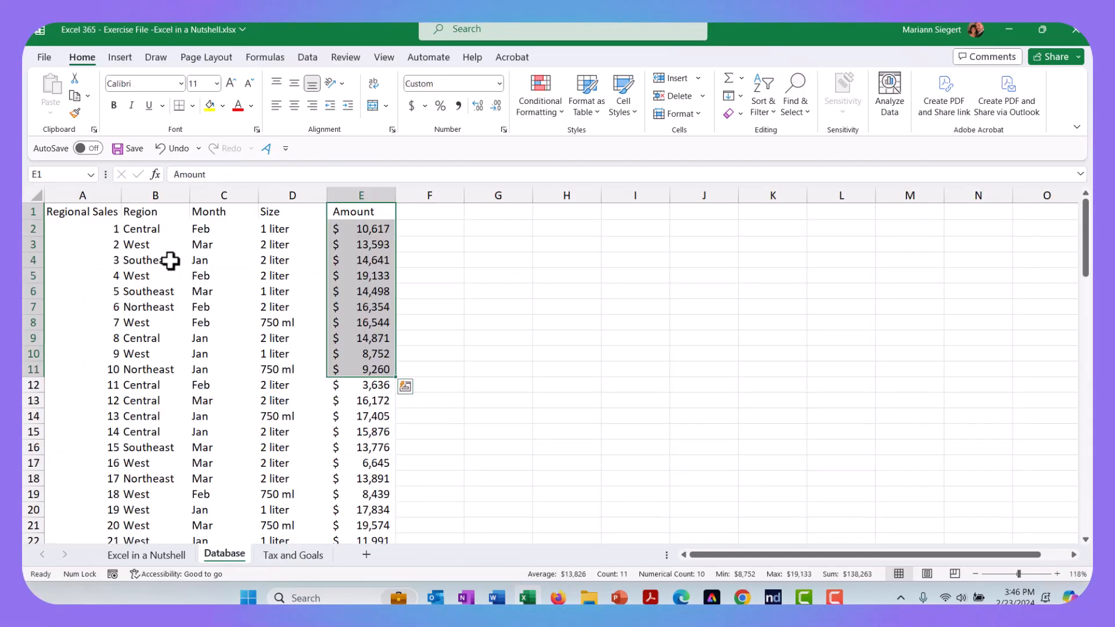
click(153, 231)
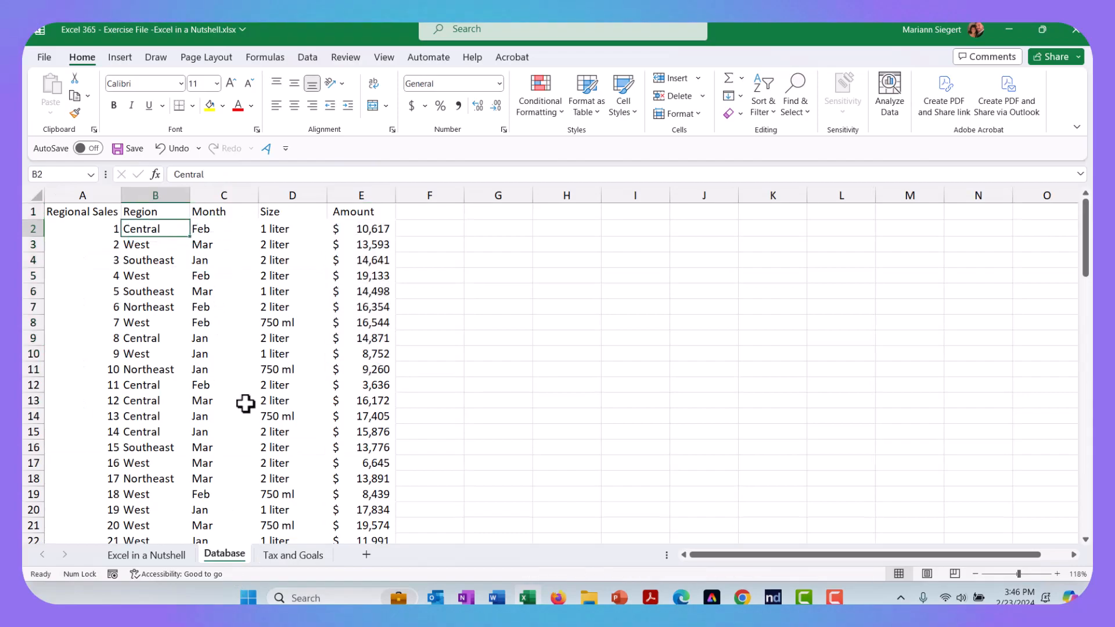
click(302, 556)
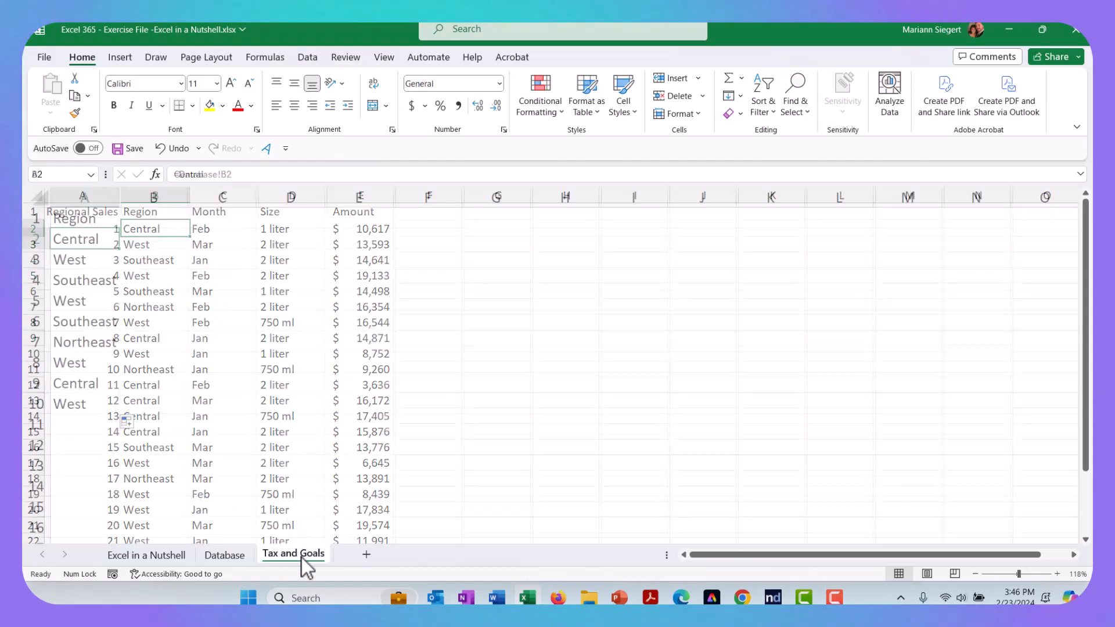
click(73, 403)
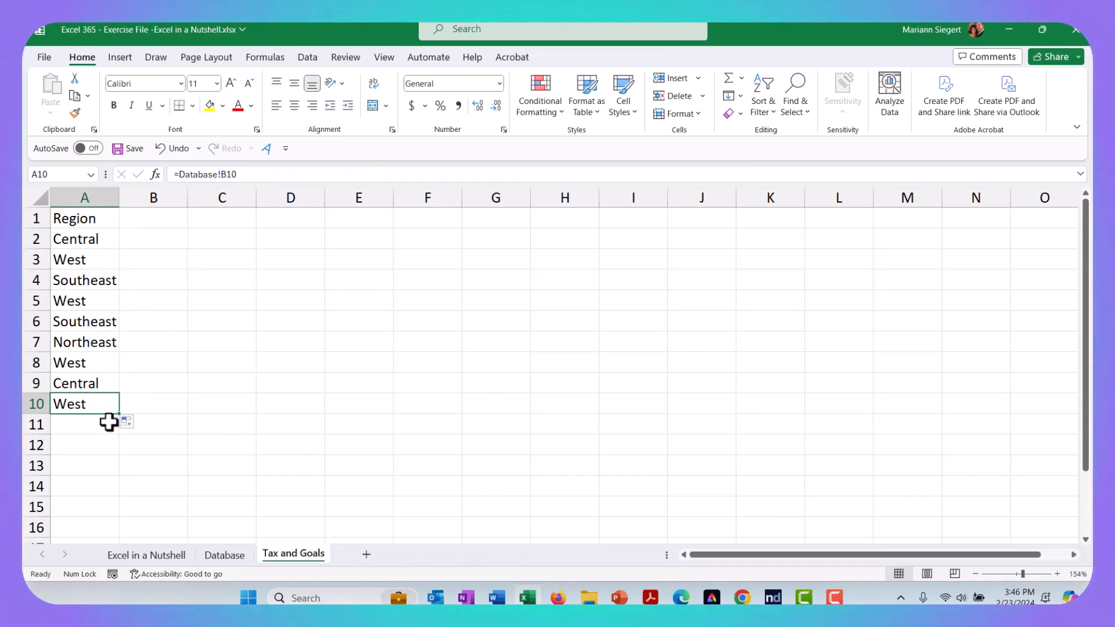
click(226, 553)
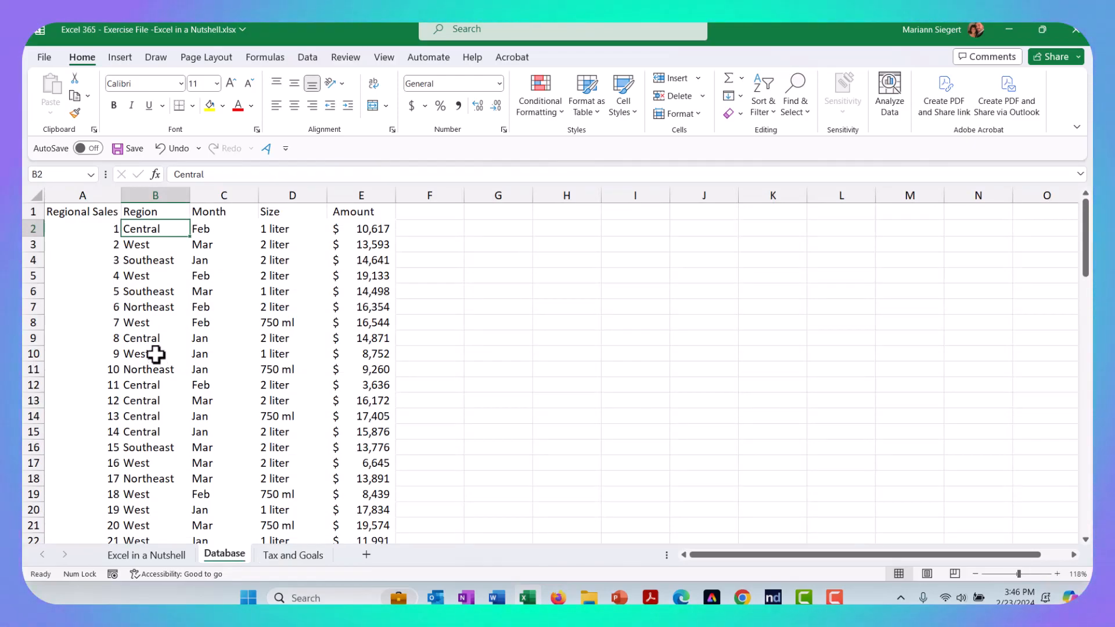
click(283, 556)
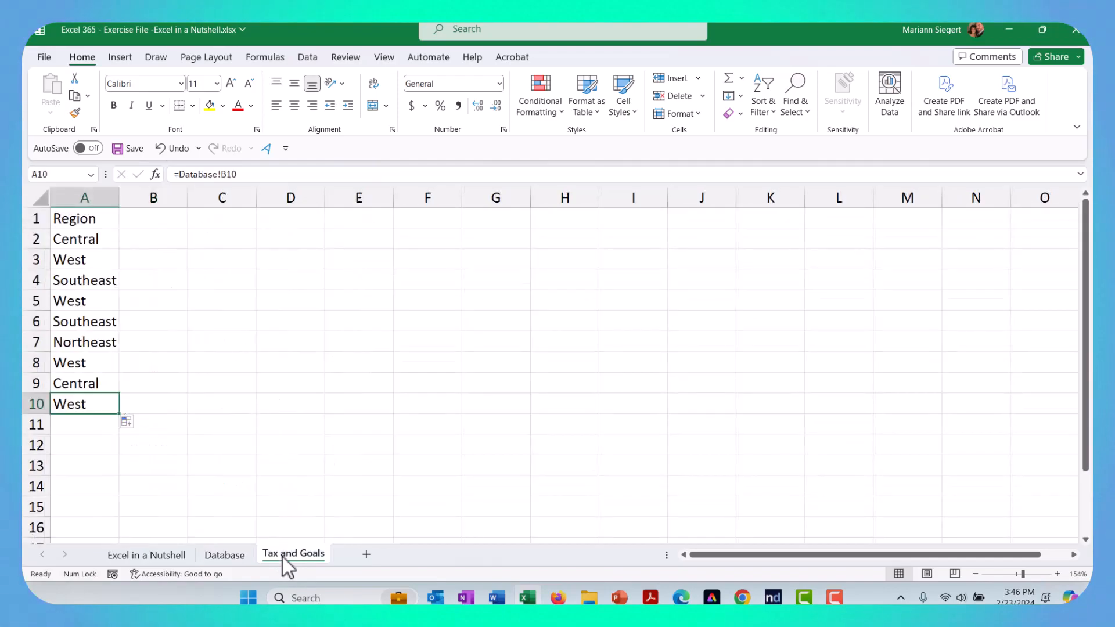
Enter the array formula =Database!C1:C10 in cell B1 of Tax and Goals to bring in the Month column.
click(144, 219)
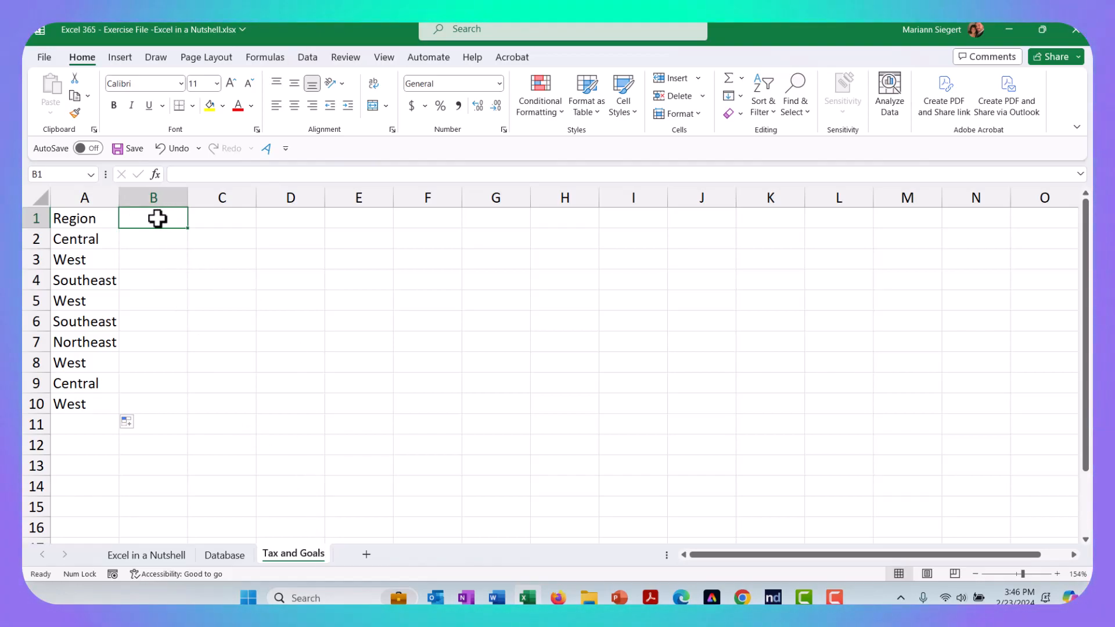
text(=)
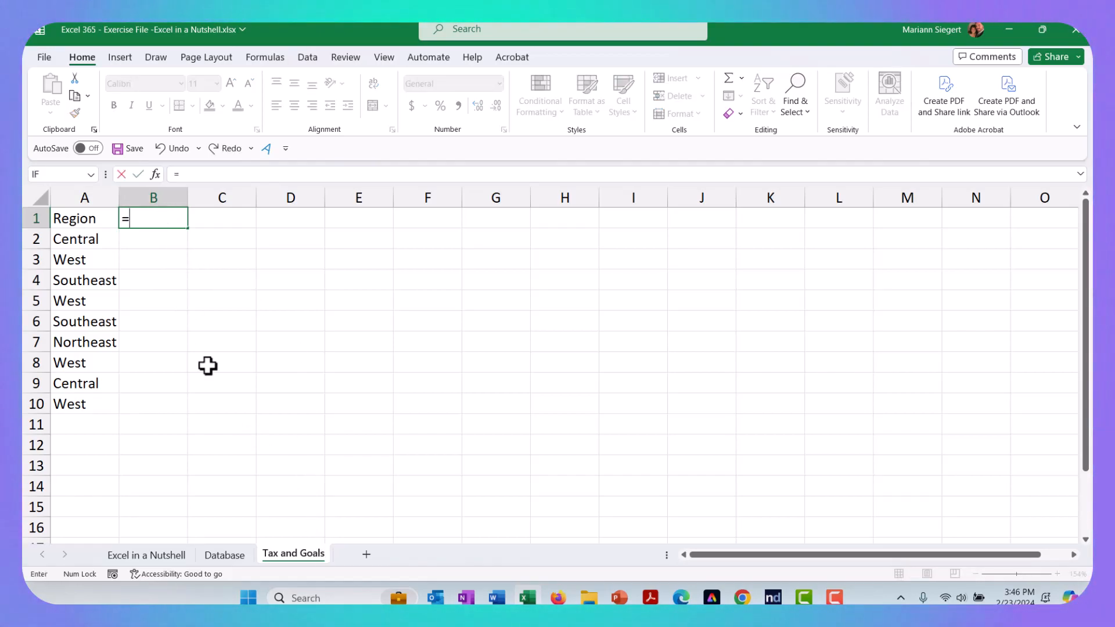
click(224, 555)
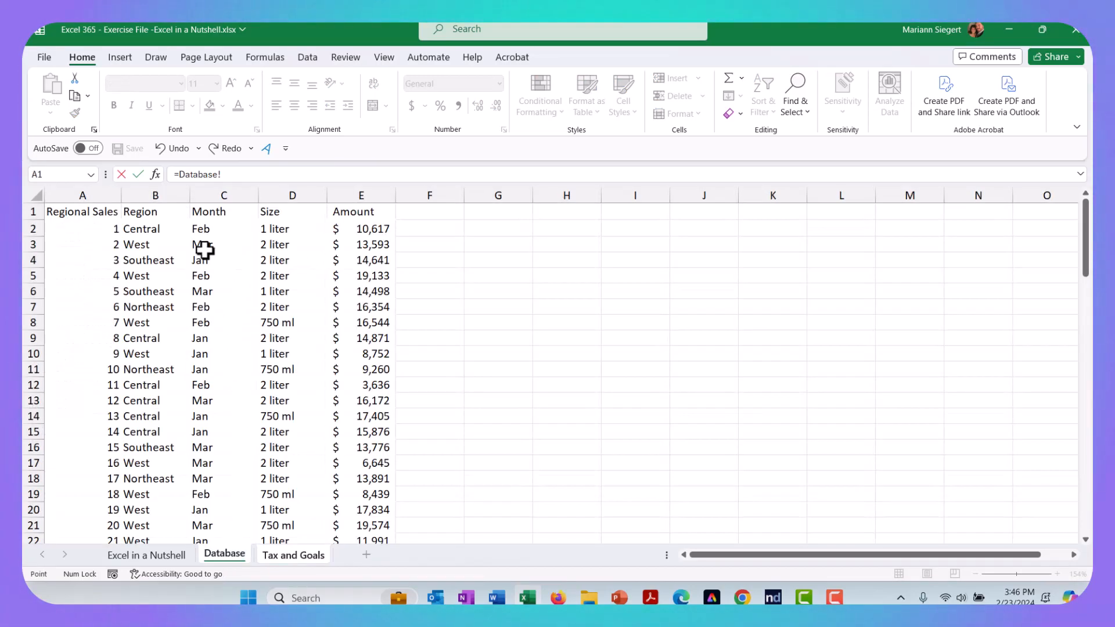
click(217, 213)
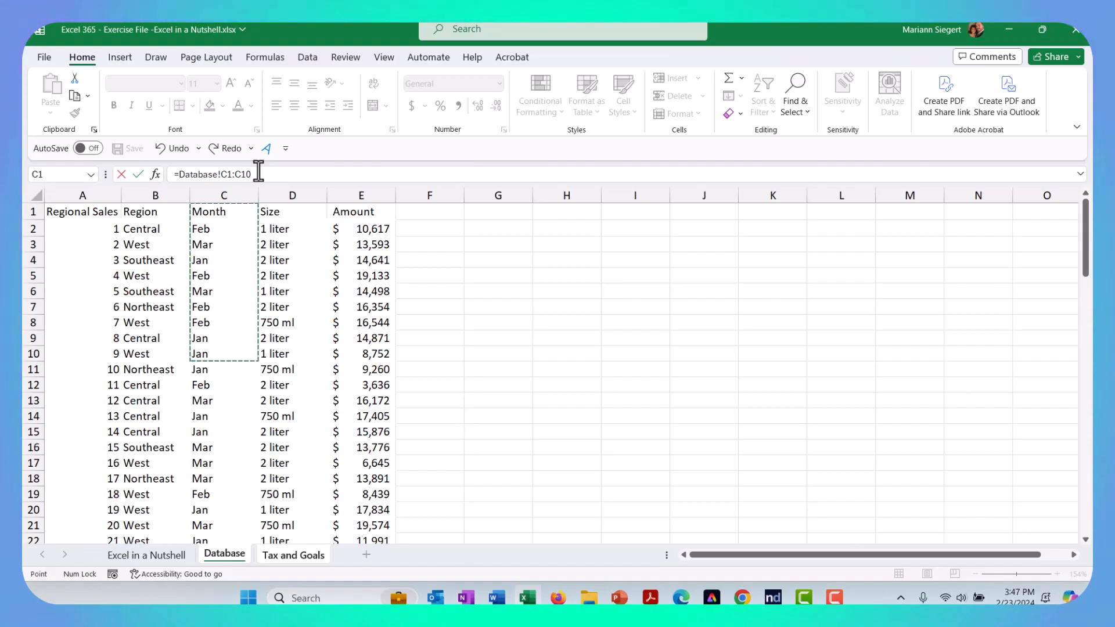
key(Return)
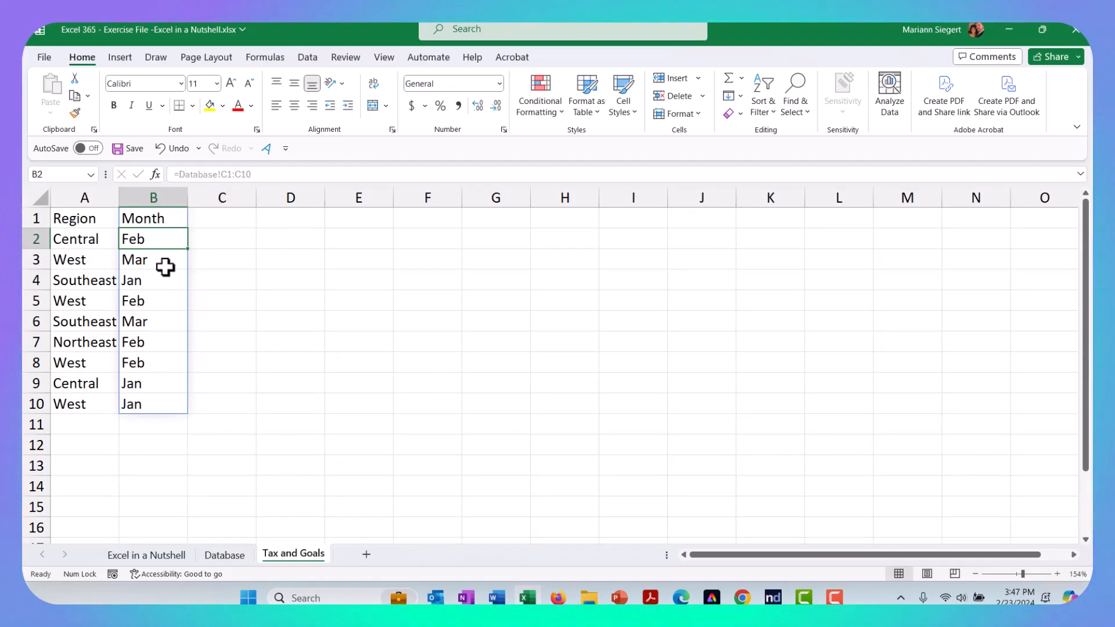
Examine the formula behind Month cells B10, B1, B2 and B3, including whether B2's formula can be edited.
click(154, 407)
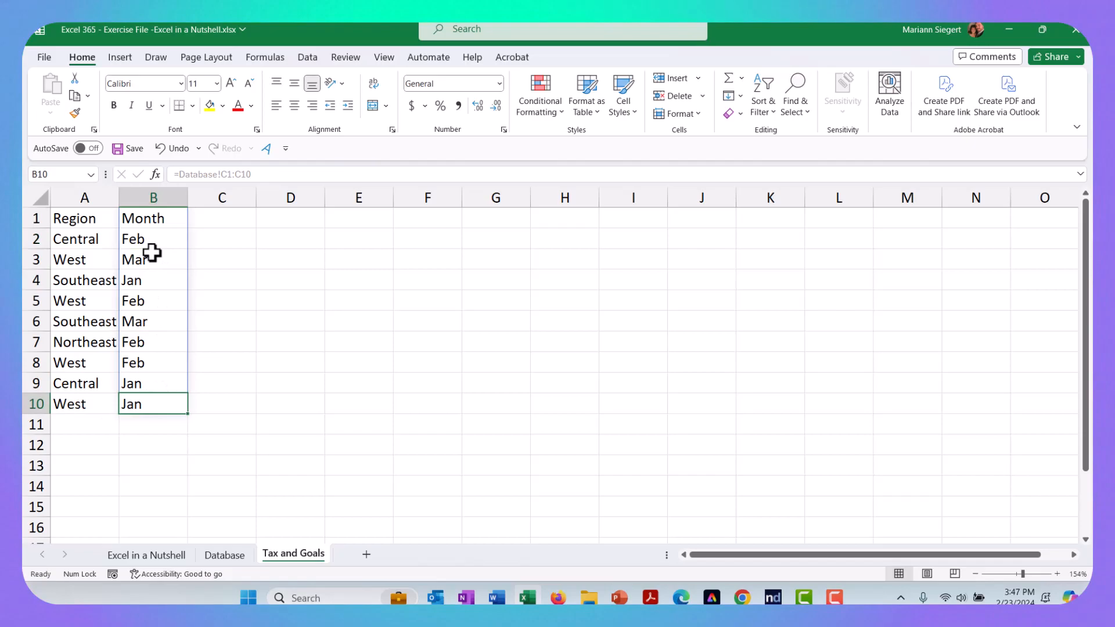
click(153, 216)
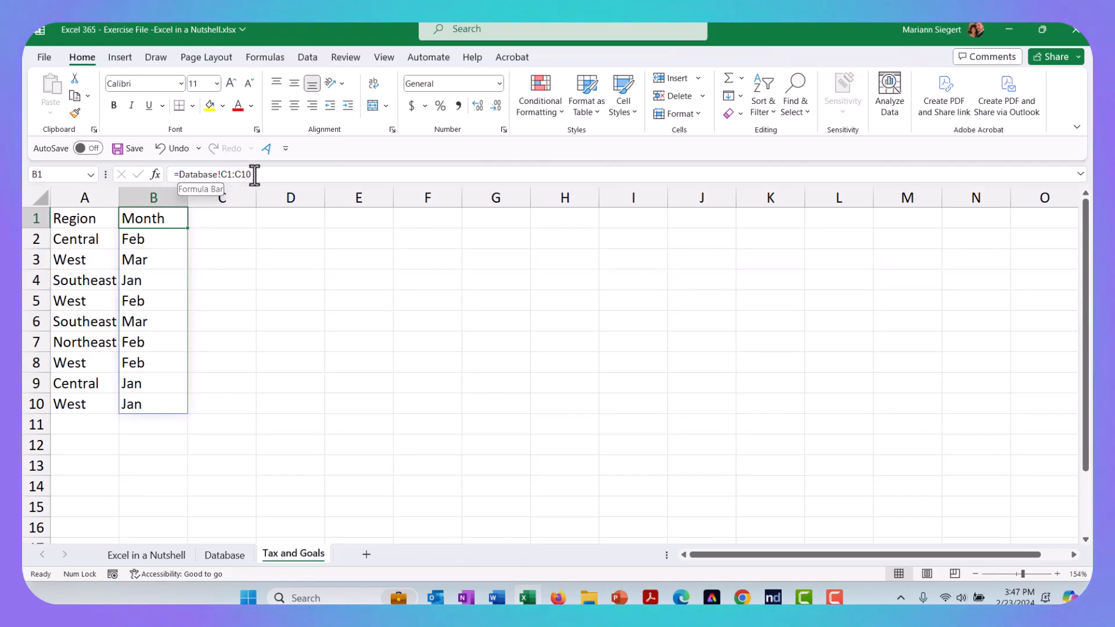
click(147, 239)
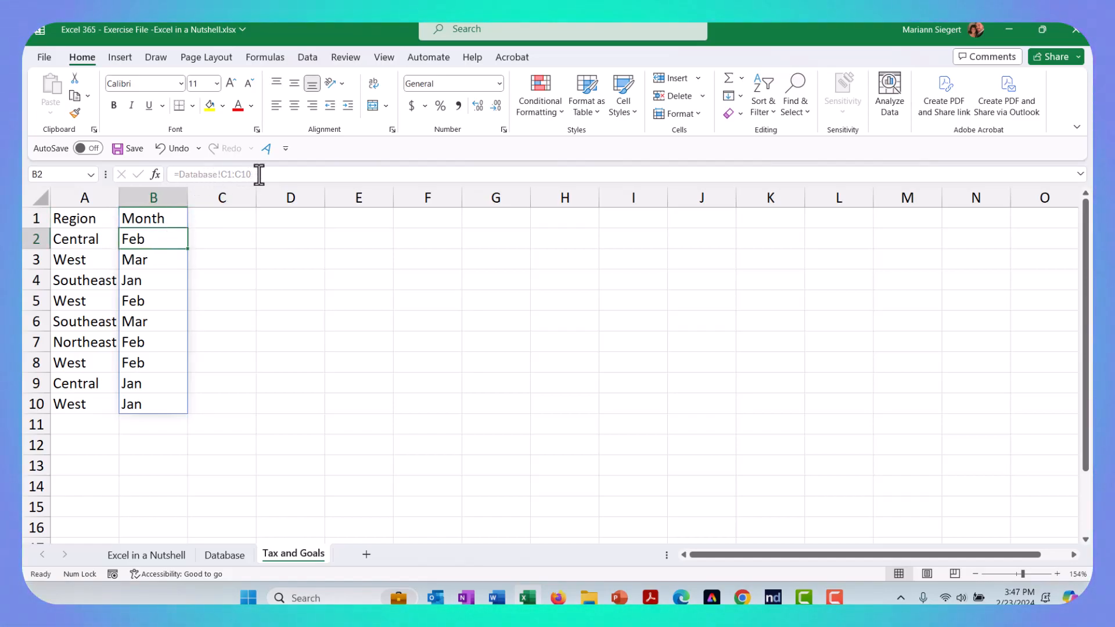
click(234, 176)
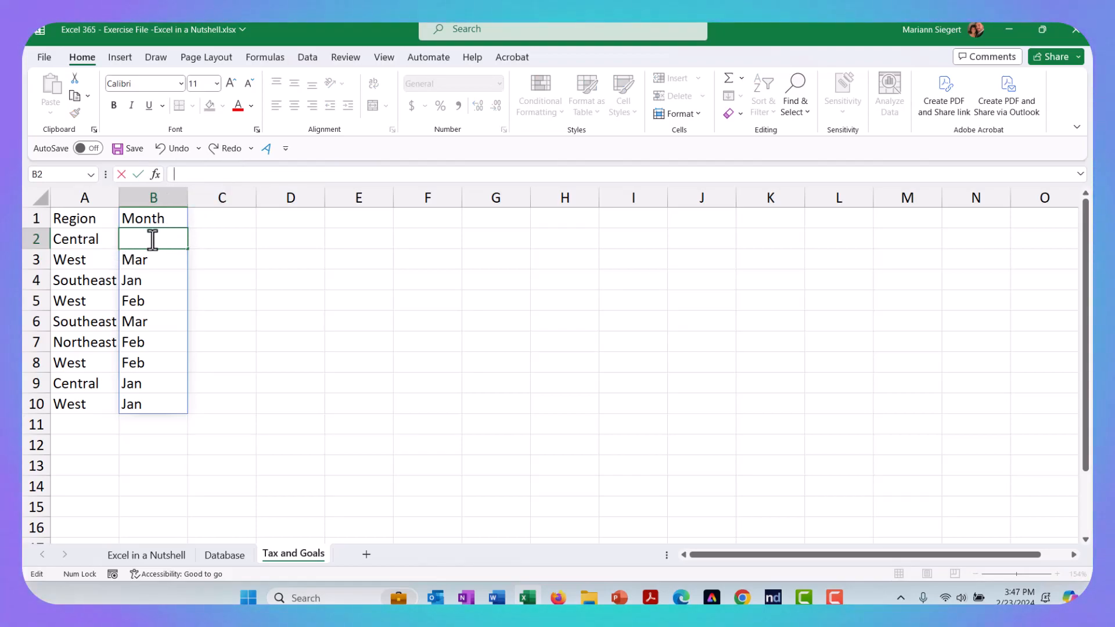
key(Escape)
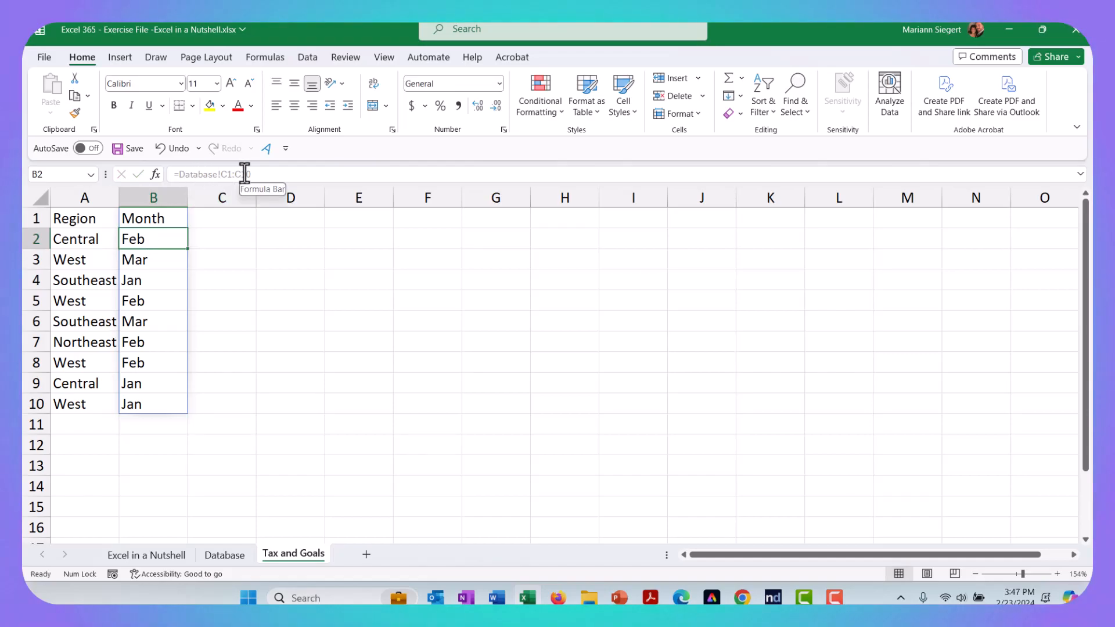
click(158, 259)
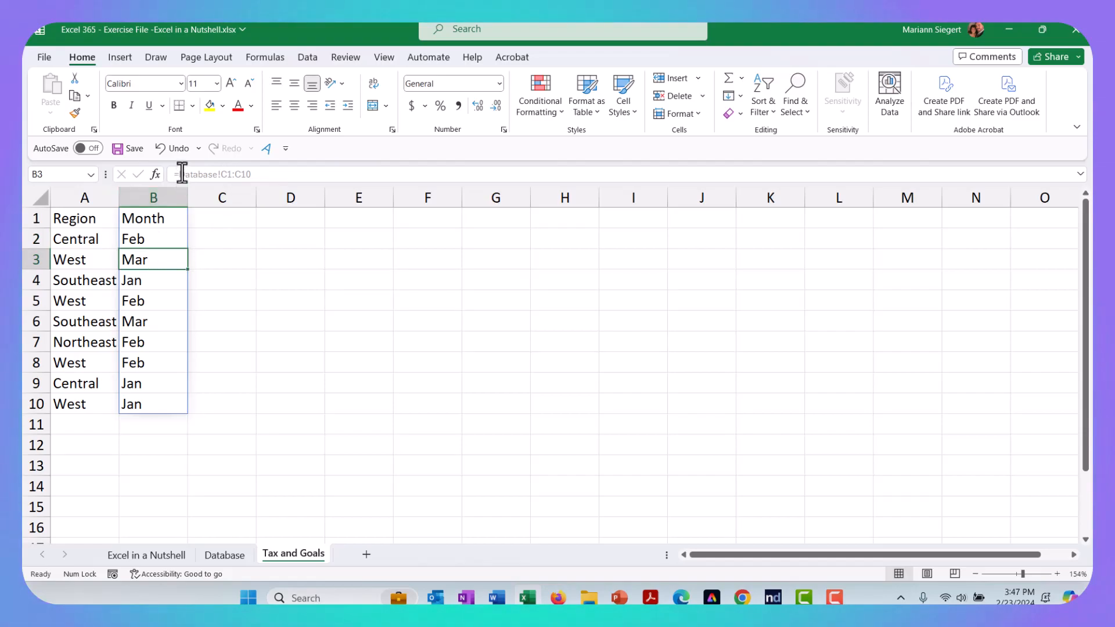
Try copying the Month array B1:B10 to B12 on Tax and Goals, examine the pasted formulas, and undo the paste.
click(143, 218)
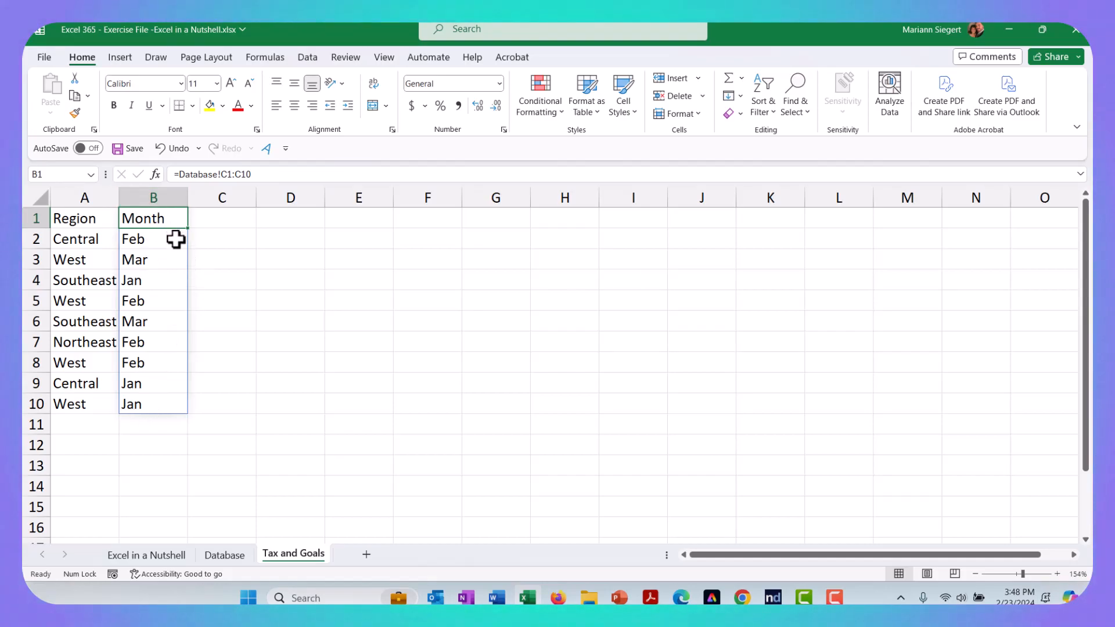
drag(155, 218, 152, 410)
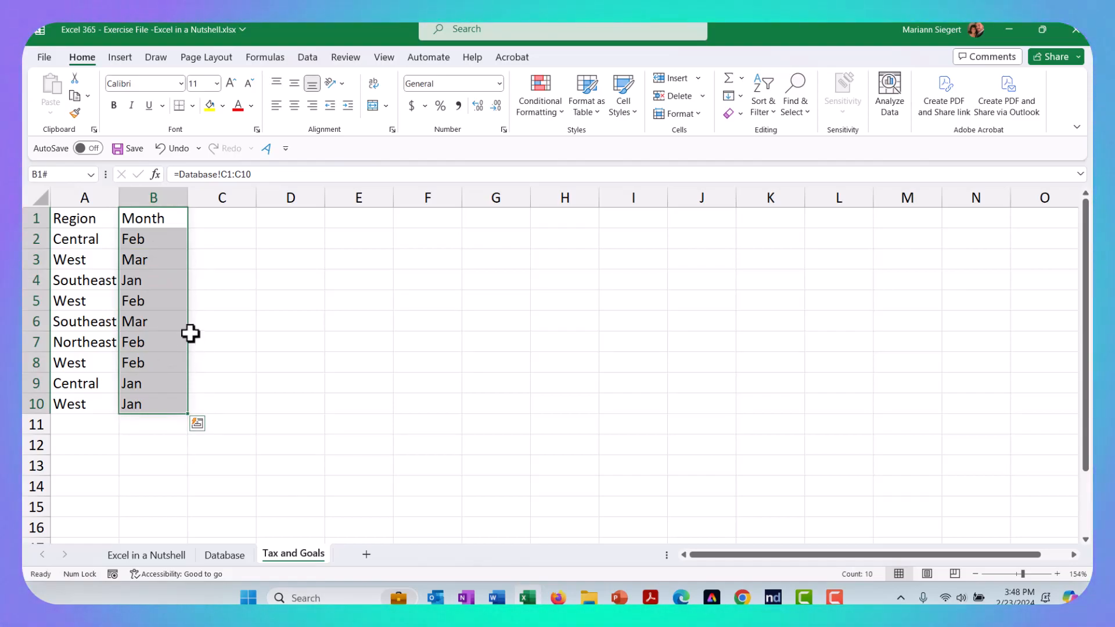
key(ctrl+c)
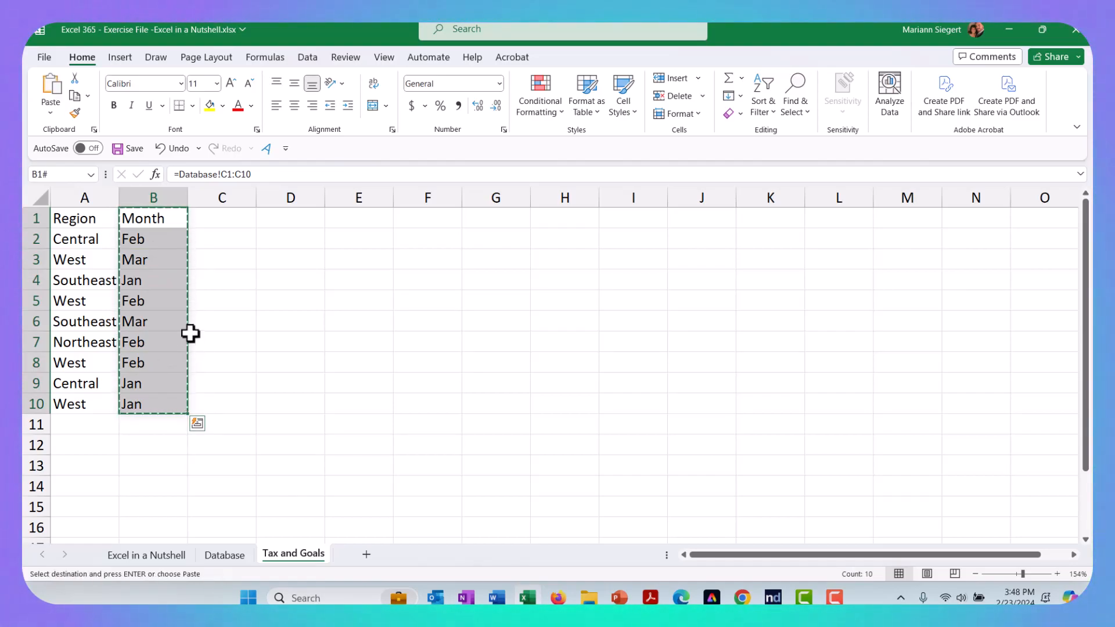
click(165, 446)
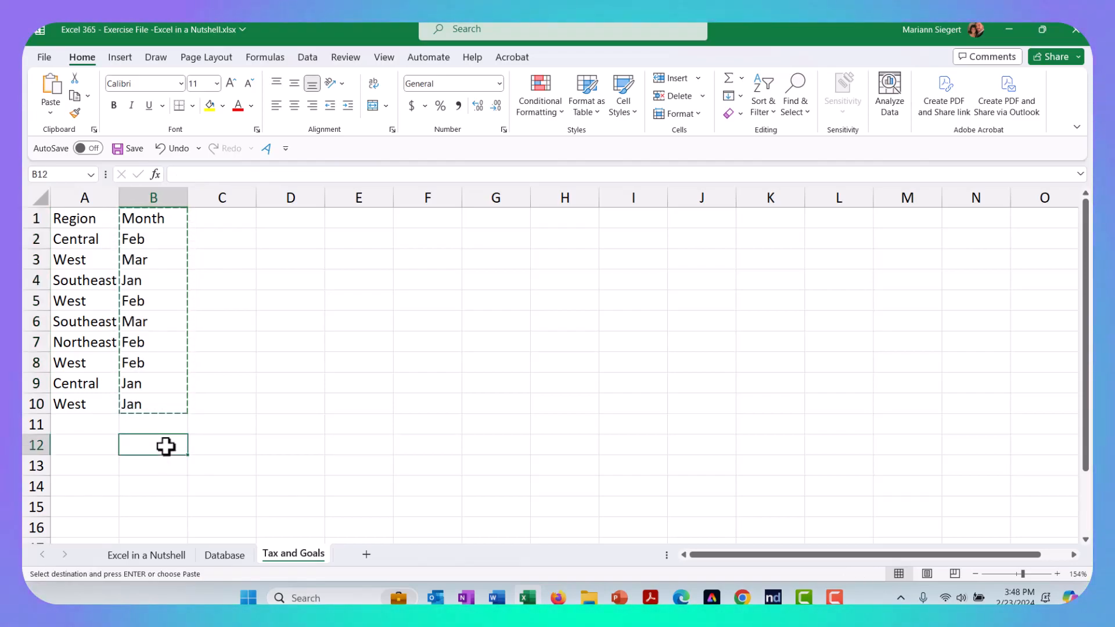
key(ctrl+v)
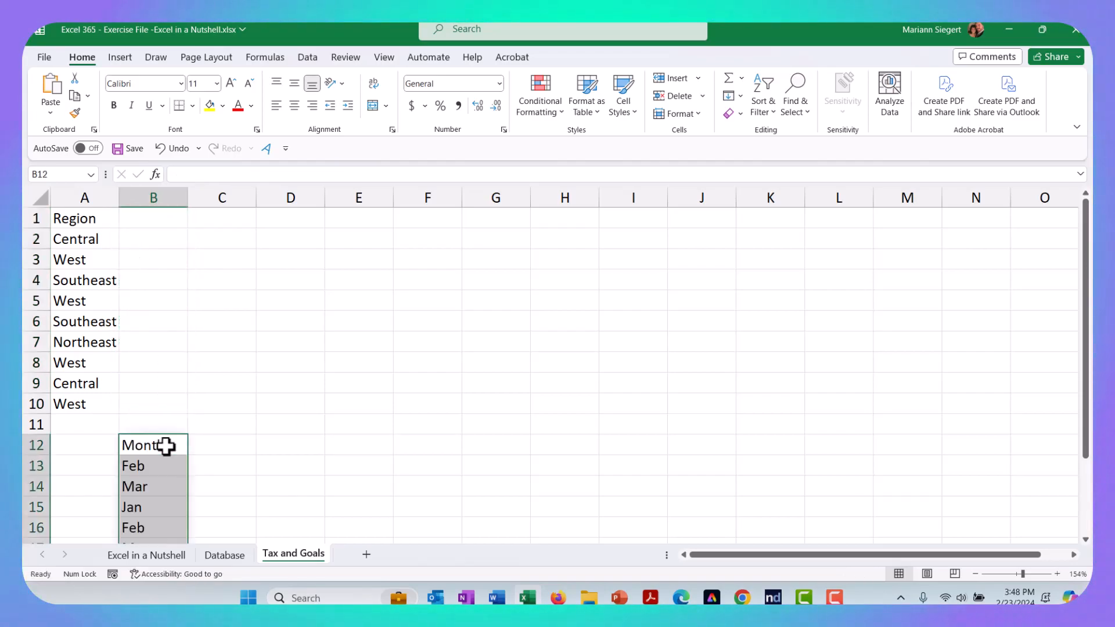
click(166, 446)
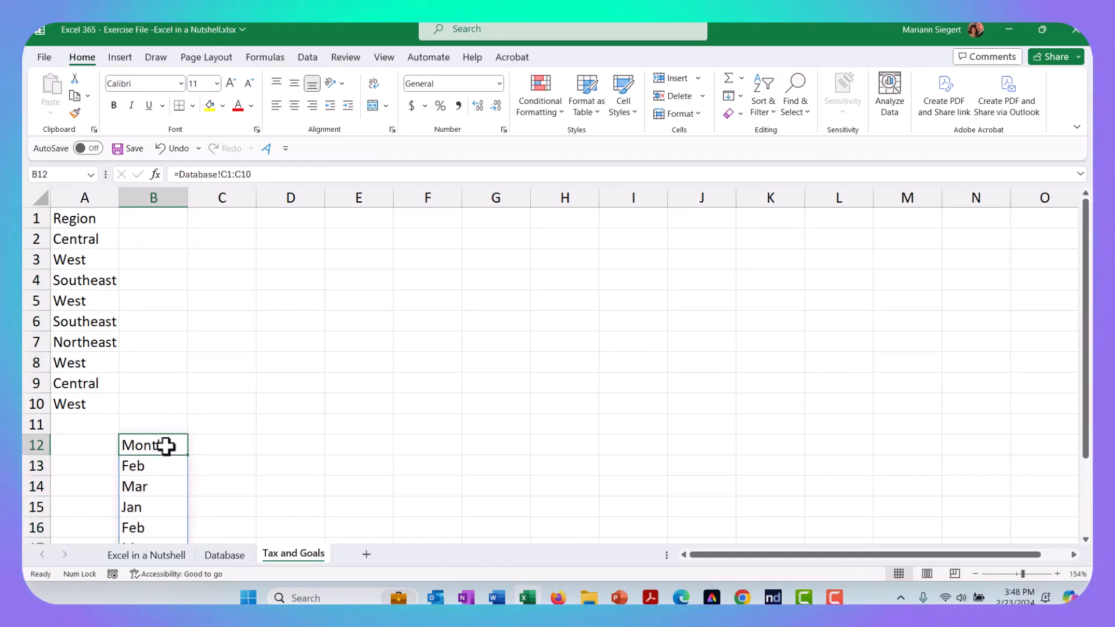
click(148, 485)
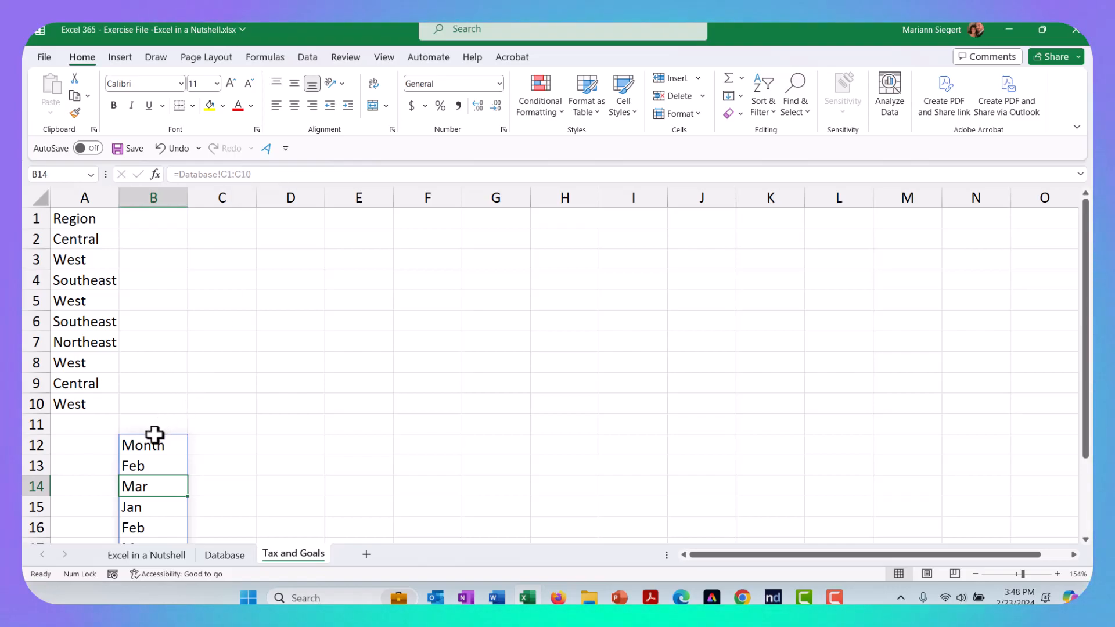
key(ctrl+z)
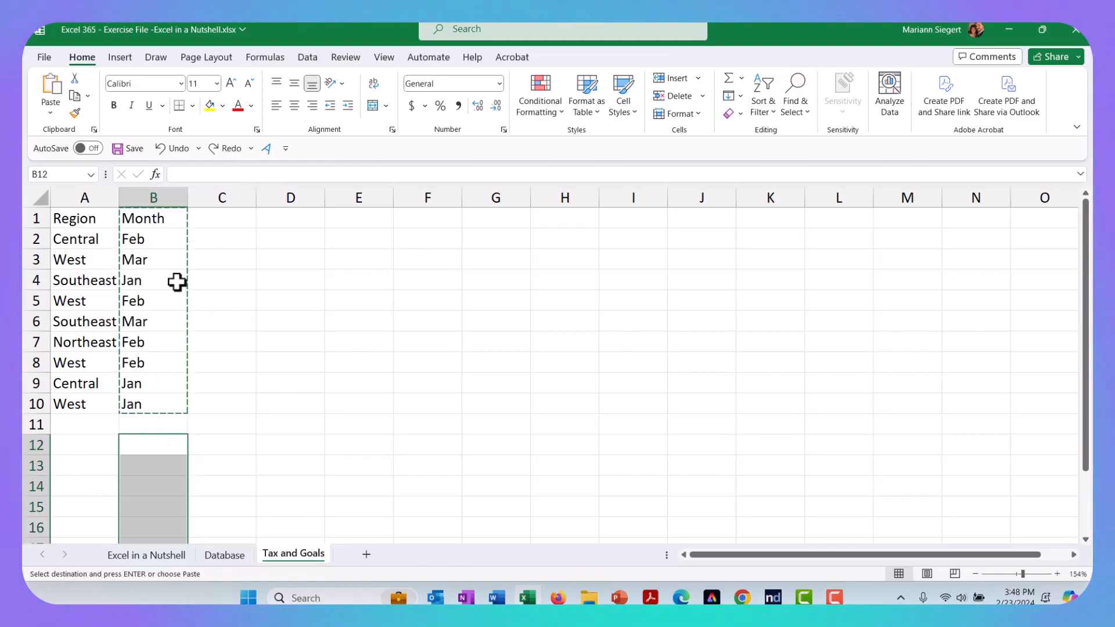
Compare the formulas behind Month cells B1 and B5 with the linked formula in Region cell A5.
click(155, 221)
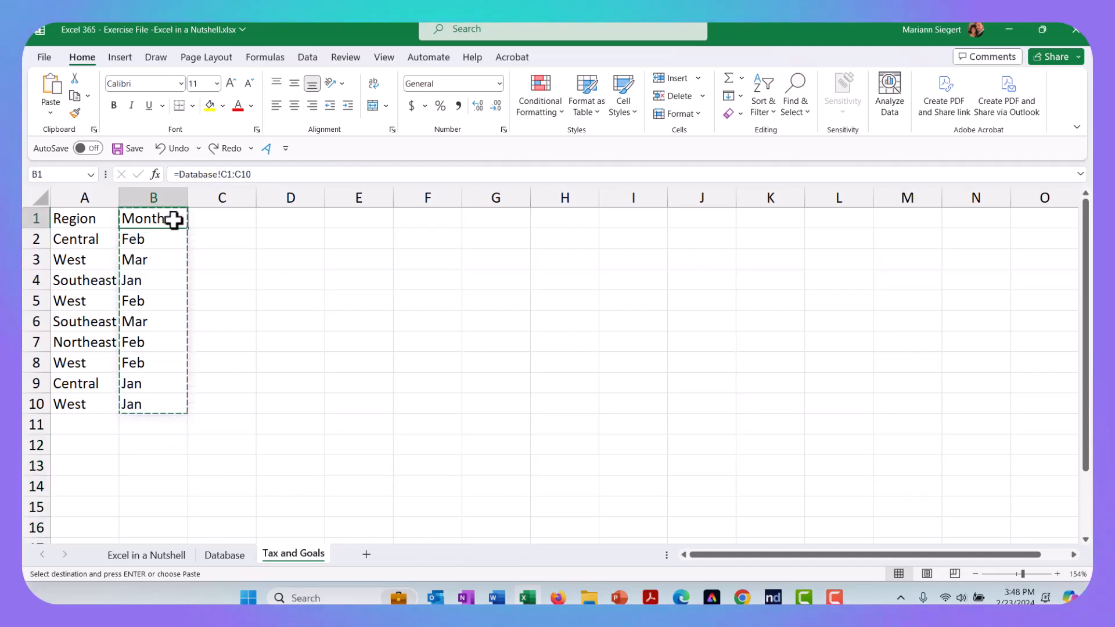
click(148, 302)
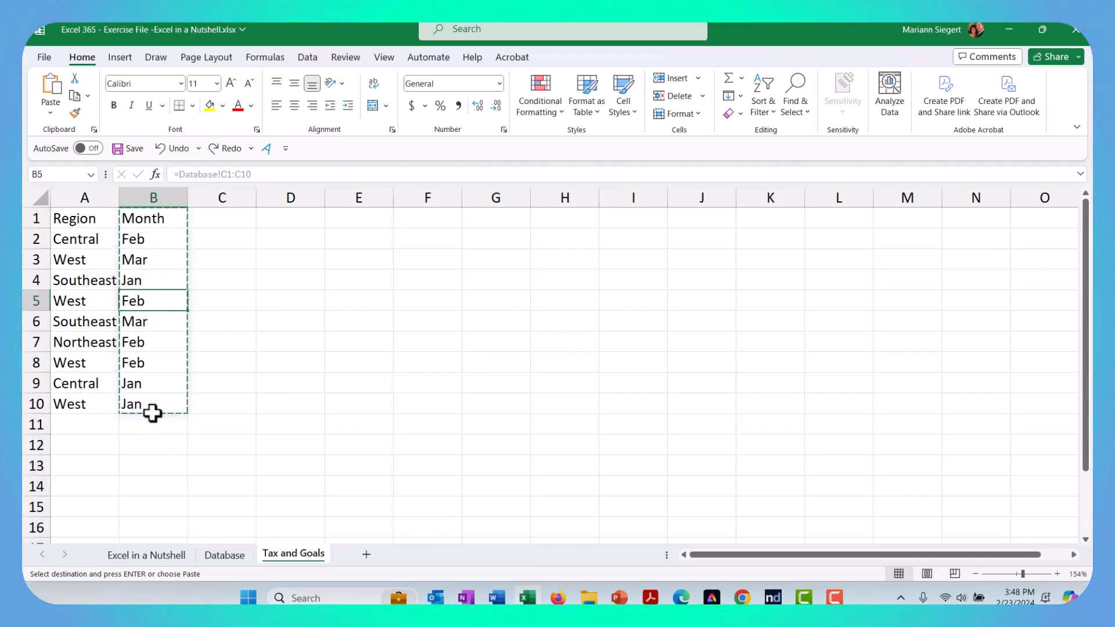
click(89, 302)
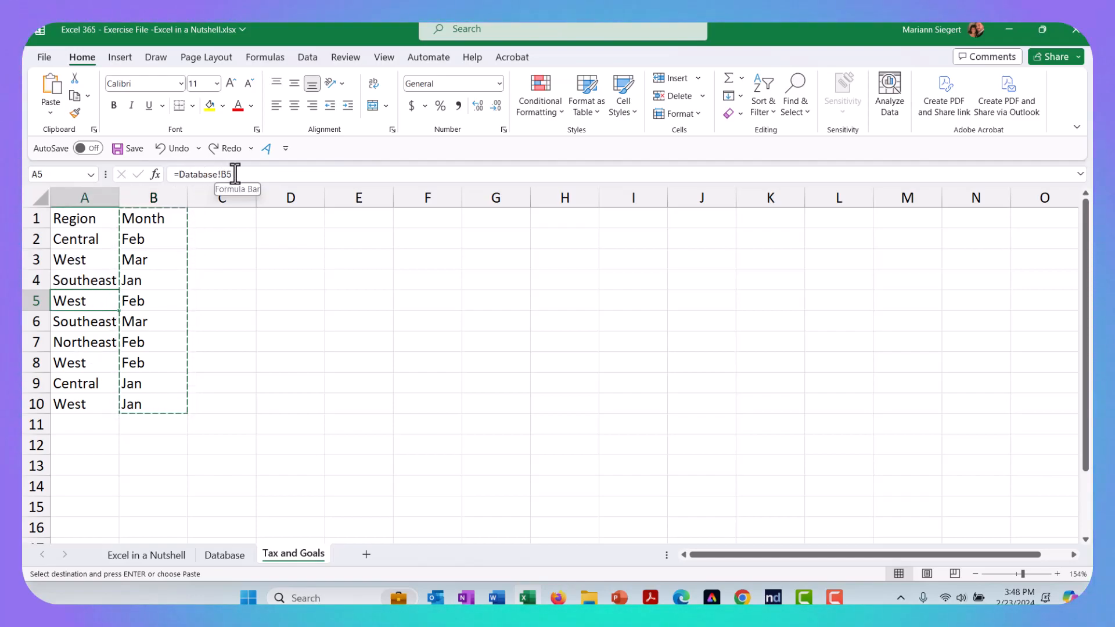
click(137, 302)
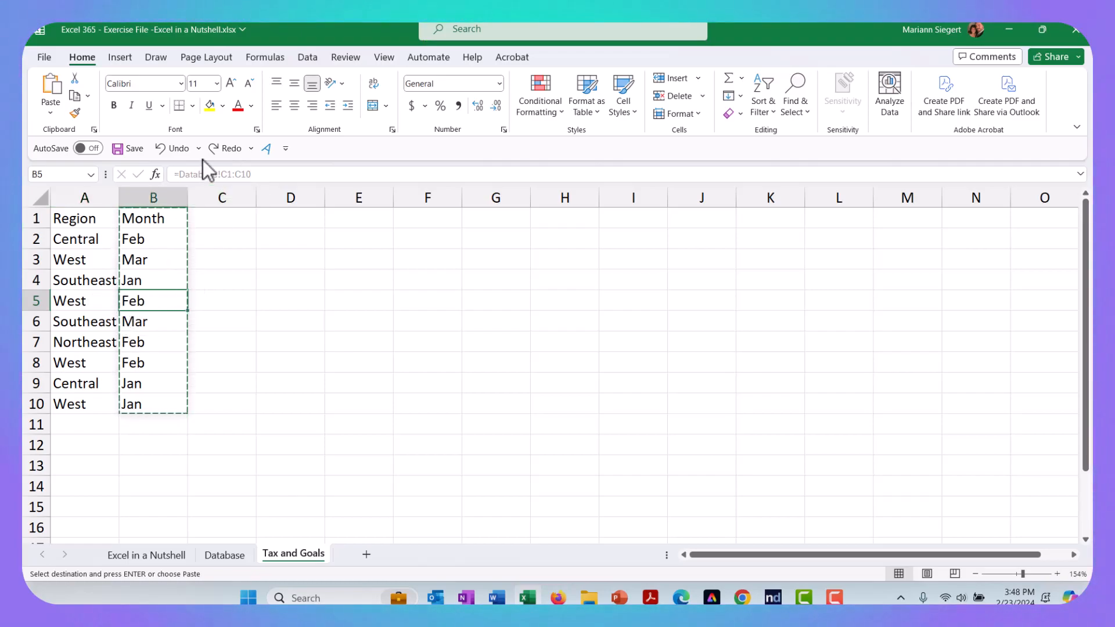
click(94, 300)
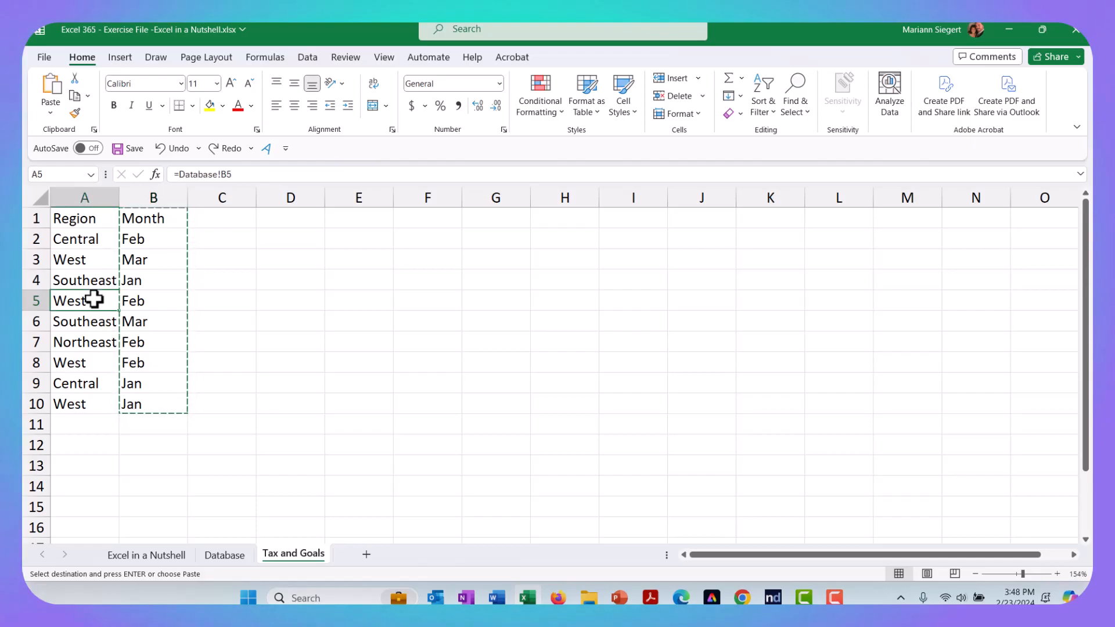
Compare the linked formulas in A1 and A10 of Tax and Goals with the Region source cell B1 on the Database sheet.
click(77, 216)
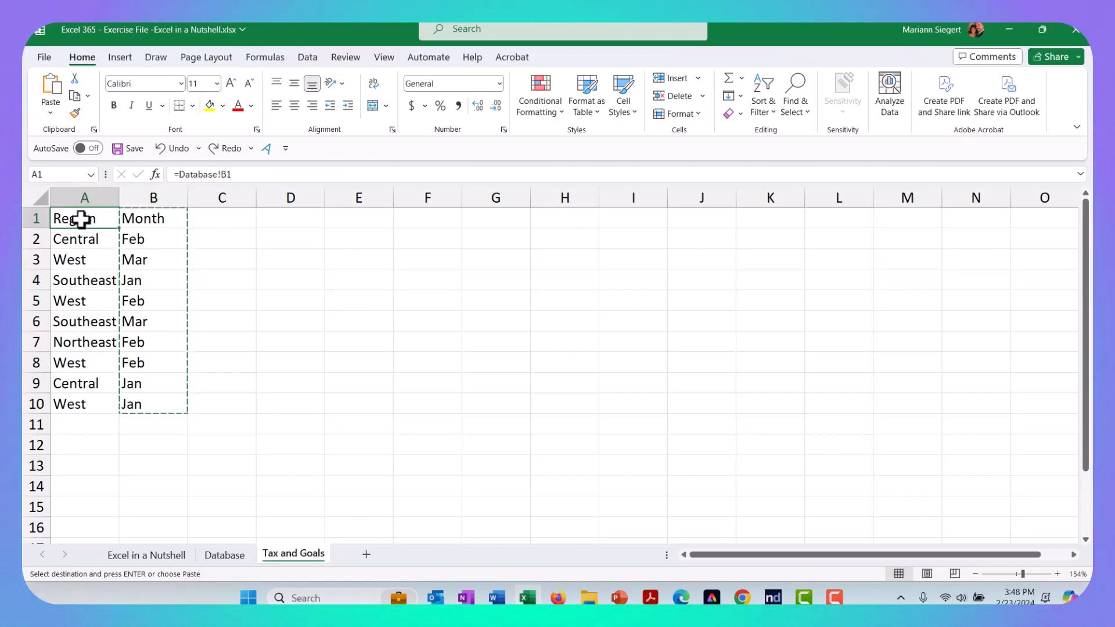
click(227, 557)
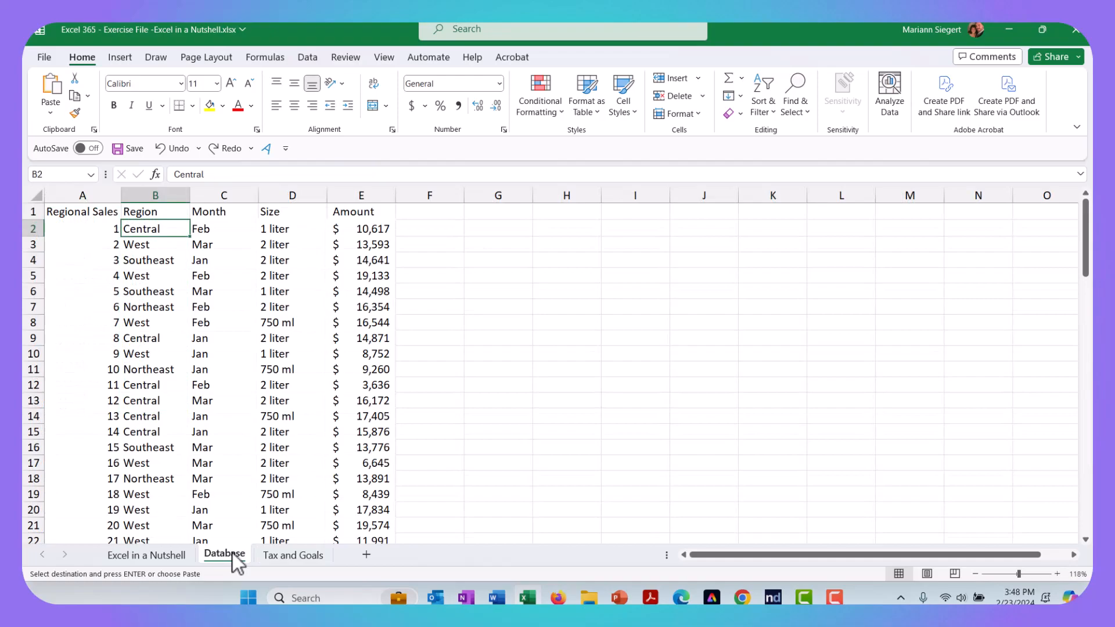
click(146, 215)
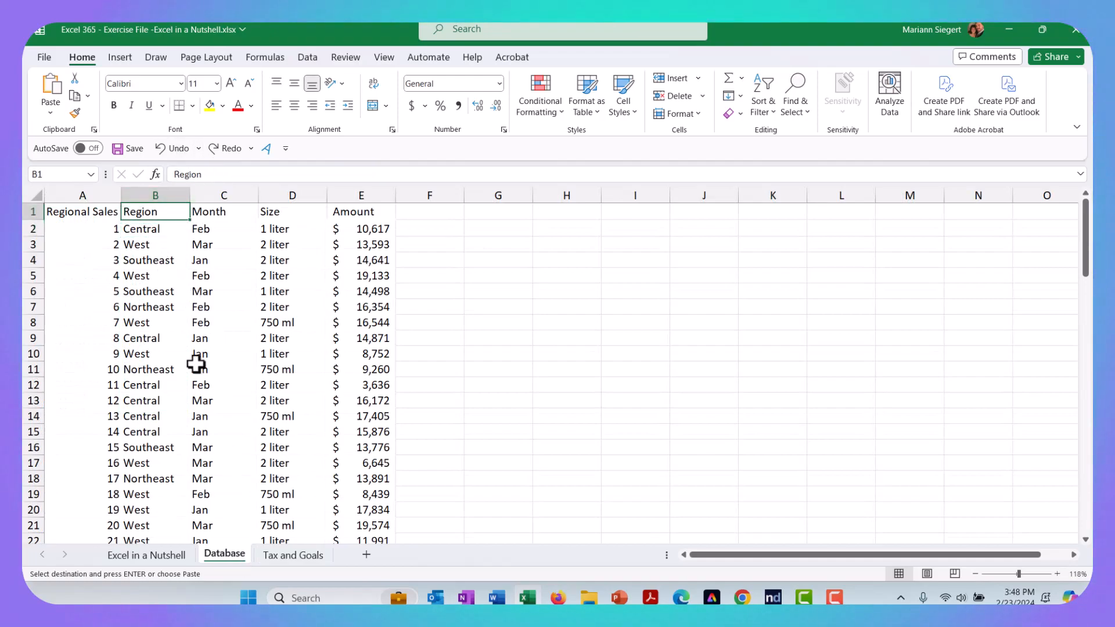
click(294, 555)
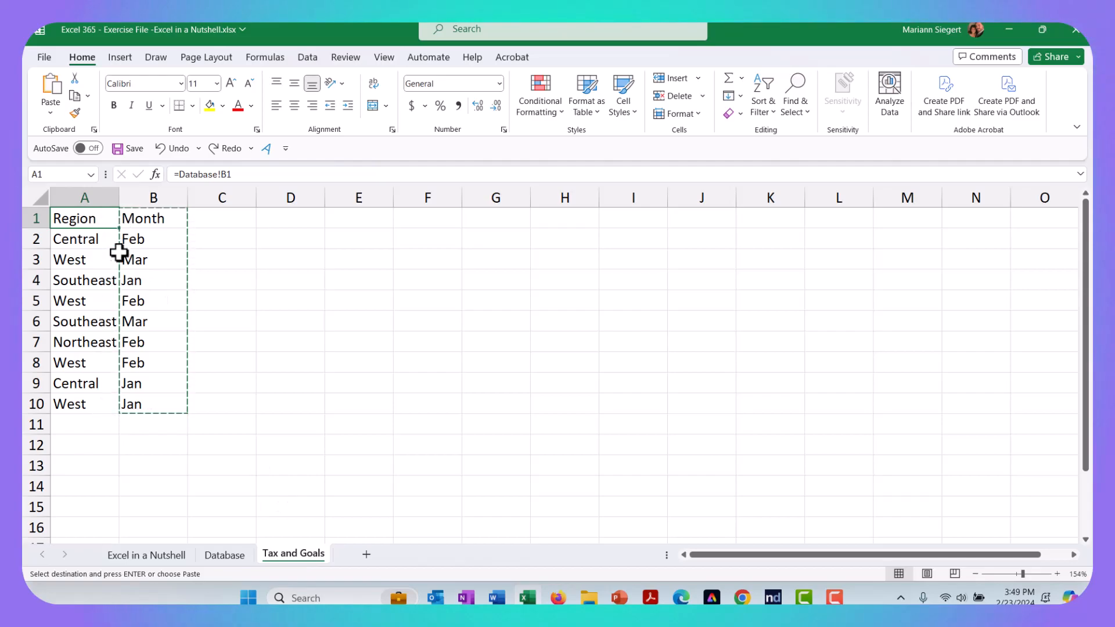
click(82, 402)
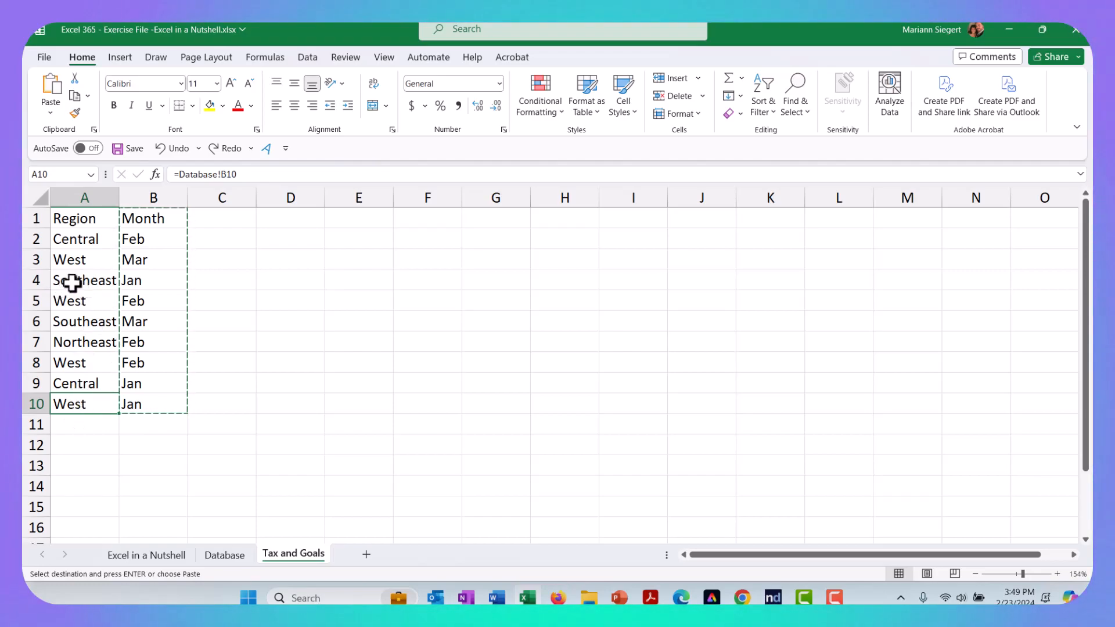
Link cell C1 of Tax and Goals to the Amount header with the formula =Database!E1.
click(206, 220)
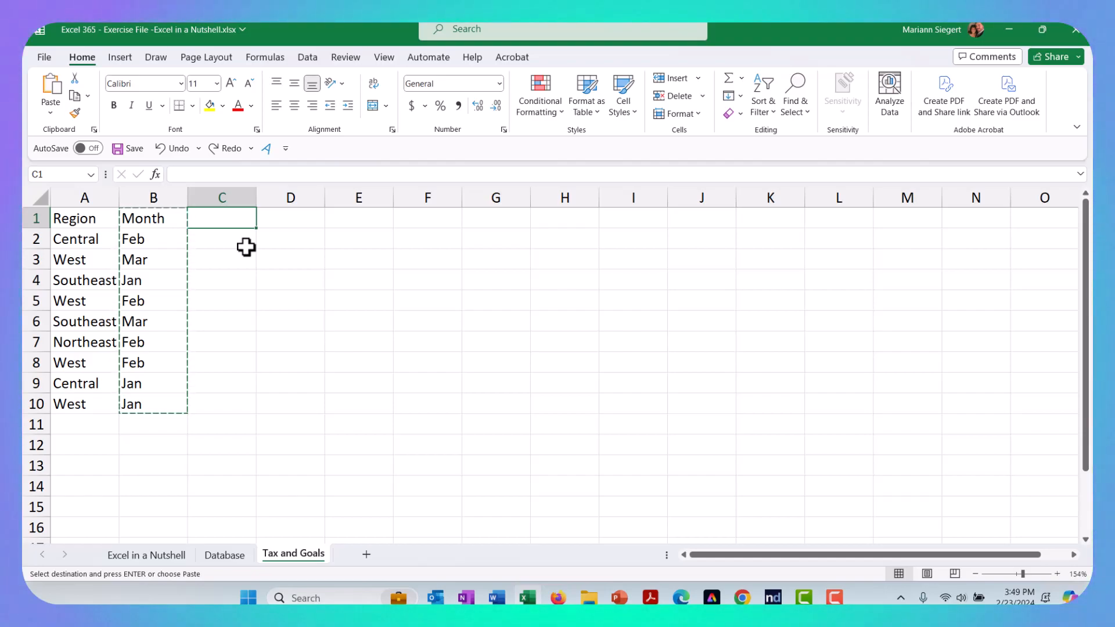
text(=)
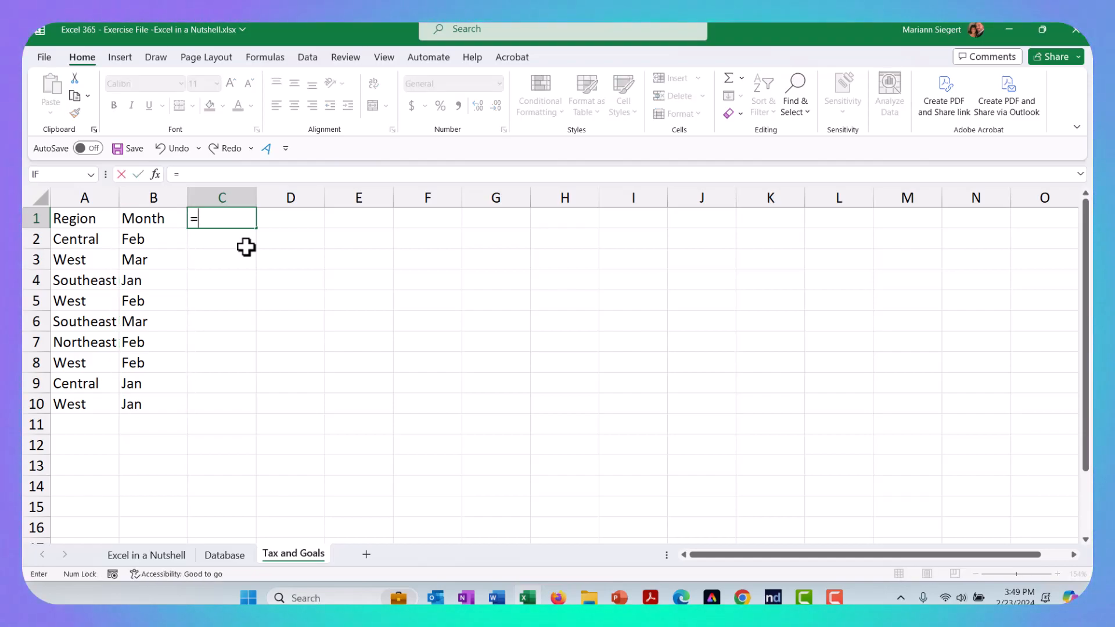
click(232, 558)
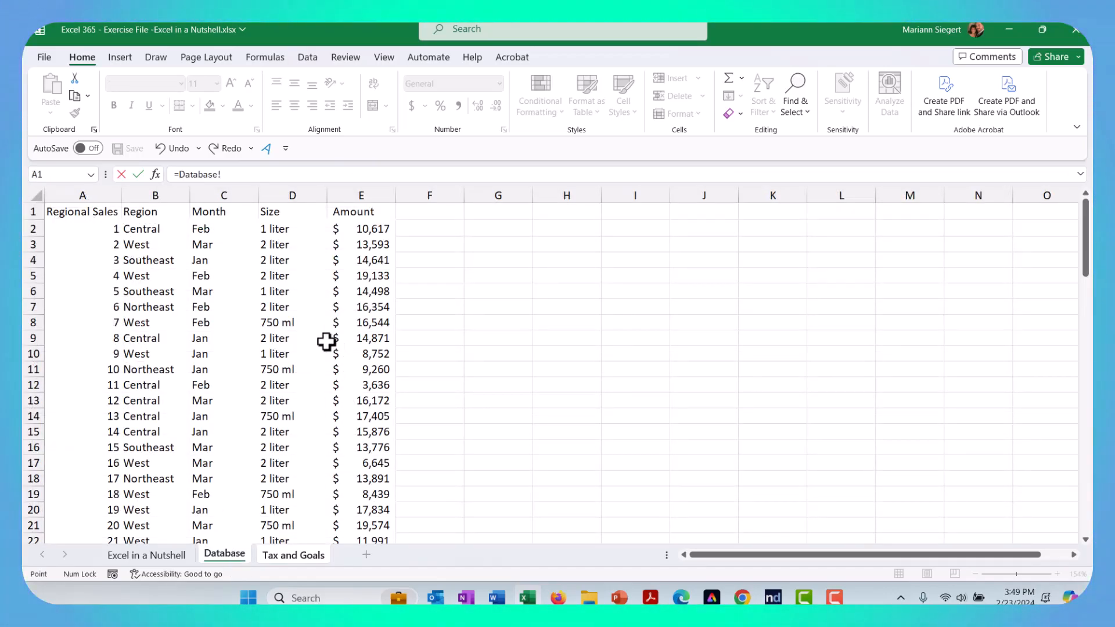
click(350, 213)
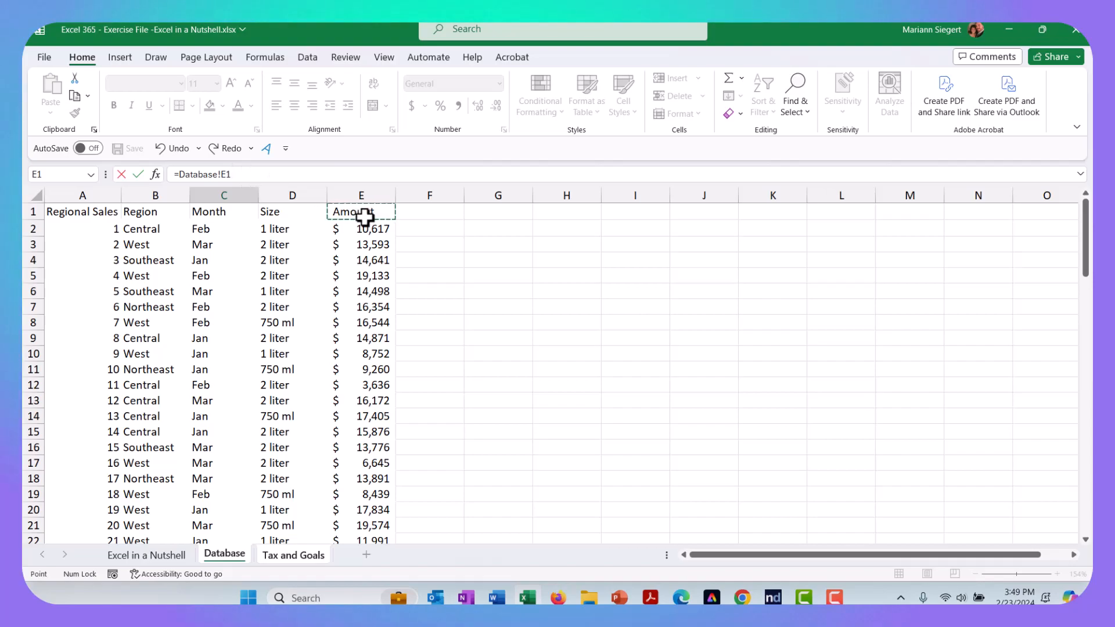
key(Return)
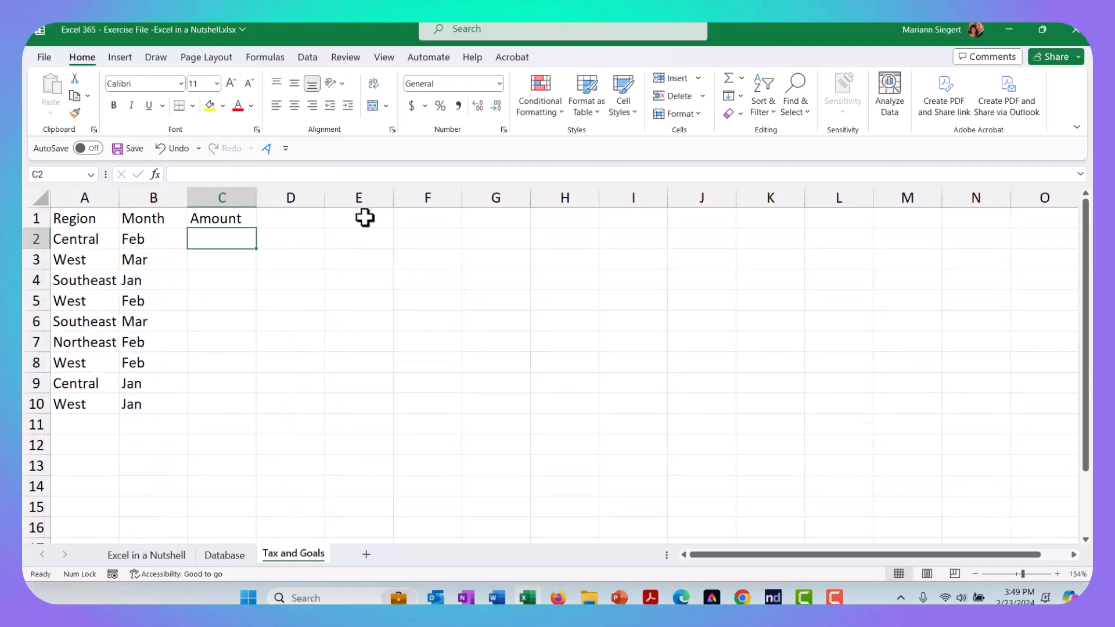
Fill the linked Amount formula from C1 down through C10 and check the formulas in C2 and C3.
click(240, 218)
drag(255, 230, 234, 413)
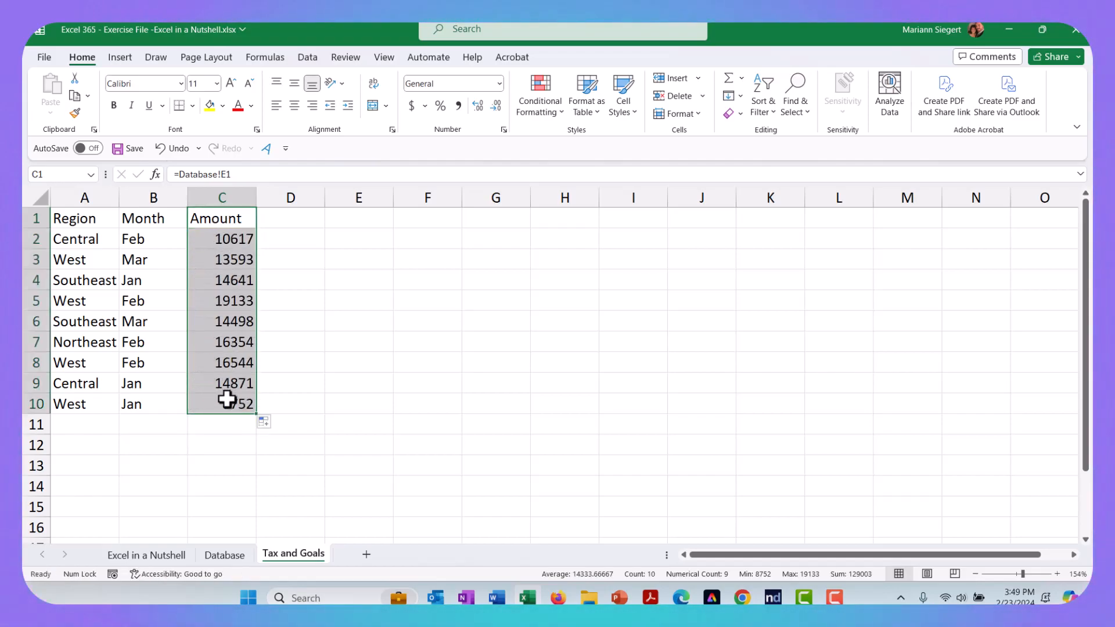
click(209, 237)
click(209, 258)
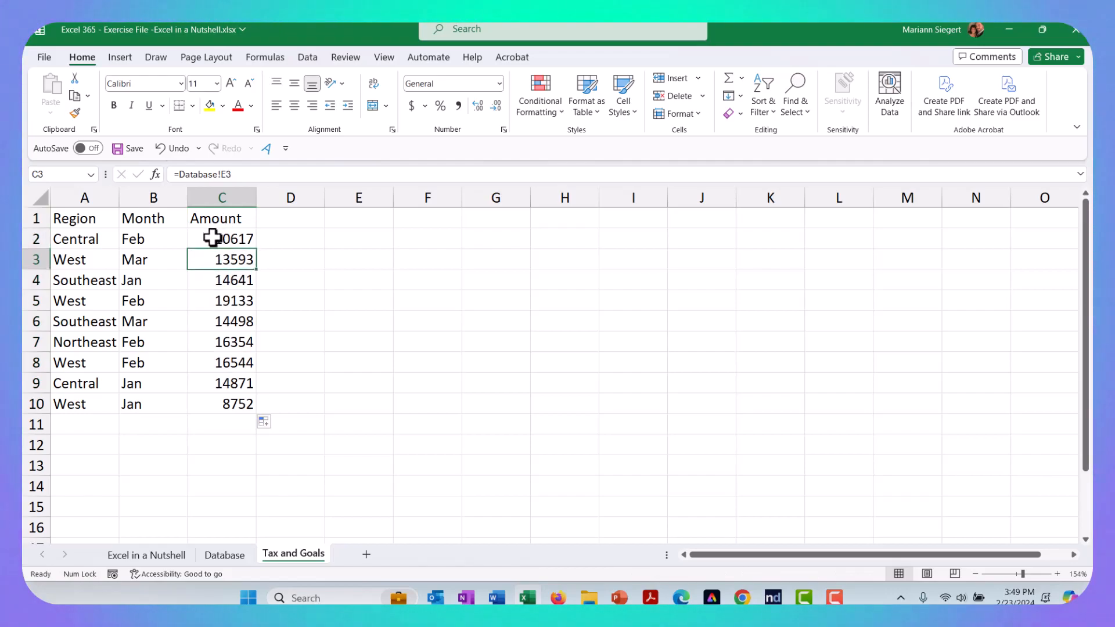
Apply the Accounting number format to the amounts in C2:C10.
click(212, 236)
drag(216, 370, 212, 410)
click(411, 106)
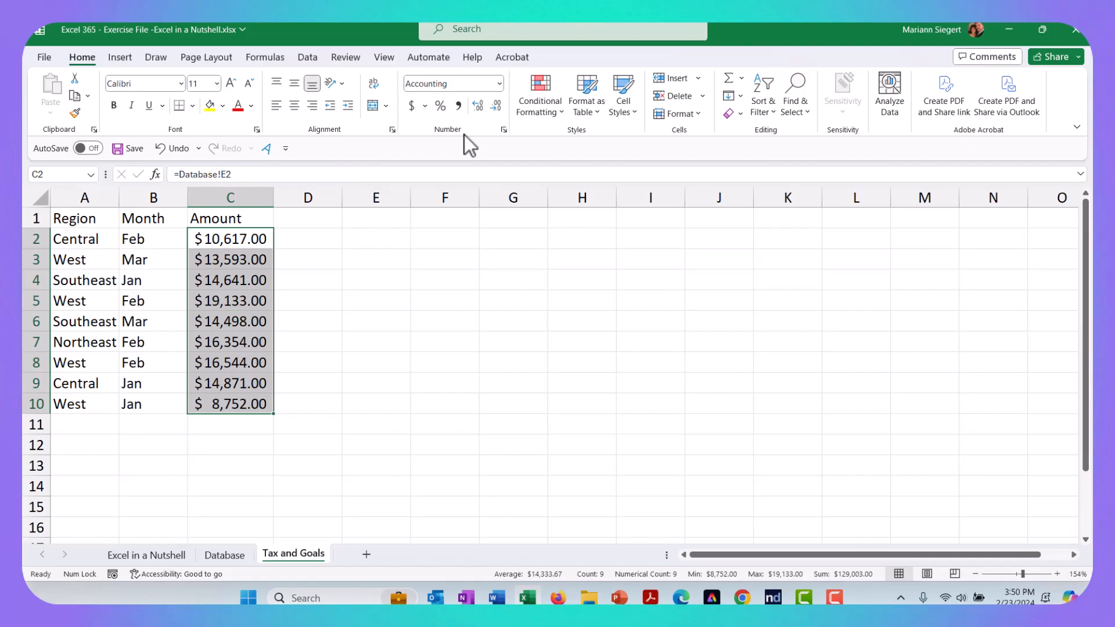
Apply the Accounting number format to the entire Amount column C and reduce it to zero decimal places.
click(240, 197)
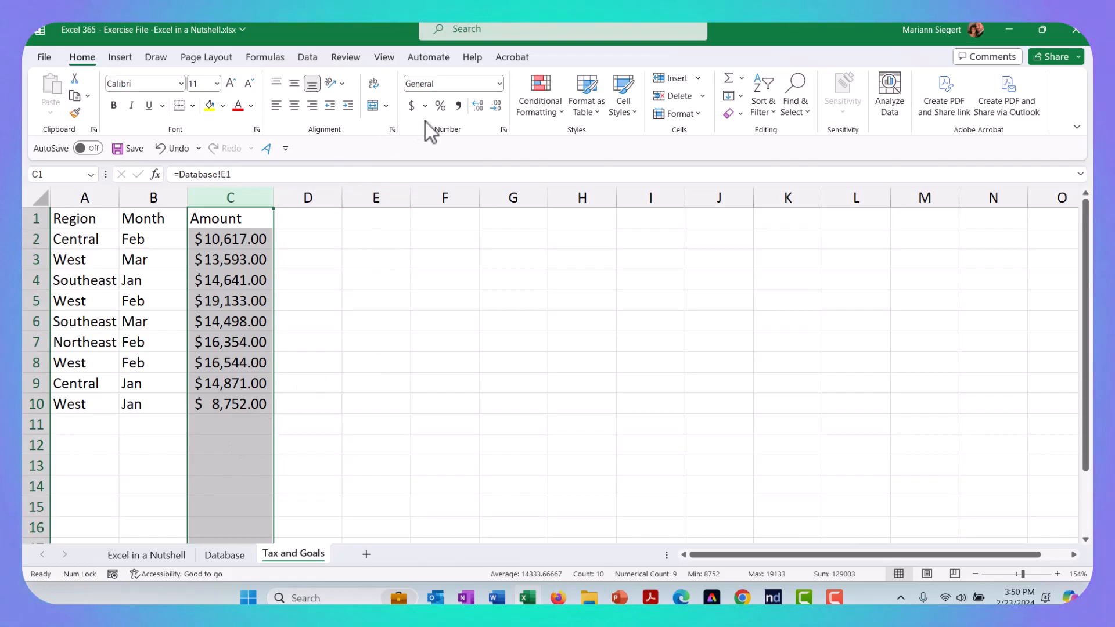
click(412, 106)
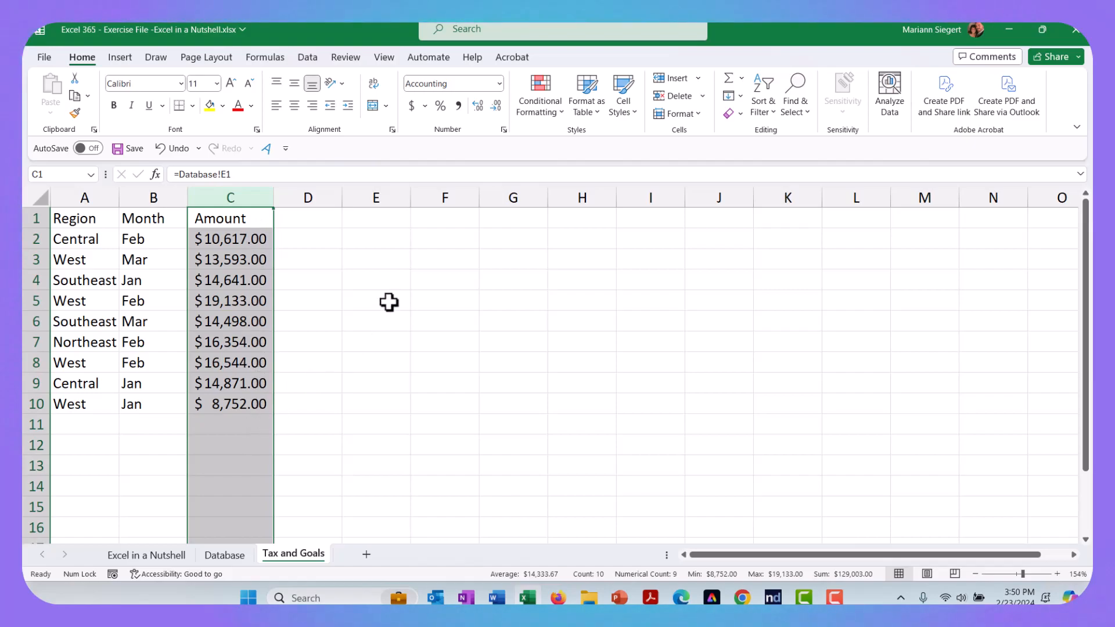
click(499, 108)
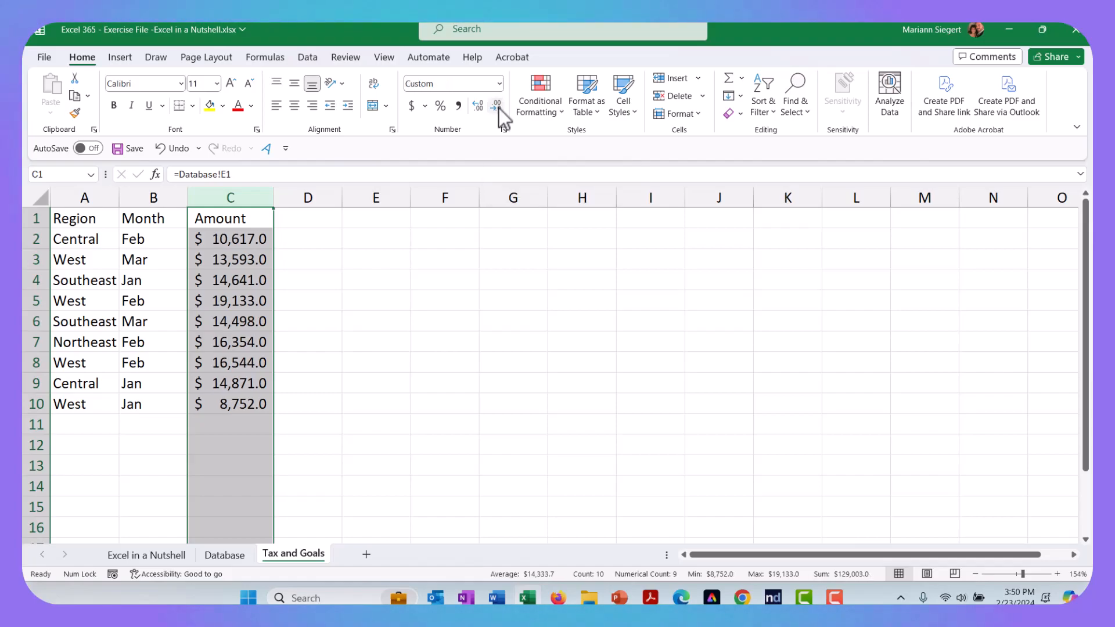
click(499, 108)
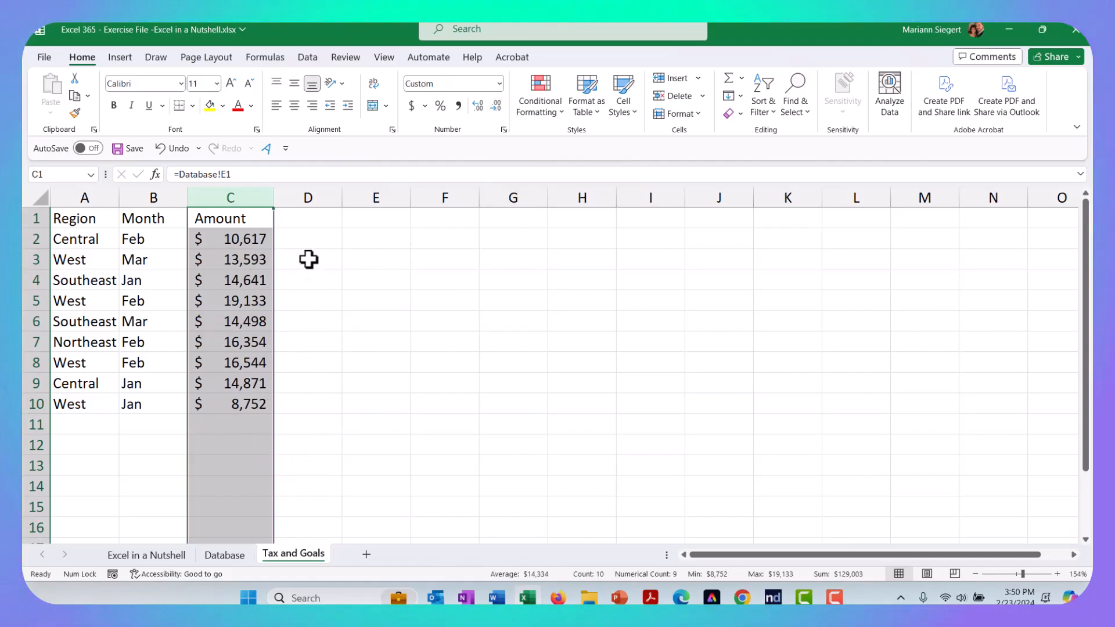
Enter the header Taxes in cell D1 of Tax and Goals.
click(306, 221)
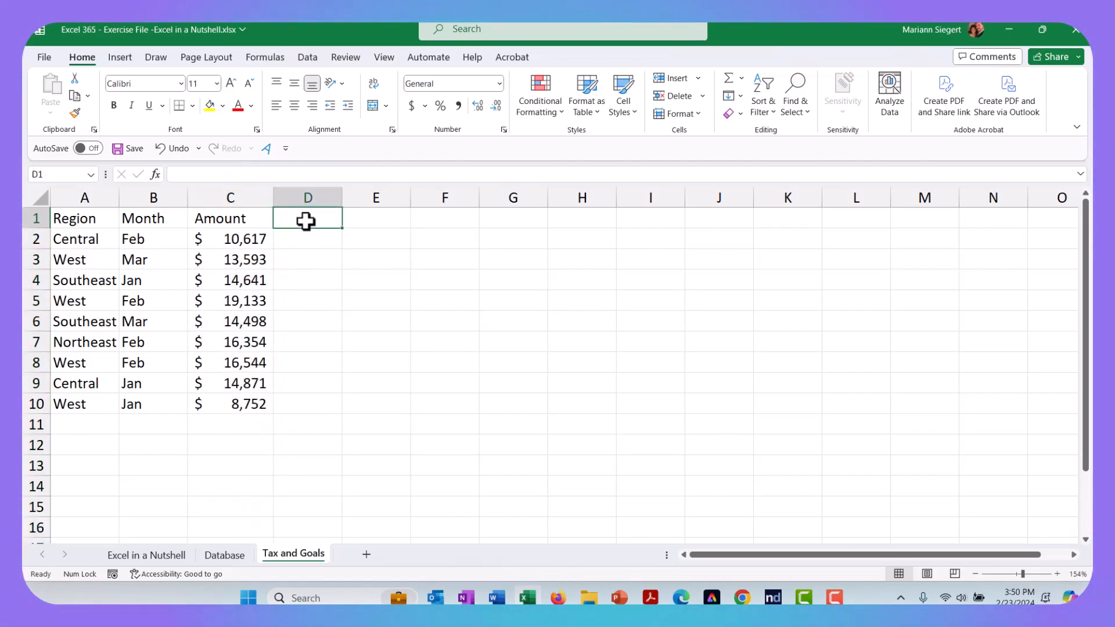
text(Ta)
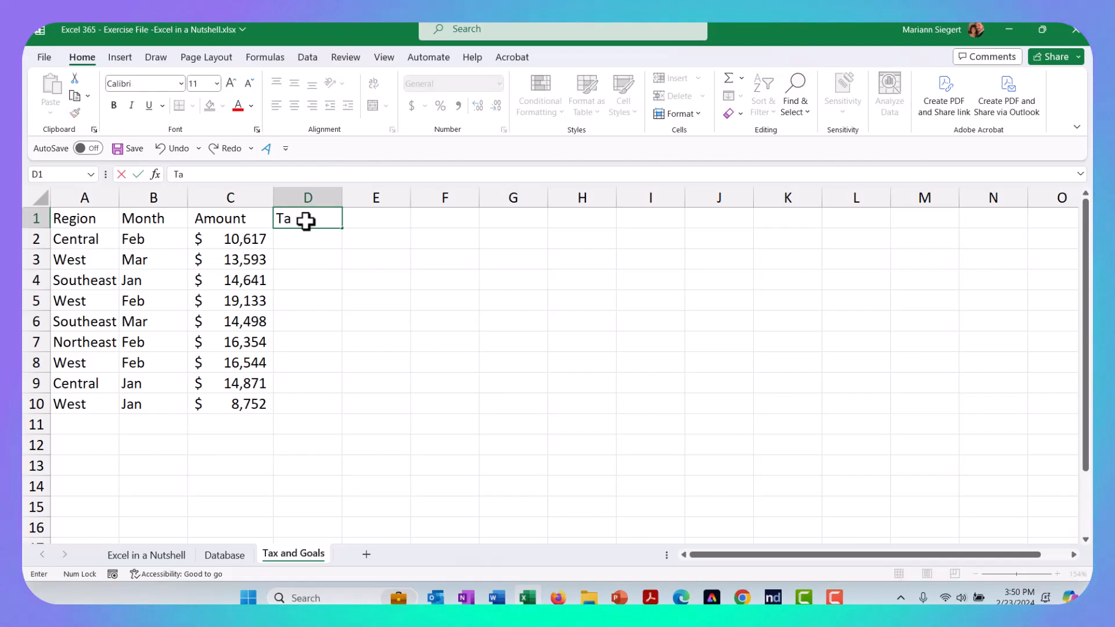
text(xes)
On the Database sheet, enter the label Tax in H8 and the value 8.25 in H9.
click(232, 557)
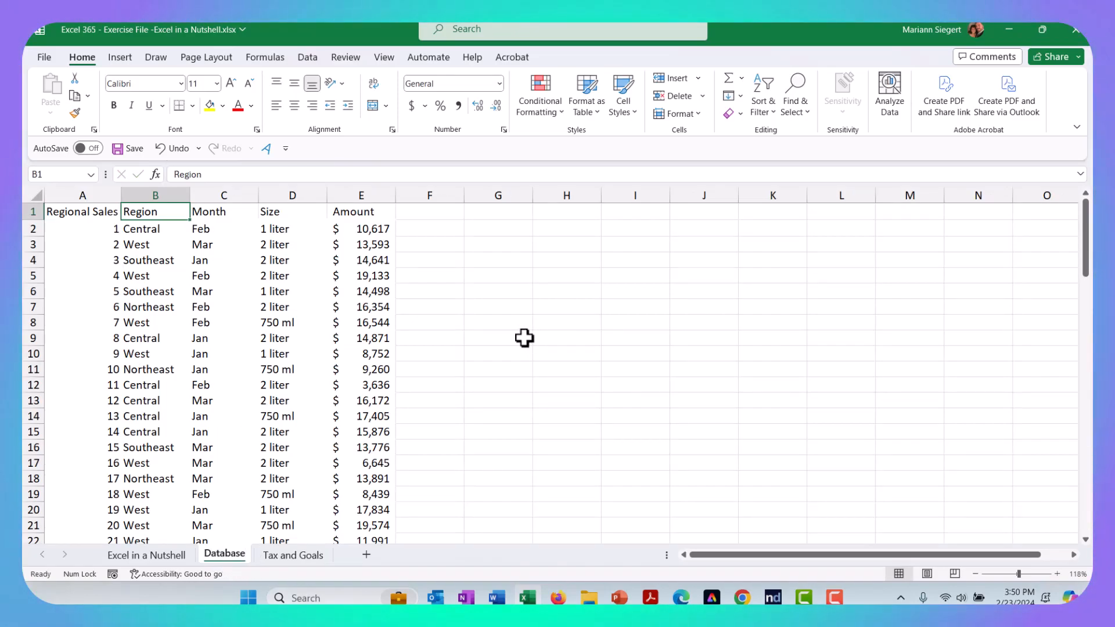
click(556, 324)
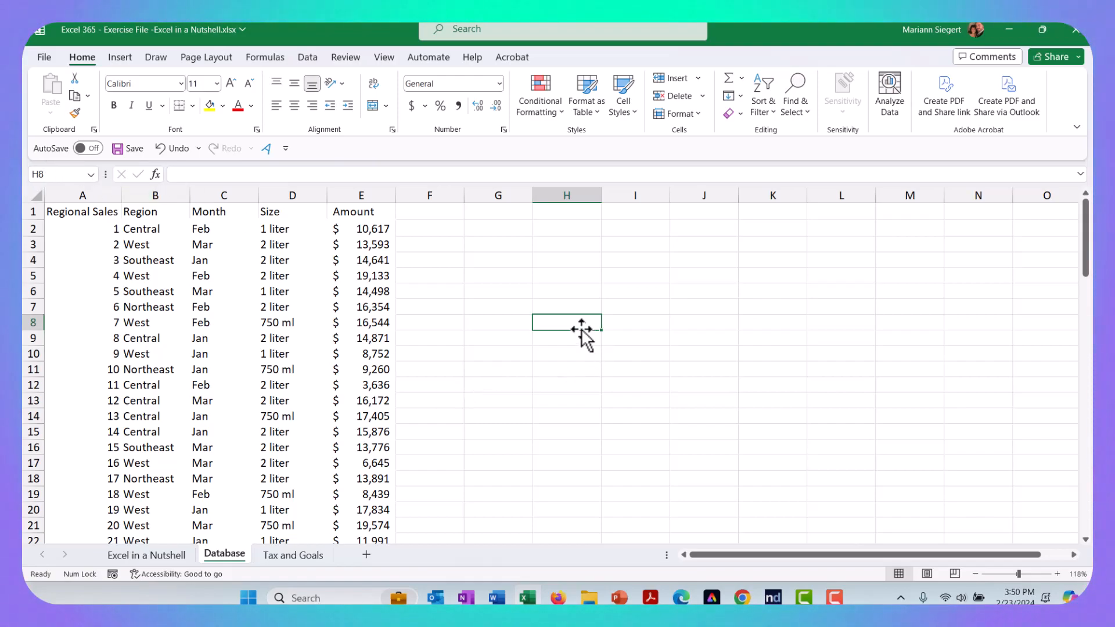
text(Tax)
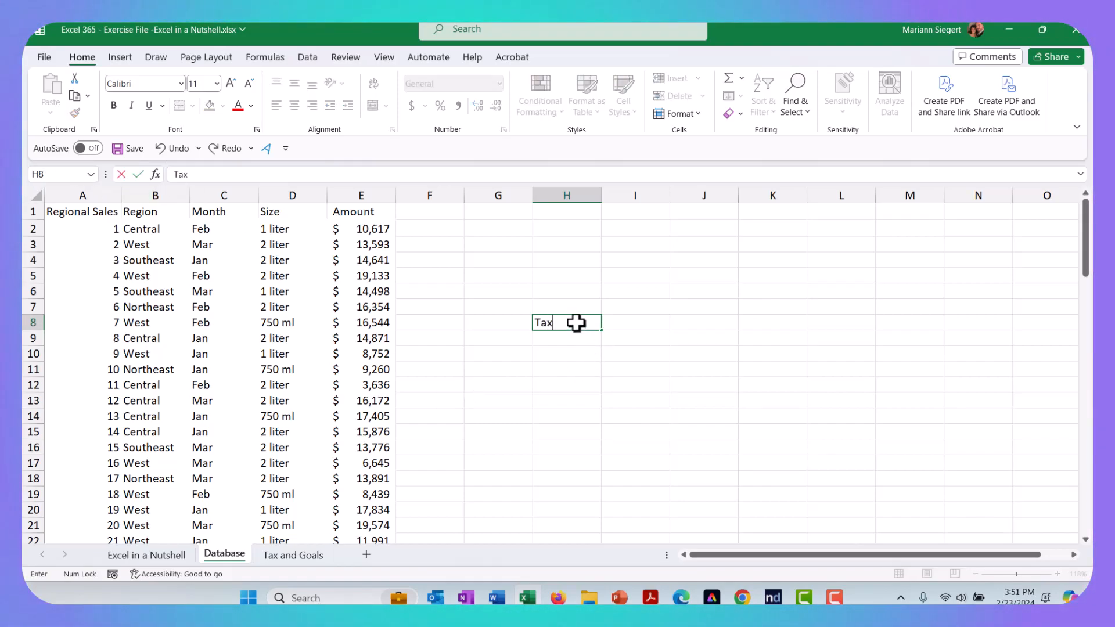
key(Return)
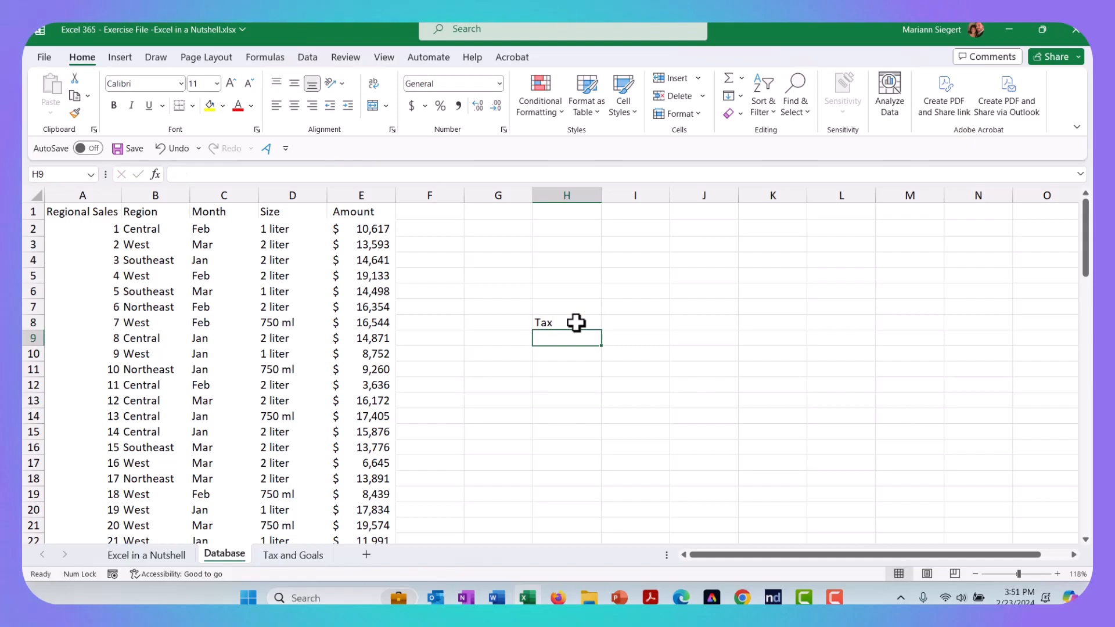
text(8.)
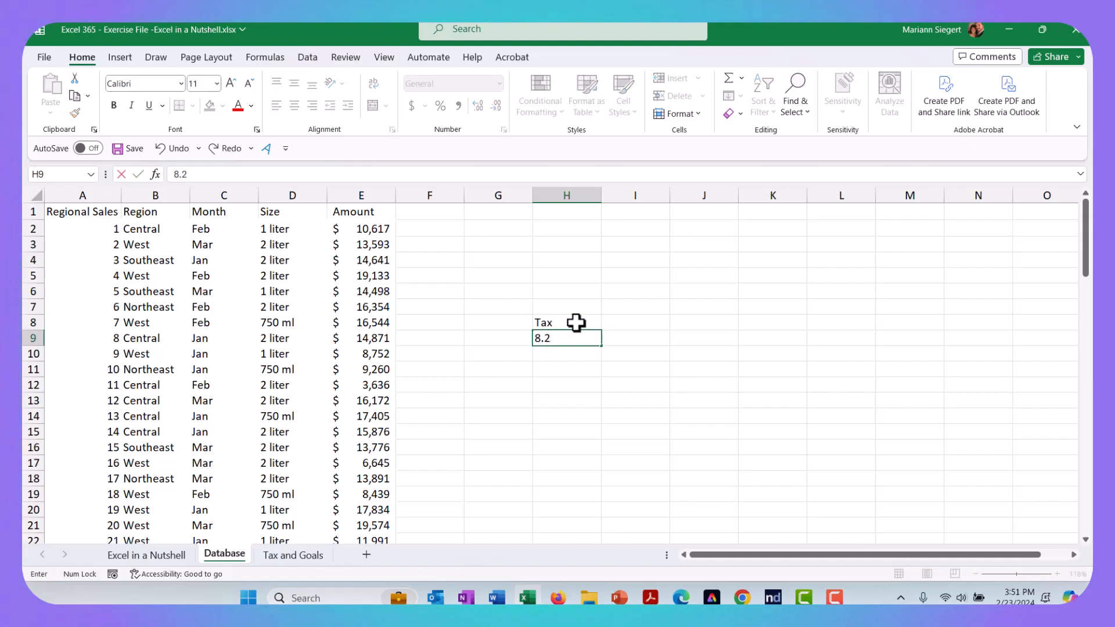
text(25)
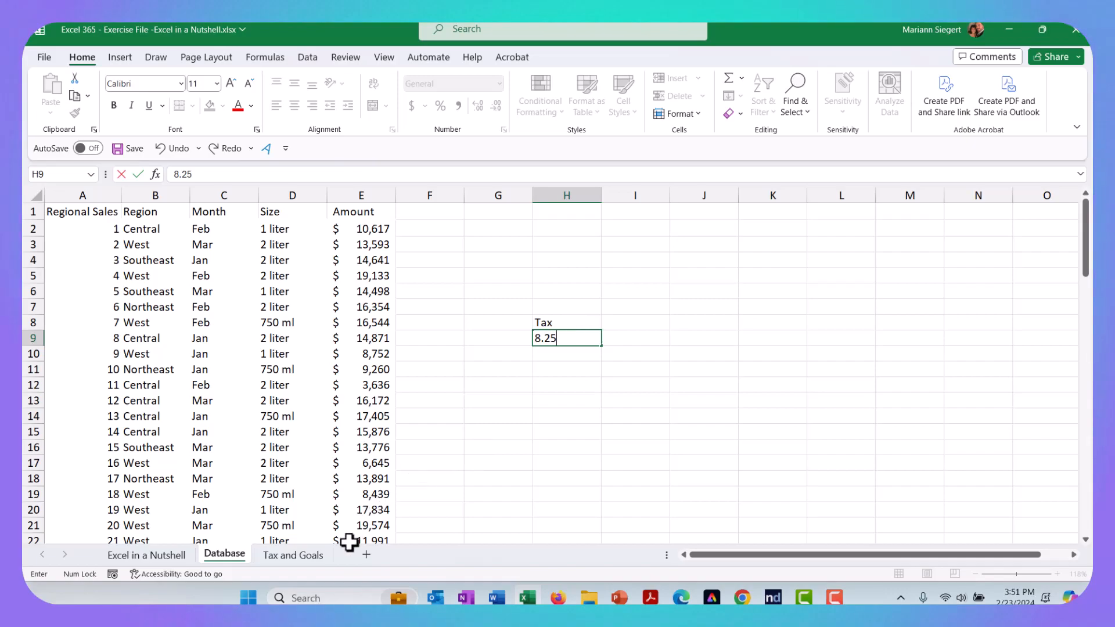
Try the formula =C2*Database!H9 in cell D2 of Tax and Goals, then clear the cell.
click(295, 556)
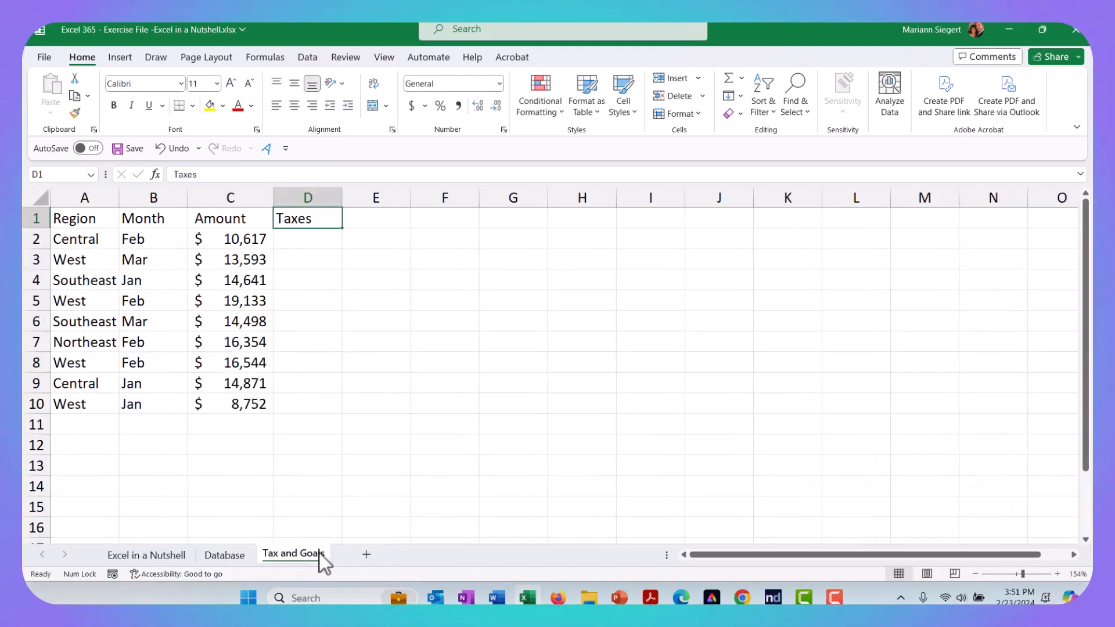
click(321, 237)
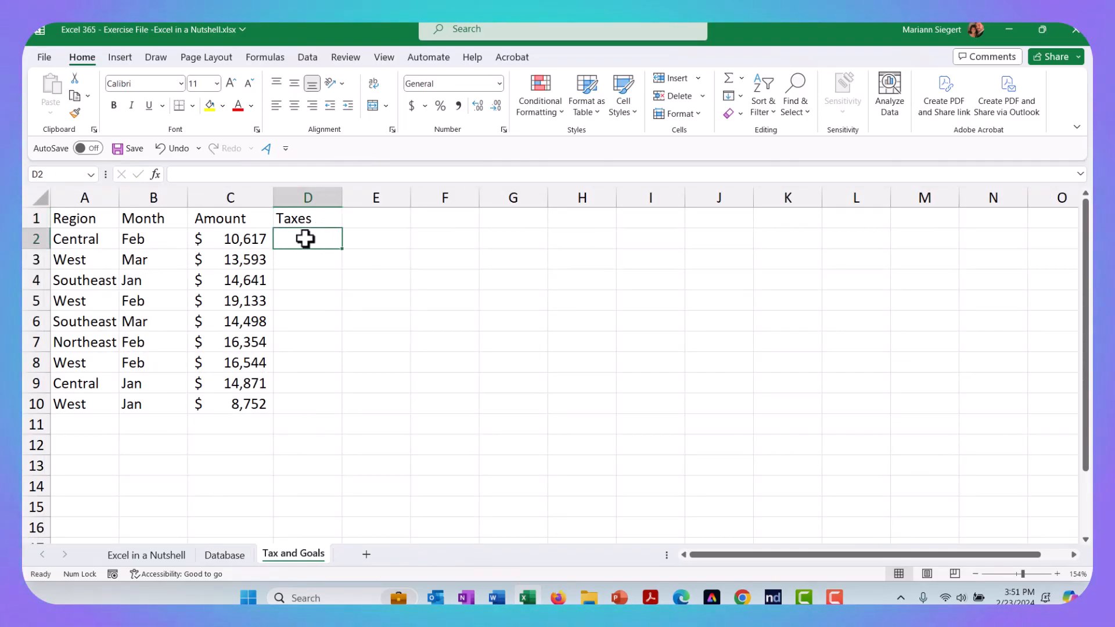
text(=)
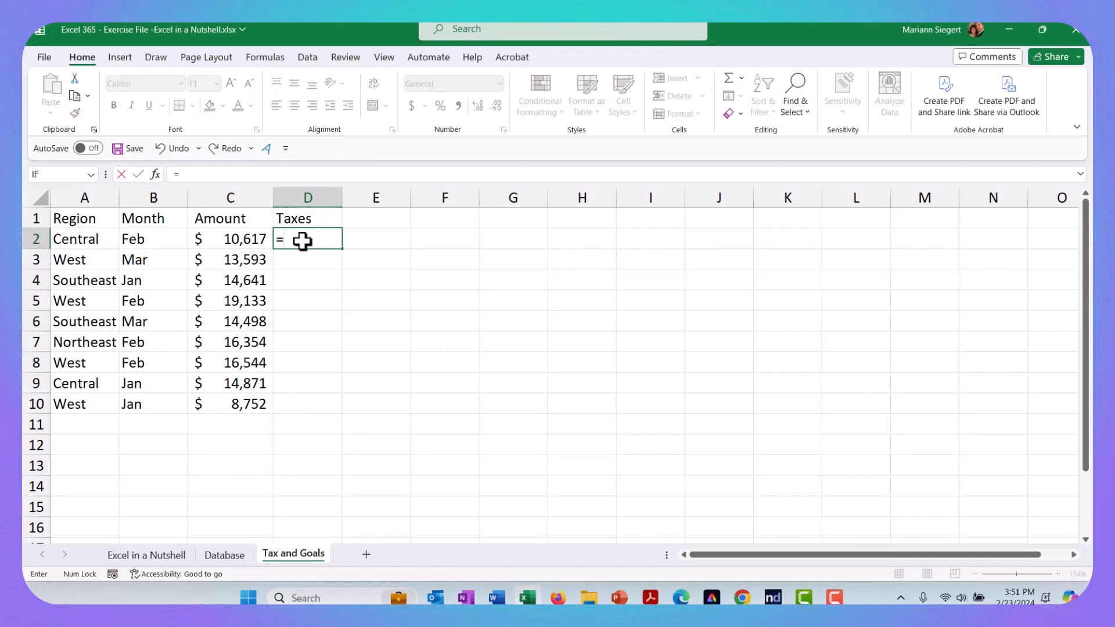
click(223, 237)
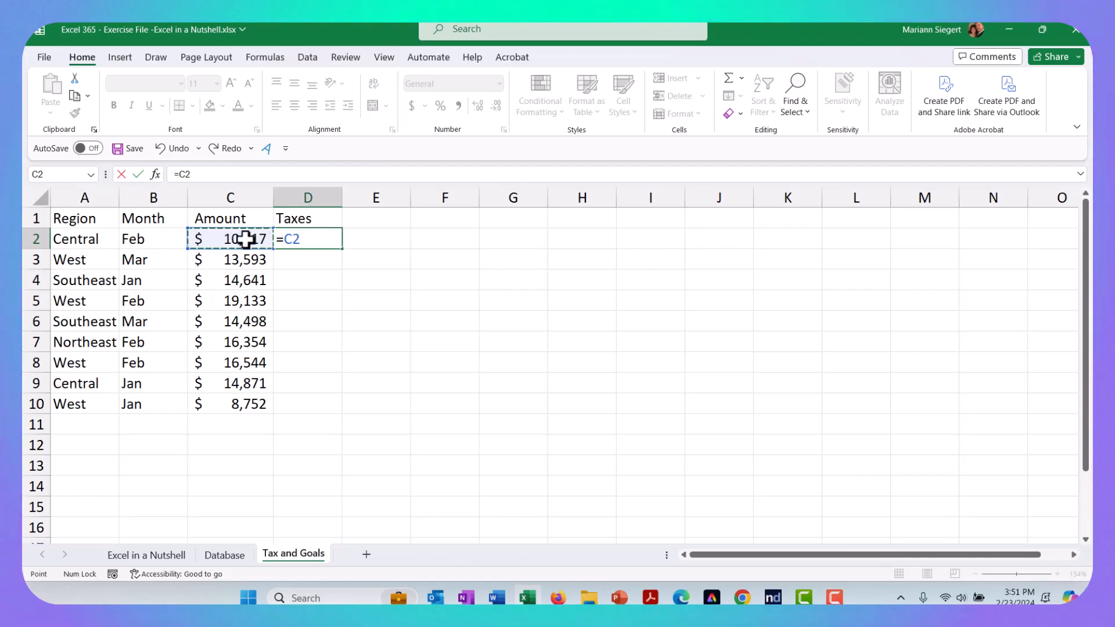
text(*)
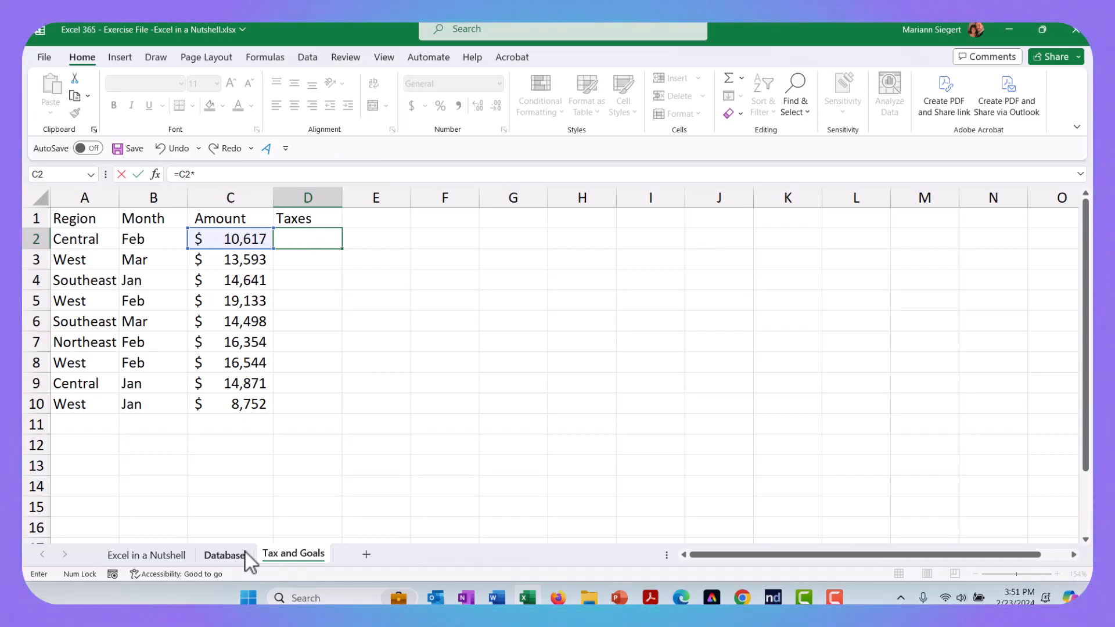
click(245, 551)
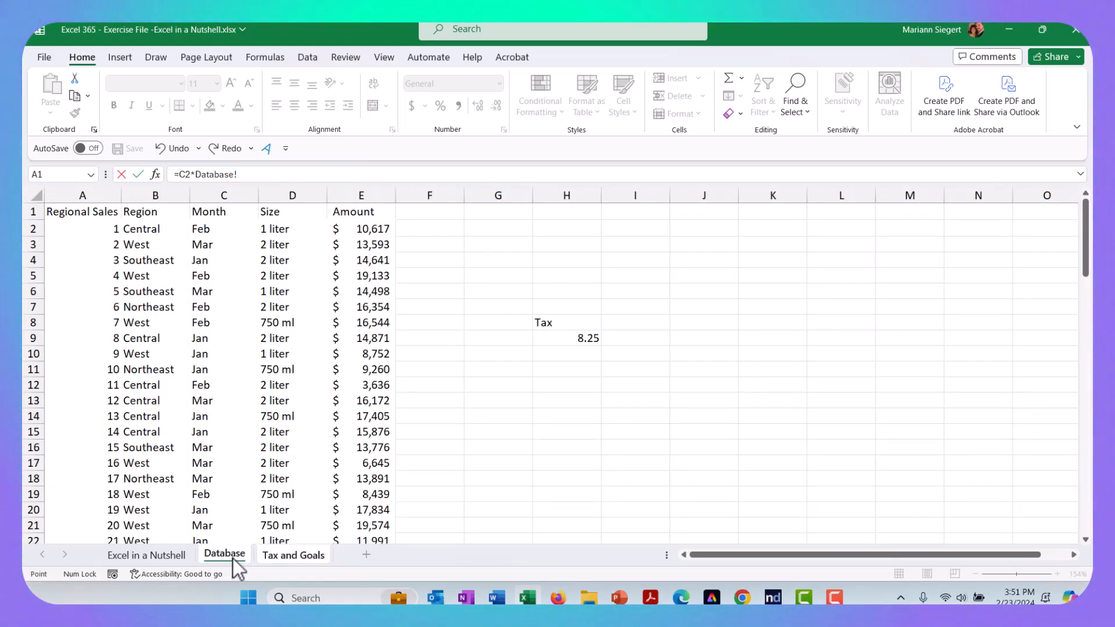
click(565, 337)
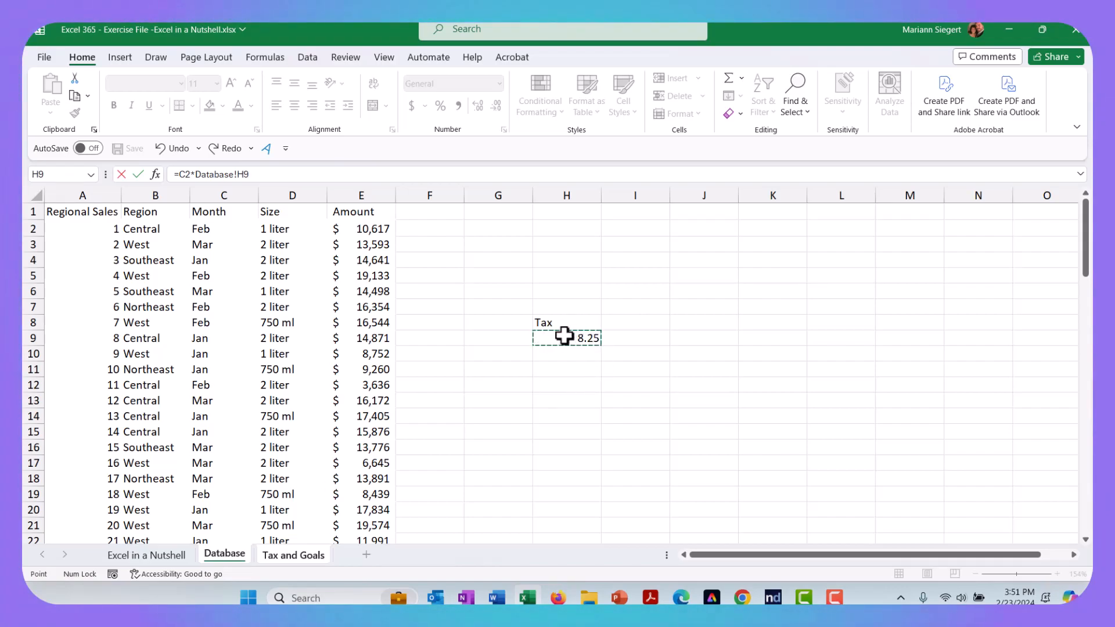
key(Return)
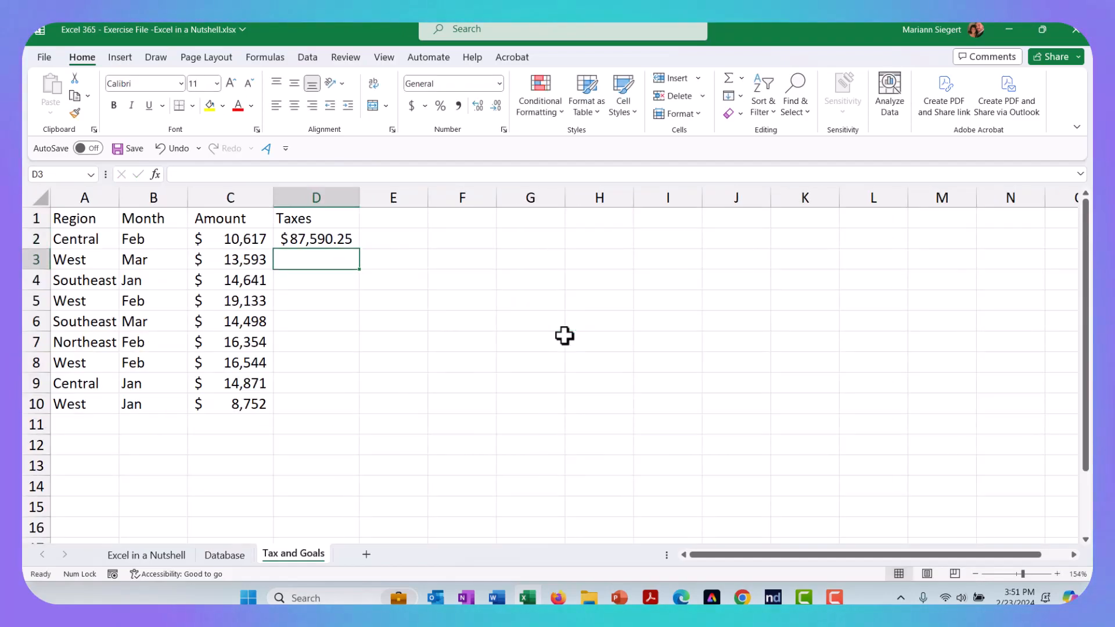
click(332, 240)
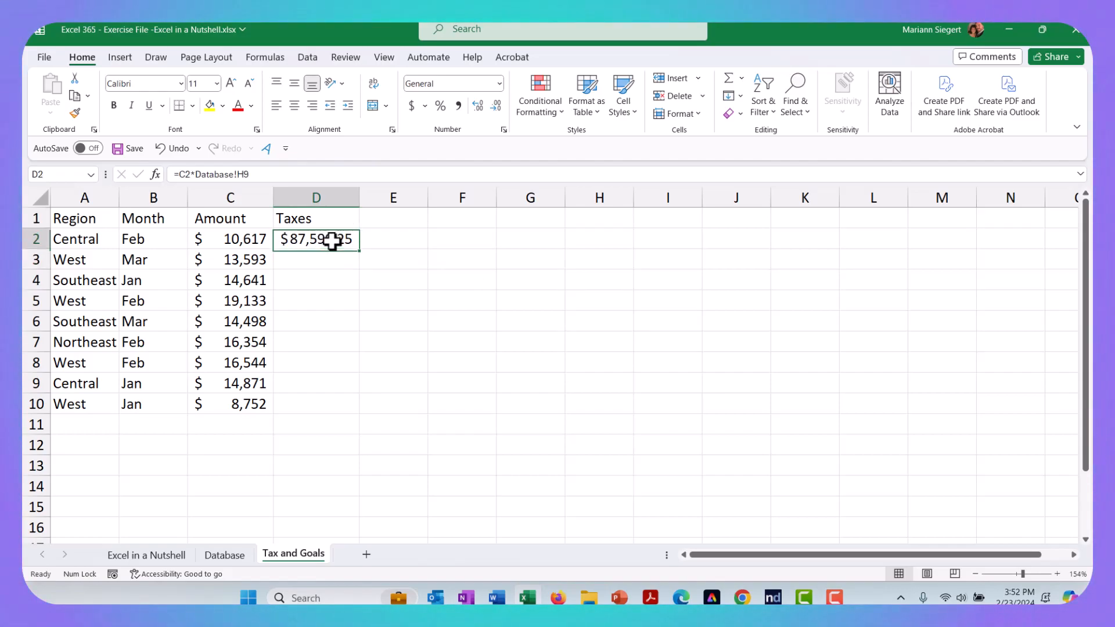
key(Delete)
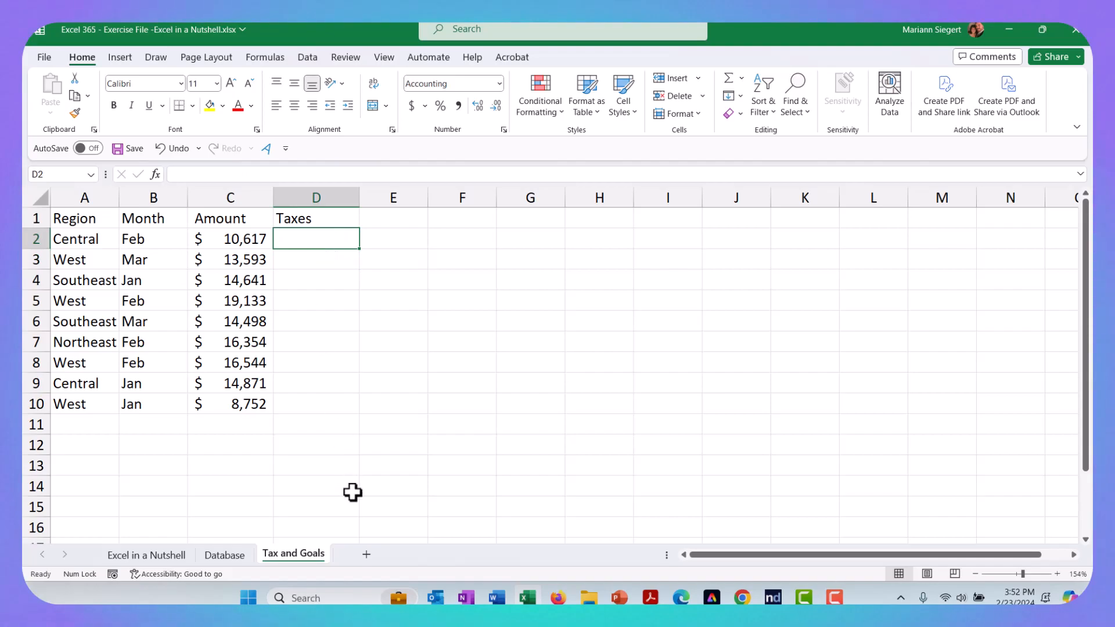
Format the tax rate in H9 of the Database sheet as a percentage and correct it to 8.25%.
click(226, 555)
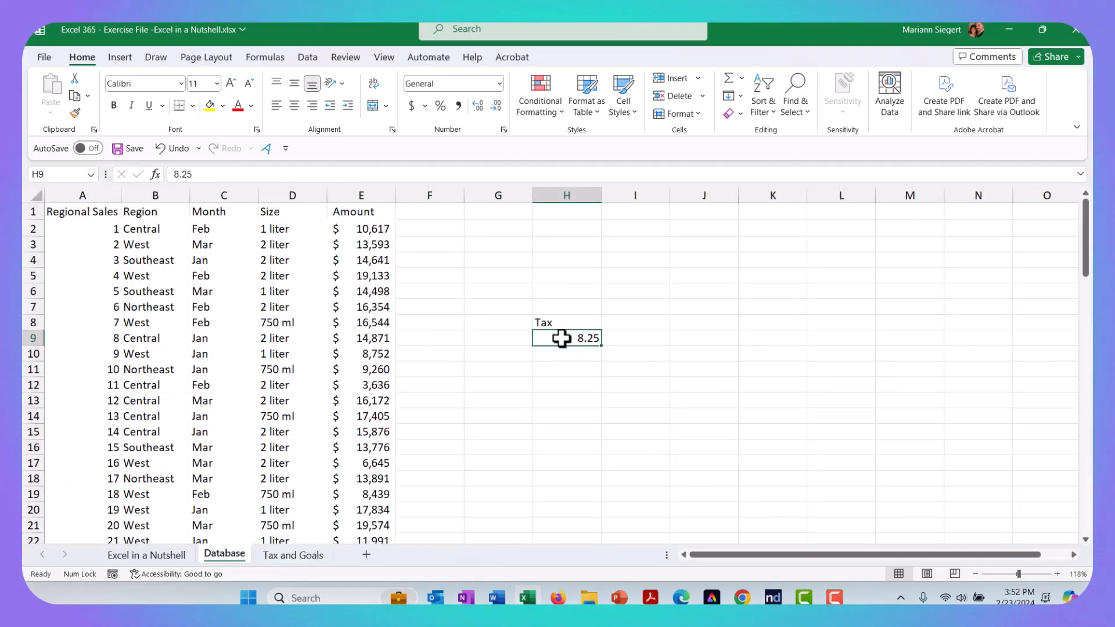
click(441, 107)
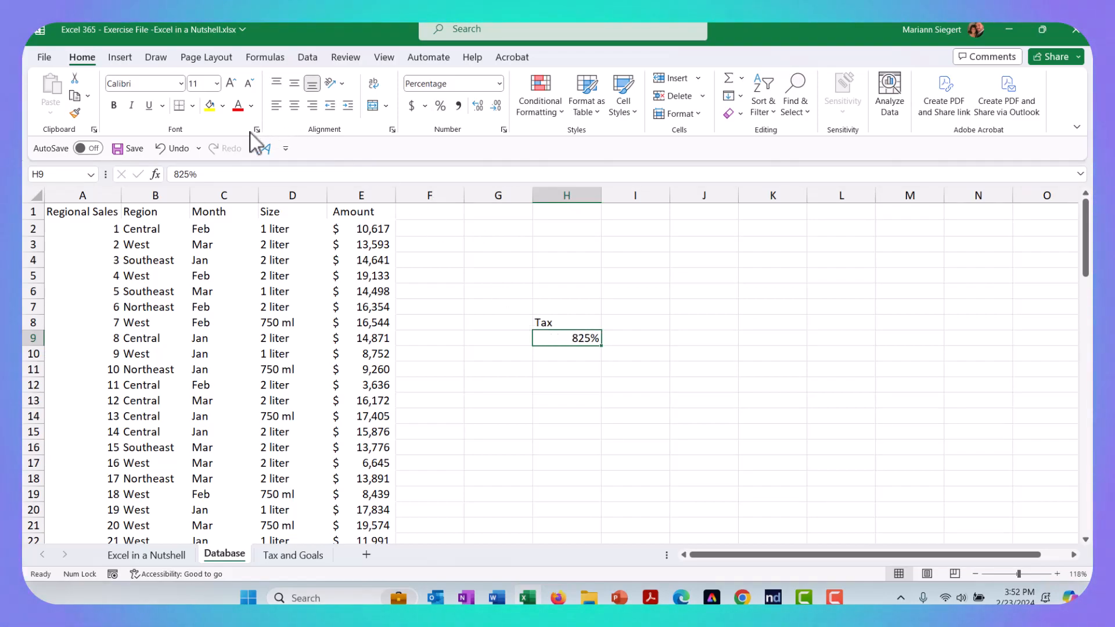
click(181, 173)
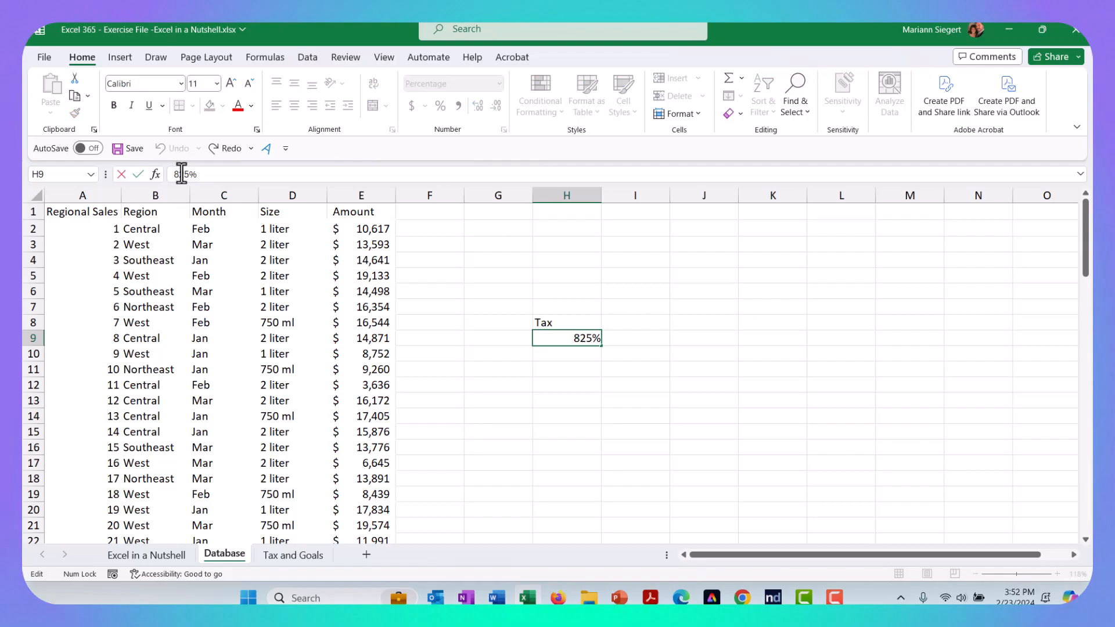
text(.)
key(Return)
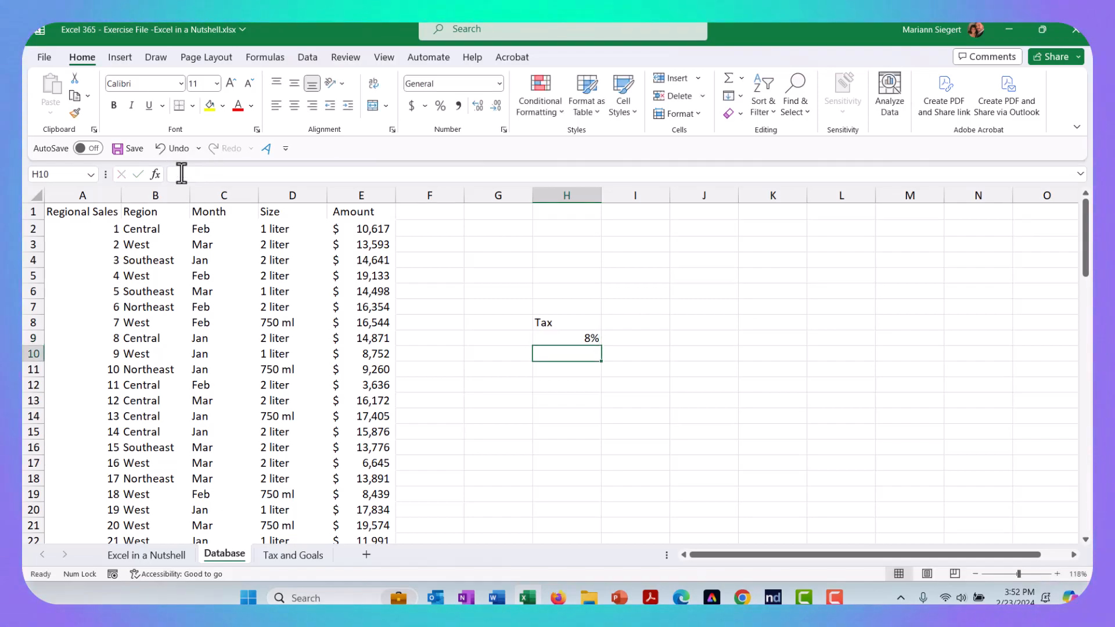
Display the tax rate in H9 with two decimal places.
click(550, 341)
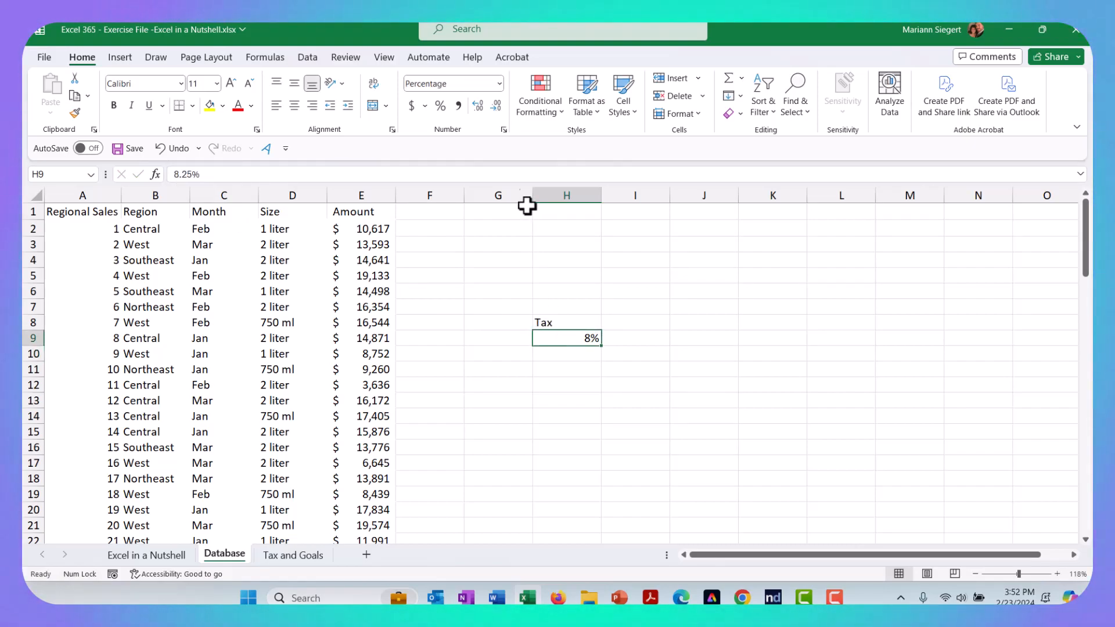
click(482, 109)
click(481, 110)
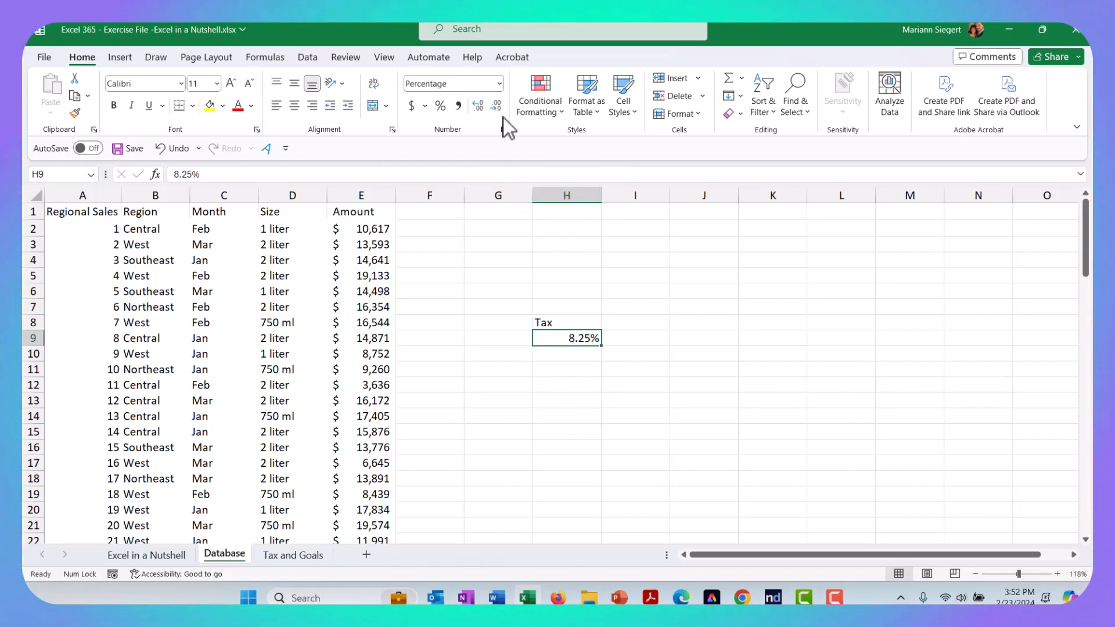
click(500, 110)
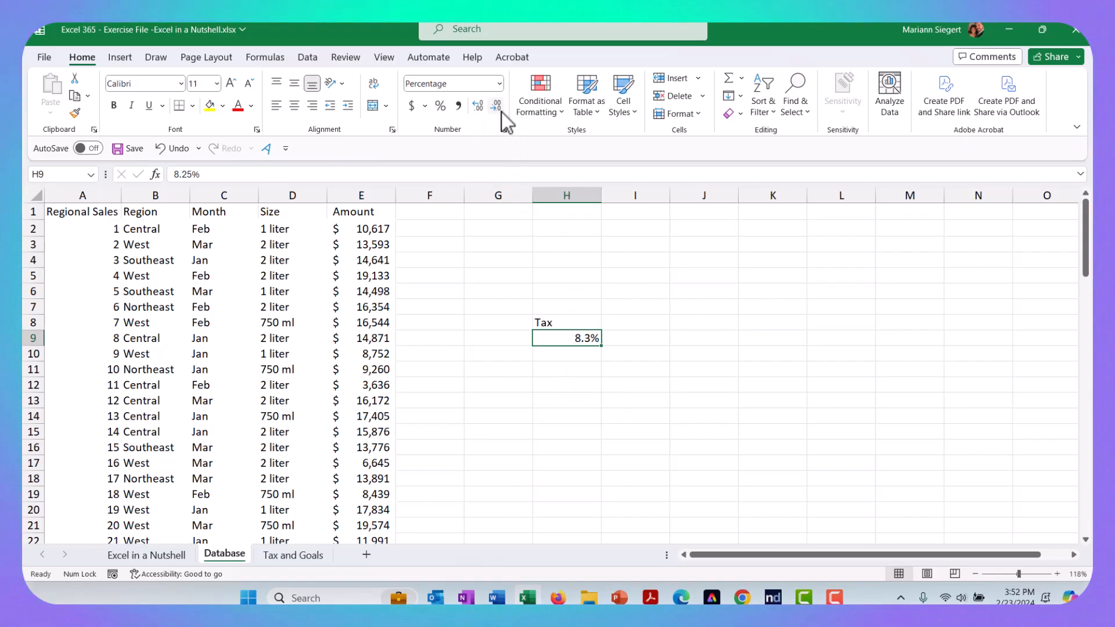
click(483, 108)
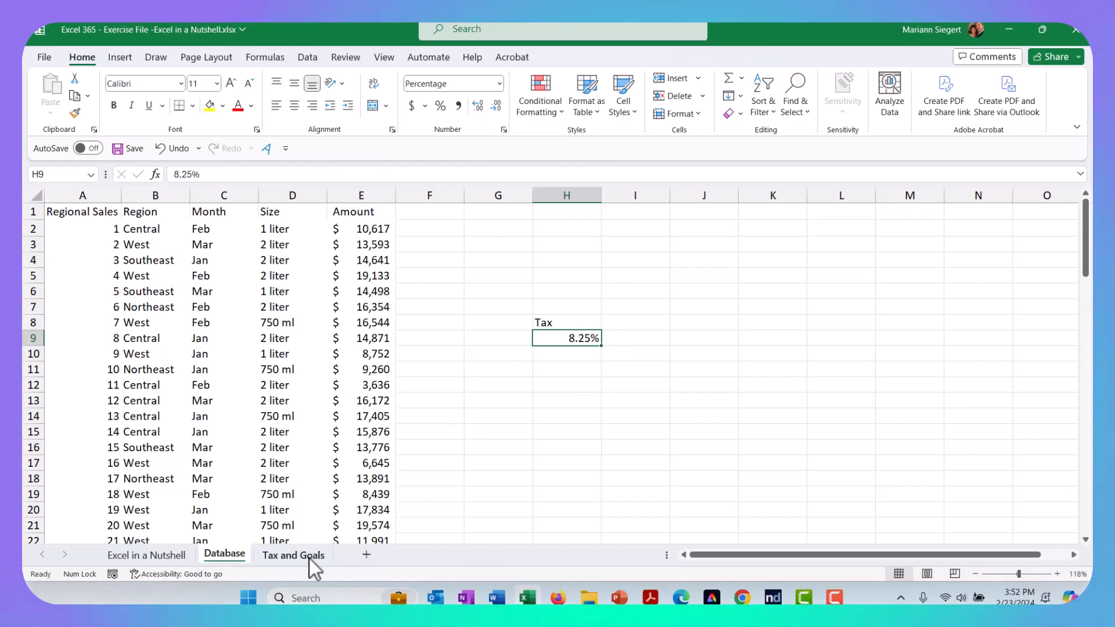
Enter the formula =C2*Database!H9 in cell D2 of Tax and Goals and check it.
click(294, 556)
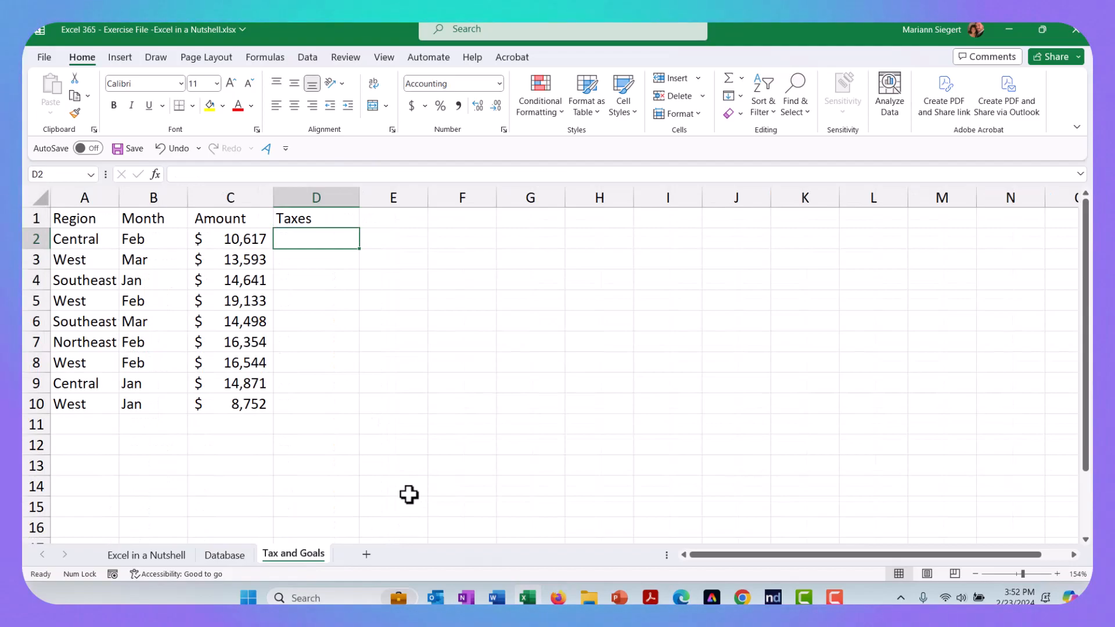
text(=)
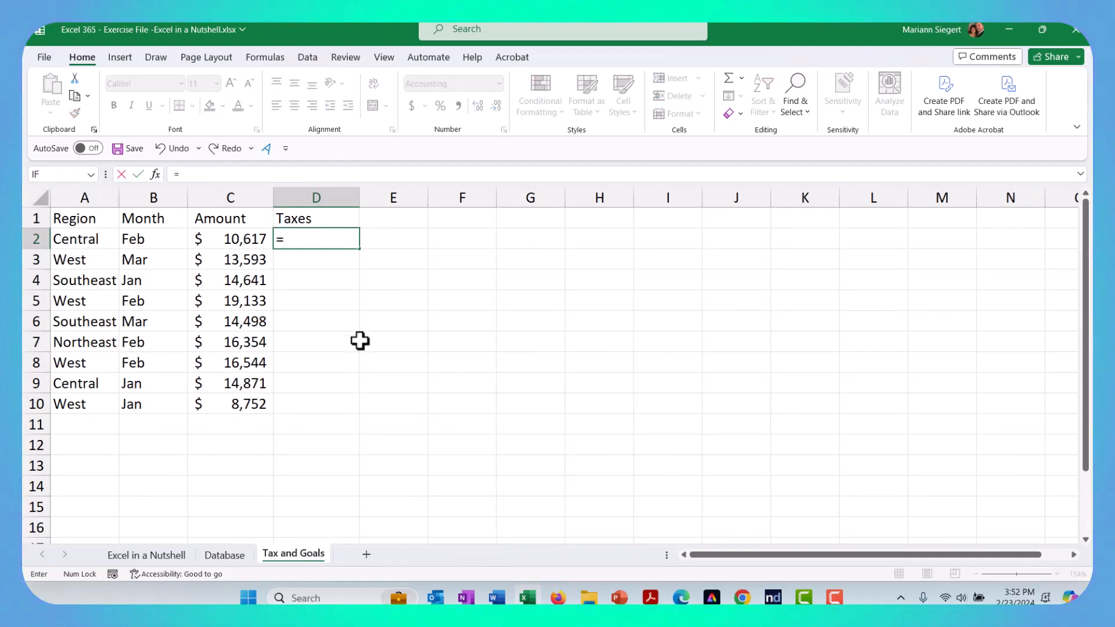
click(227, 240)
text(*)
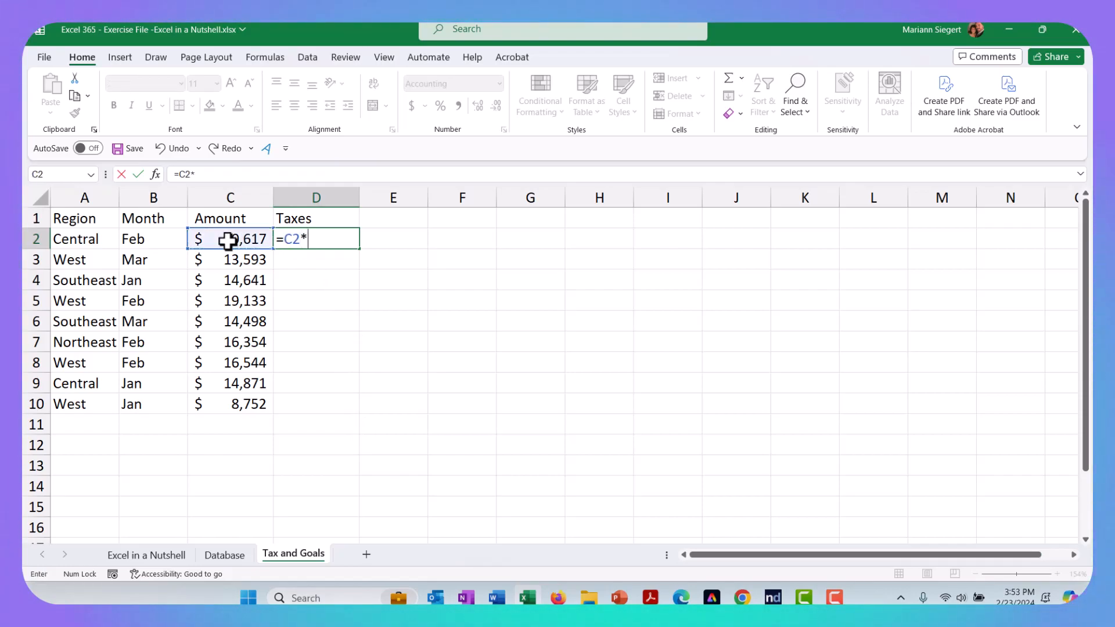
click(235, 556)
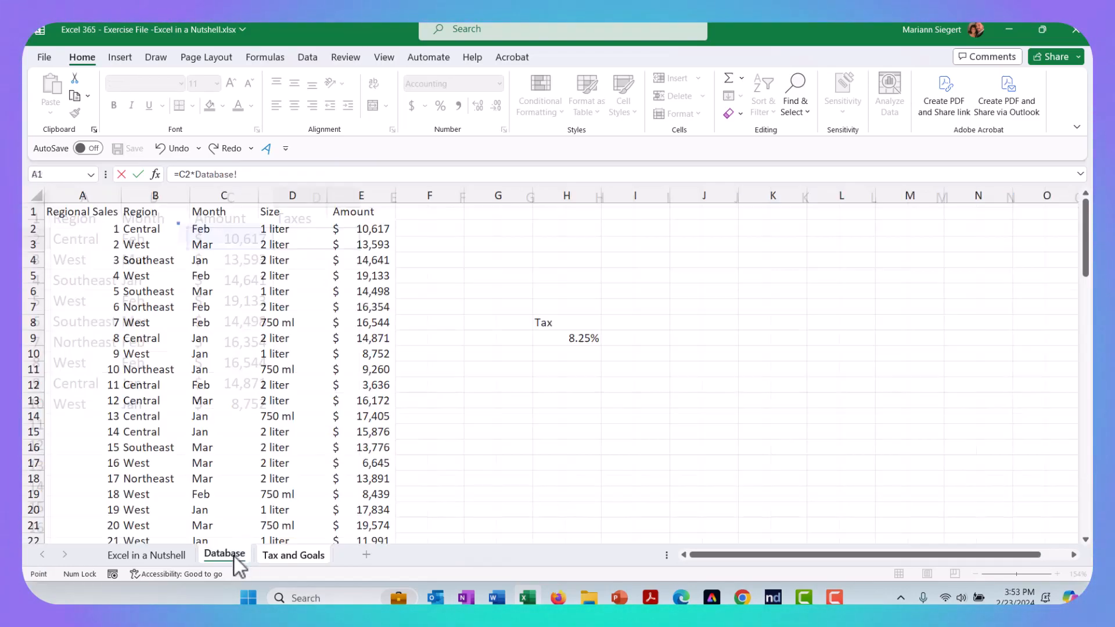
click(579, 339)
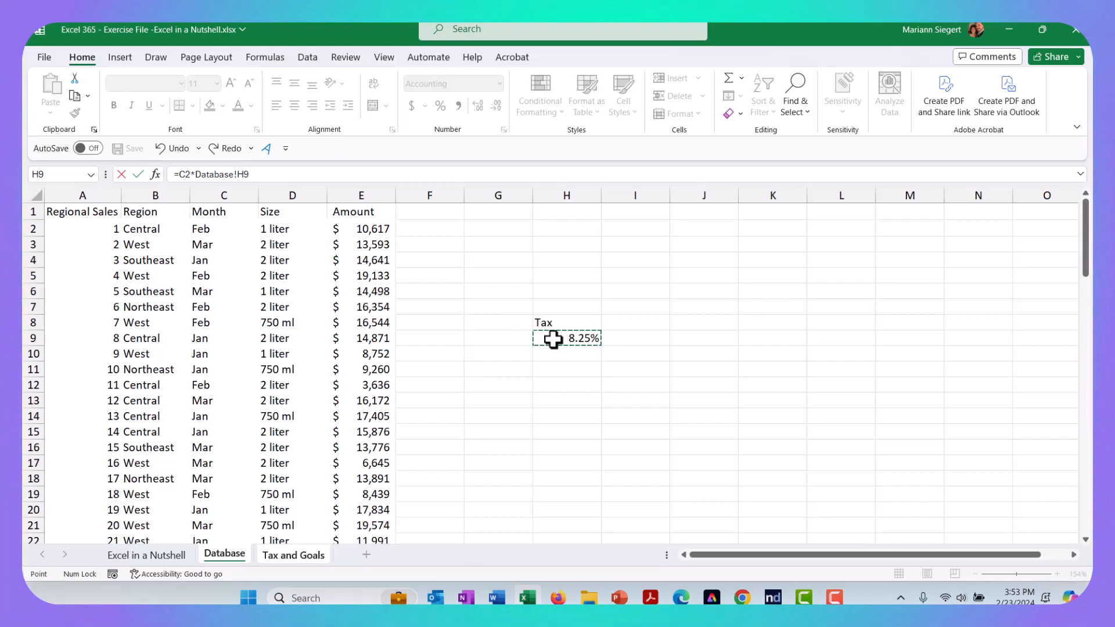
key(Return)
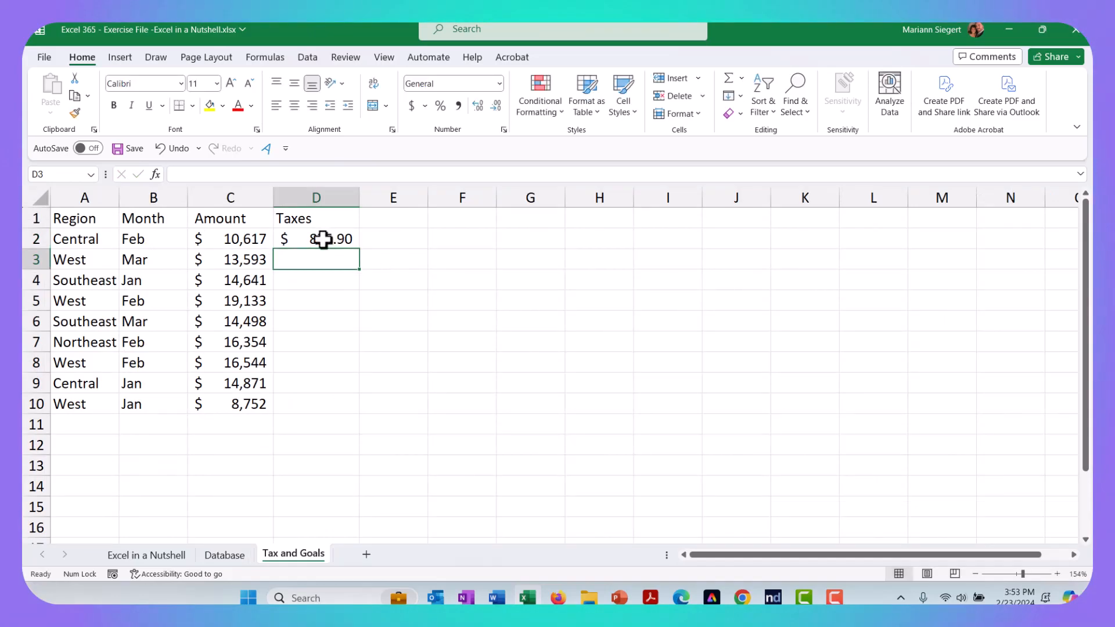
click(323, 240)
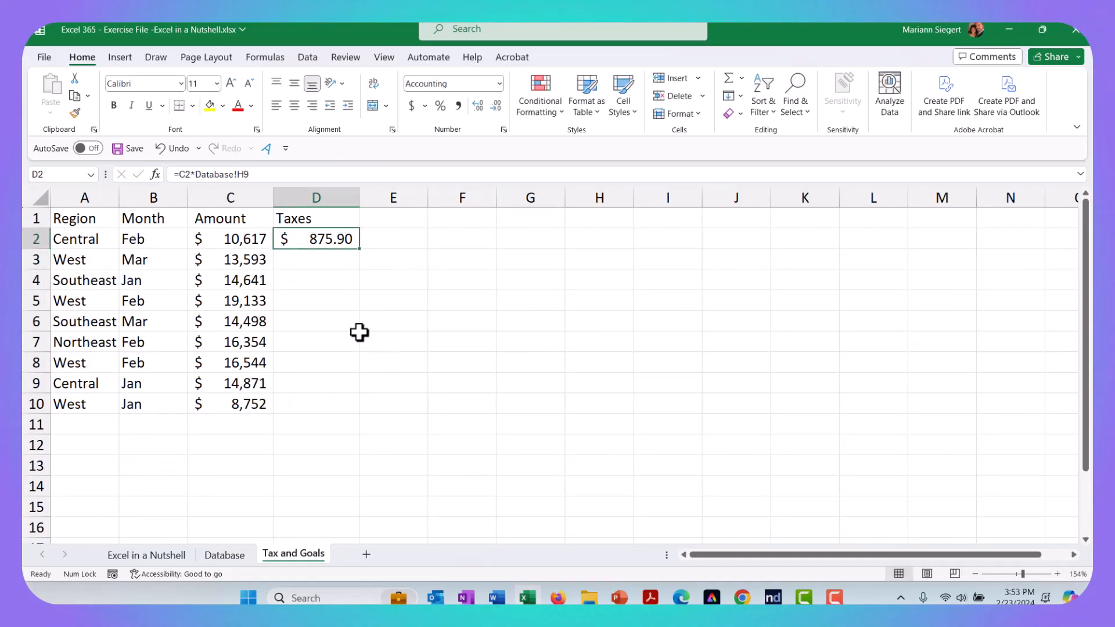
Try the formula =C2*8.25% in cell E2 as a check on the tax amount, then clear the cell.
click(390, 240)
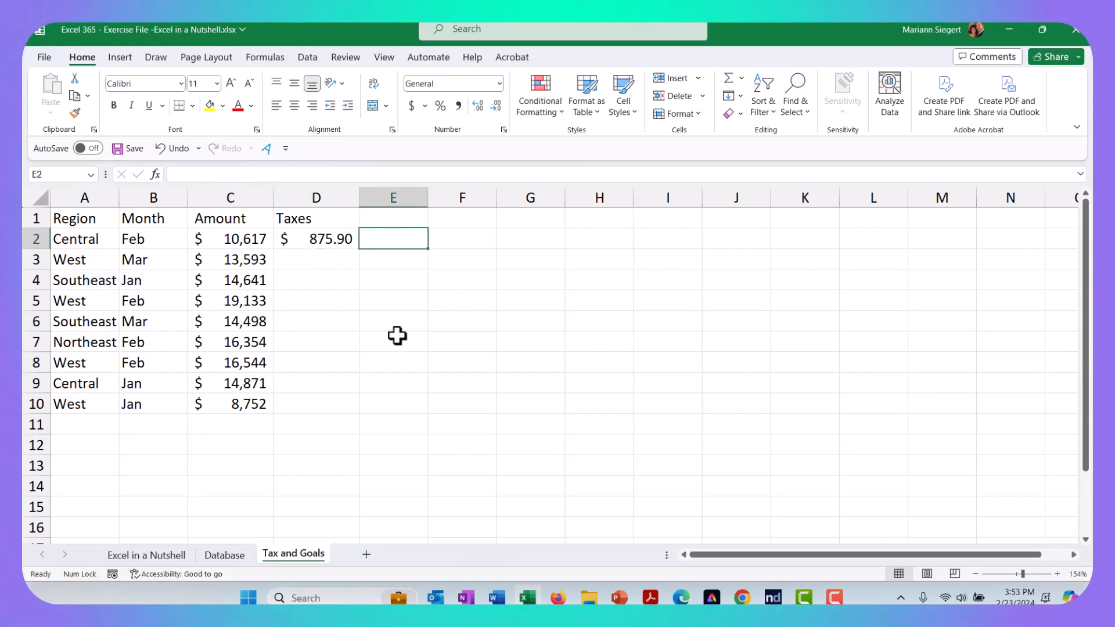
text(=)
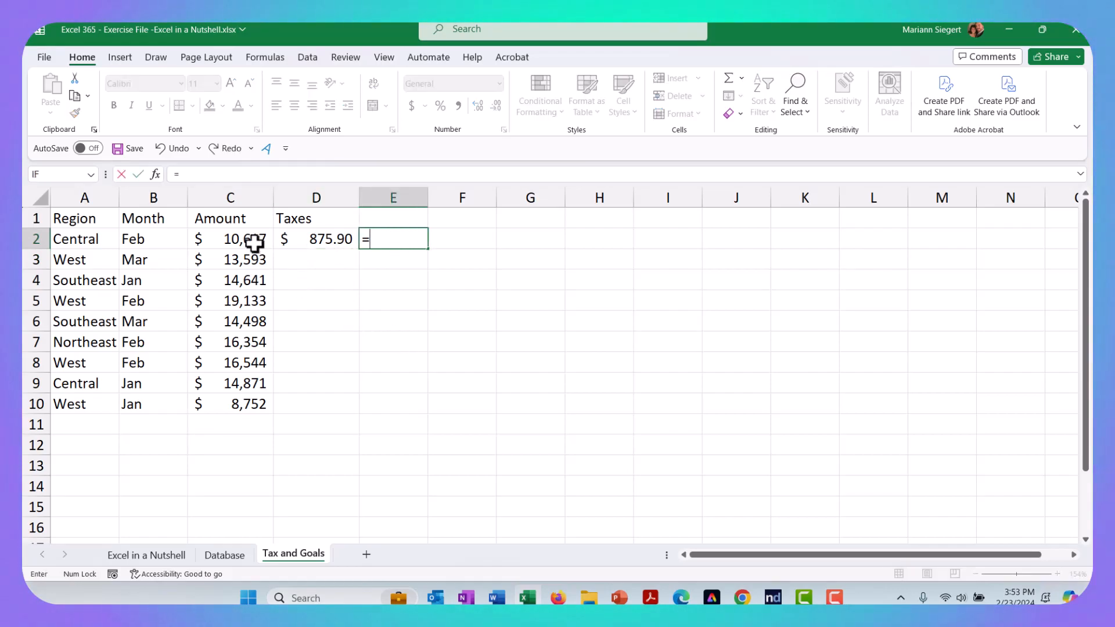
click(250, 243)
text(*)
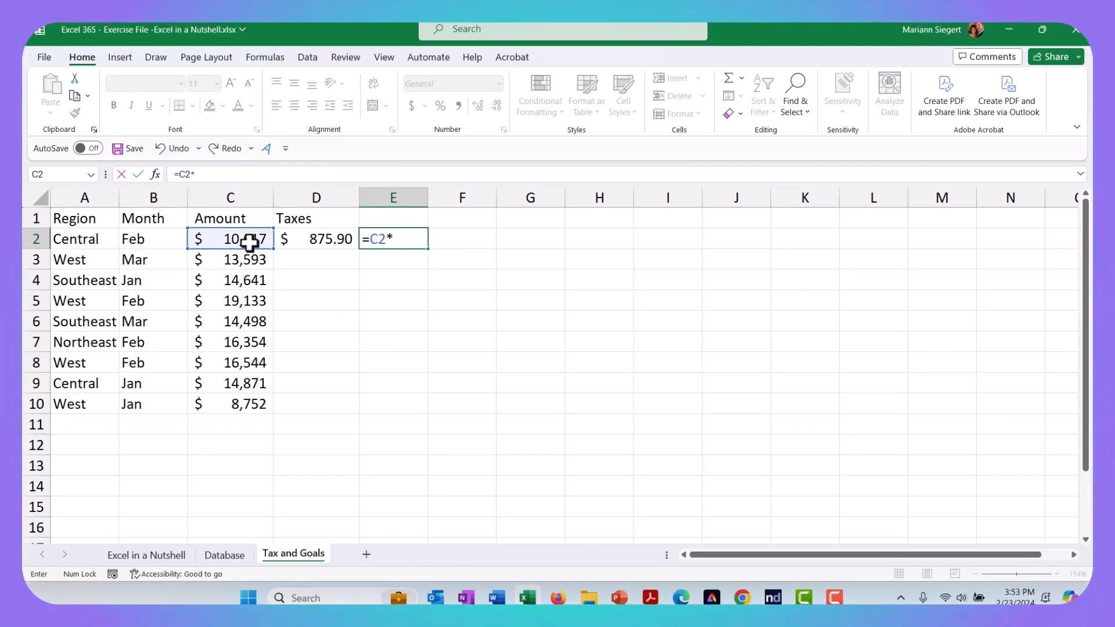
text(8.25%)
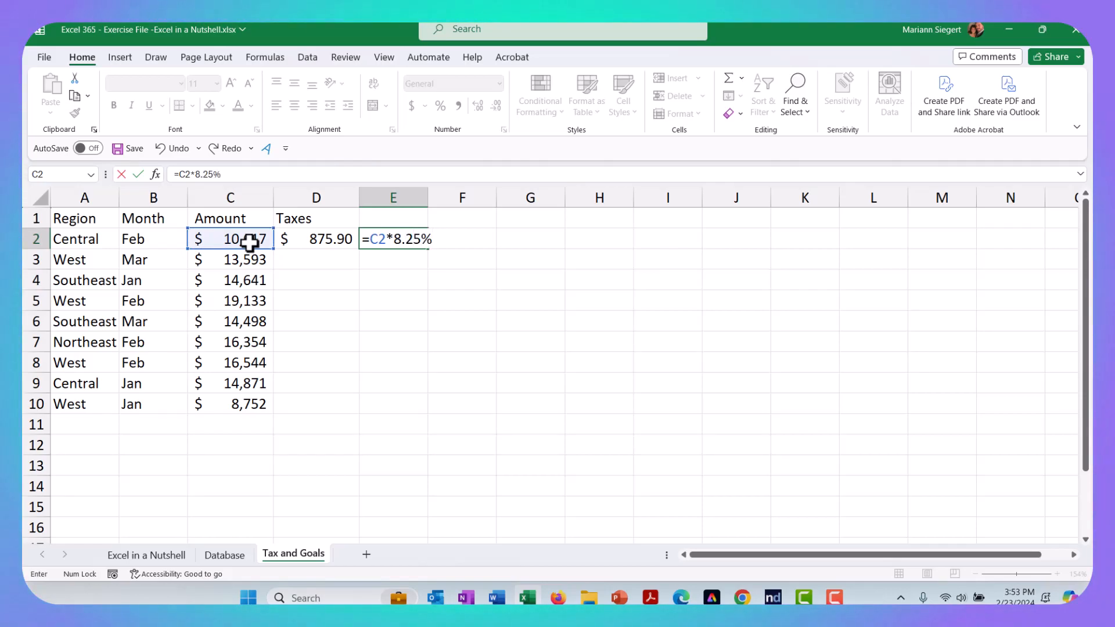
key(Return)
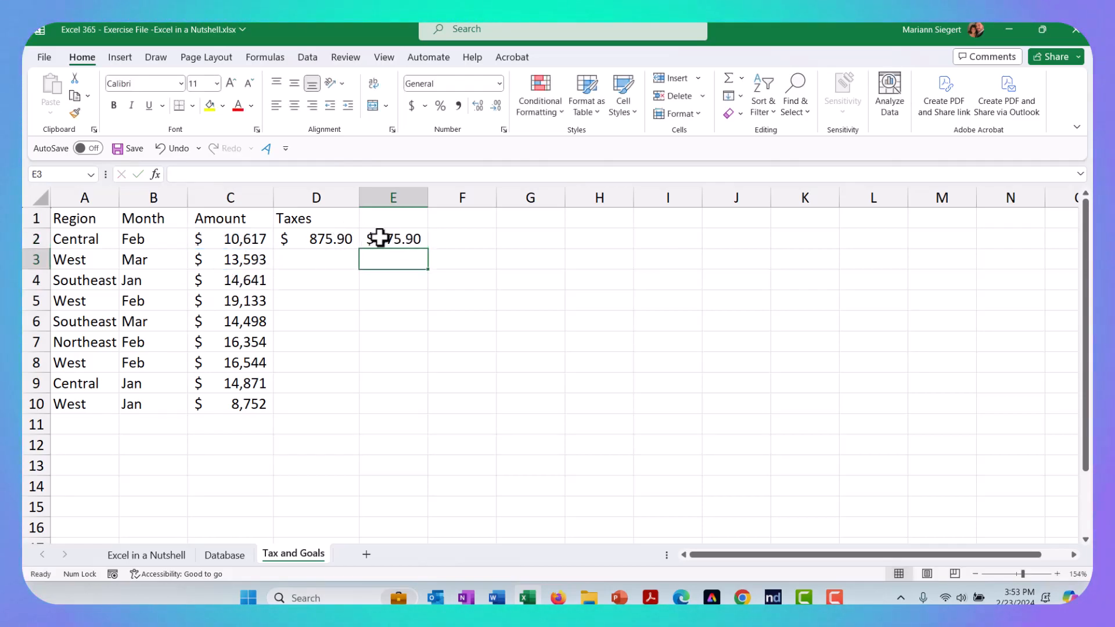
click(379, 237)
key(Delete)
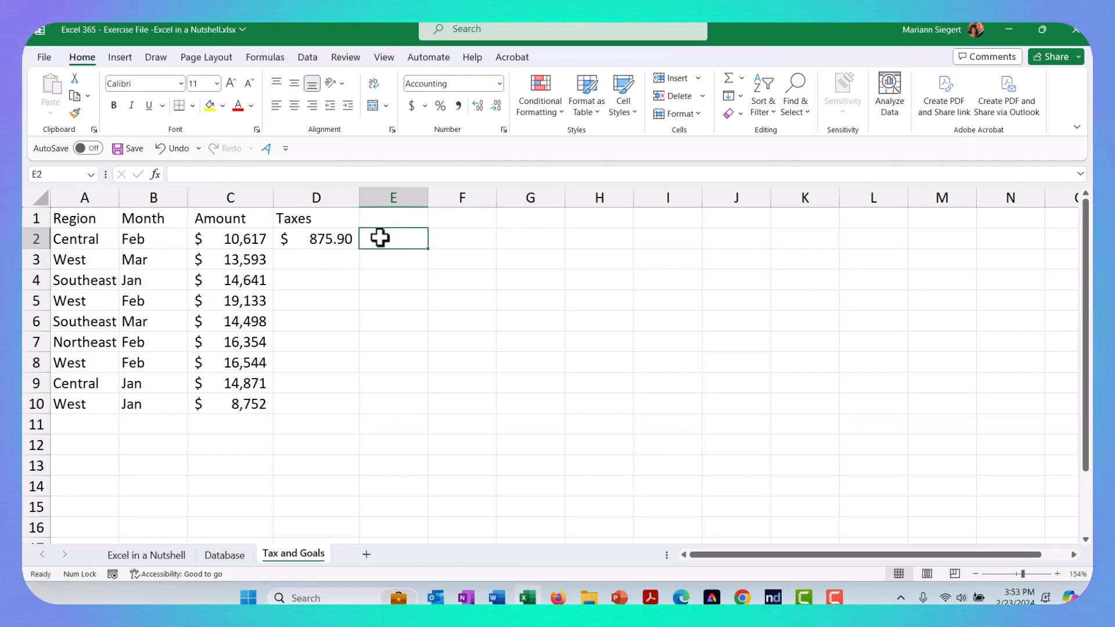
Fill the Taxes formula from D2 down through D10.
click(314, 242)
drag(359, 249, 351, 419)
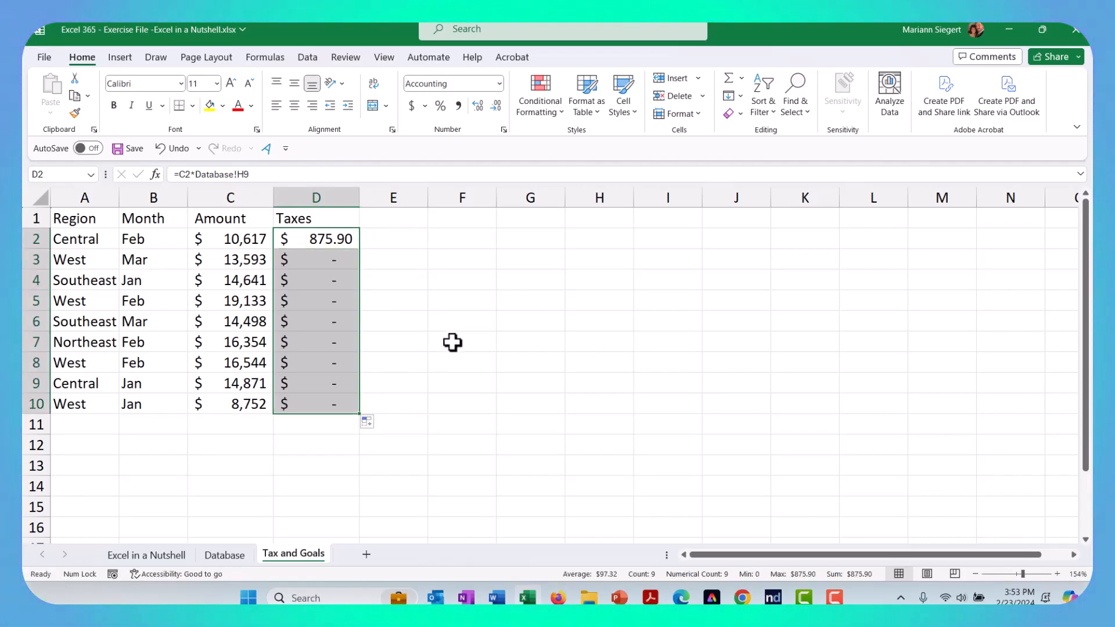
Compare the formulas in D2 and D3 and inspect cell H10 on the Database sheet, then return to Tax and Goals.
click(314, 242)
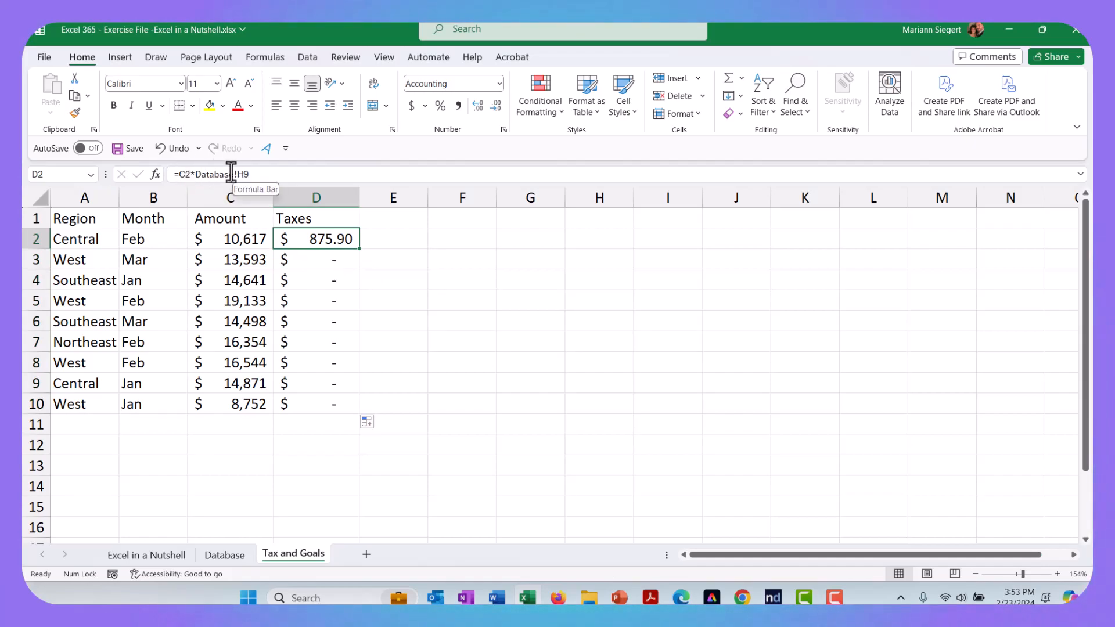
click(314, 262)
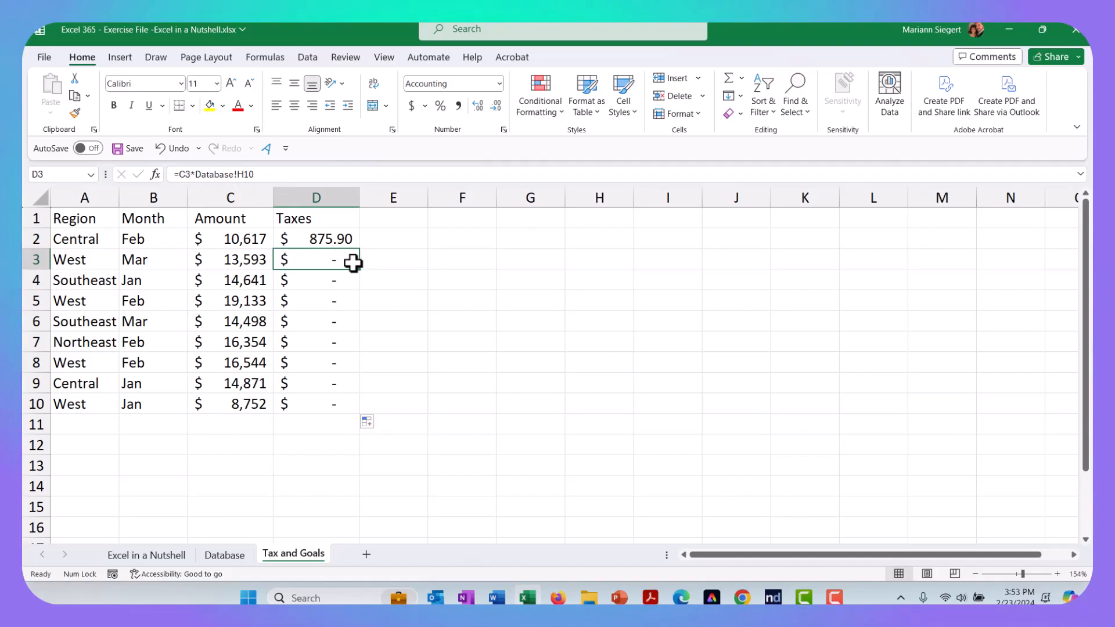
click(323, 236)
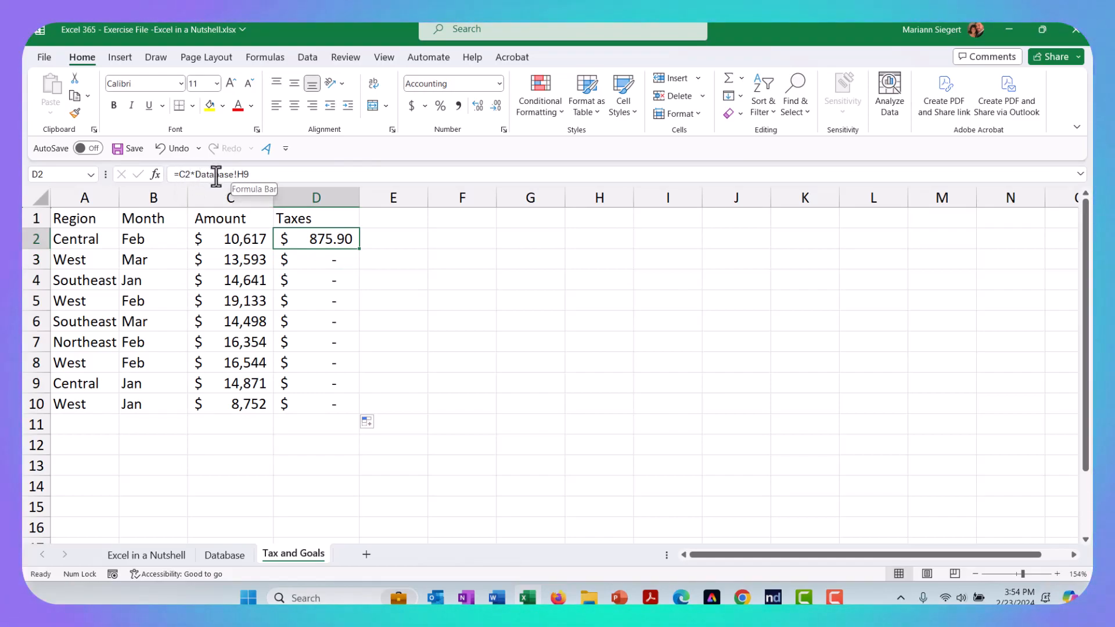
click(303, 257)
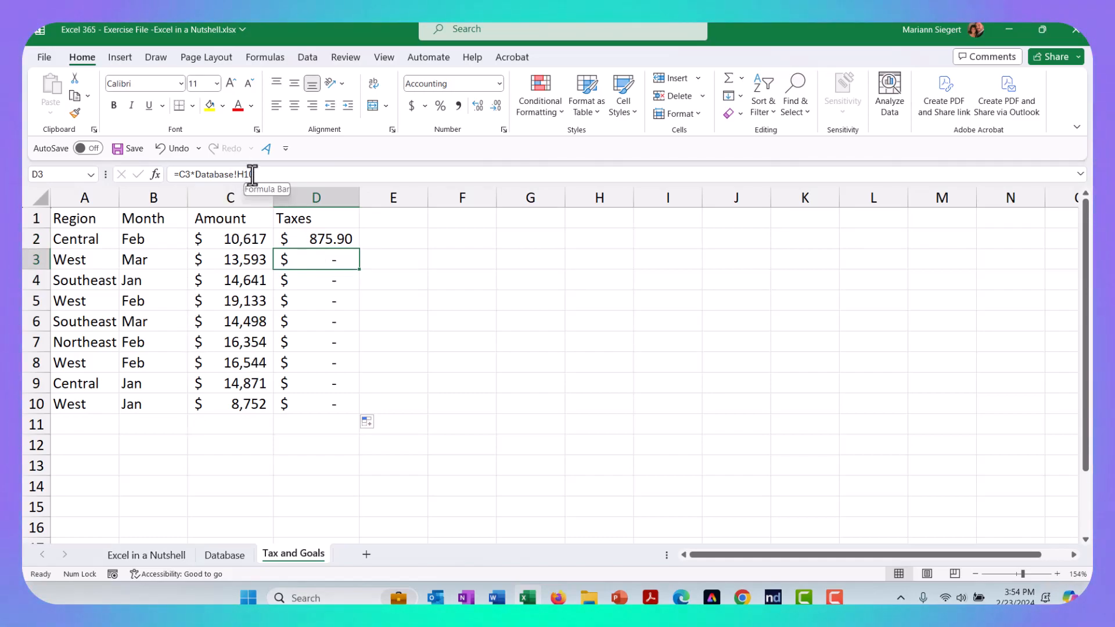
click(225, 554)
click(557, 352)
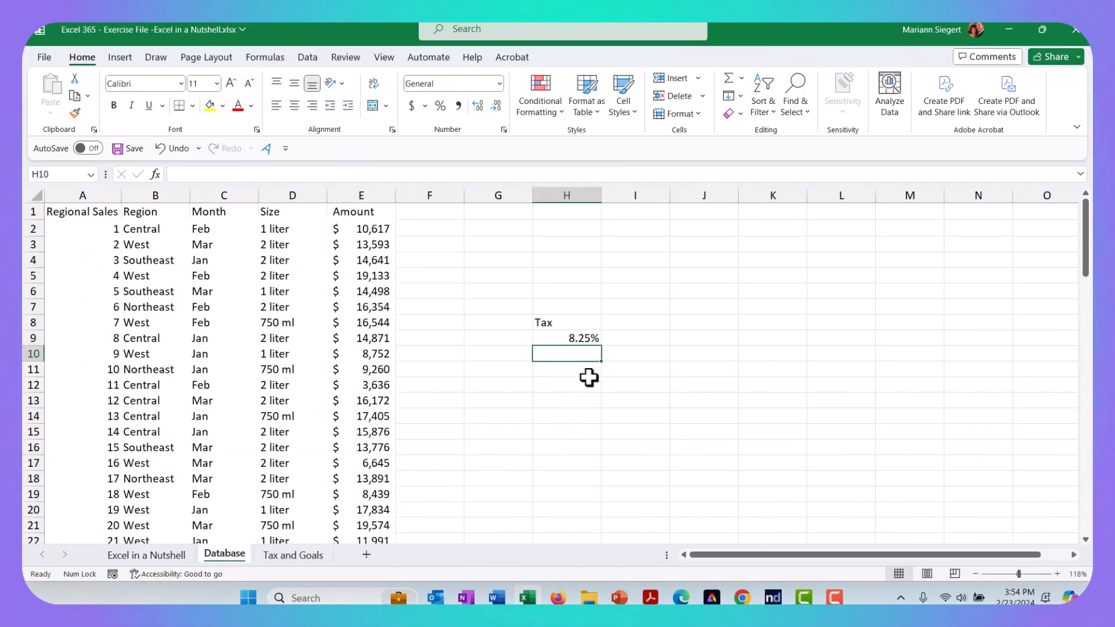
click(311, 554)
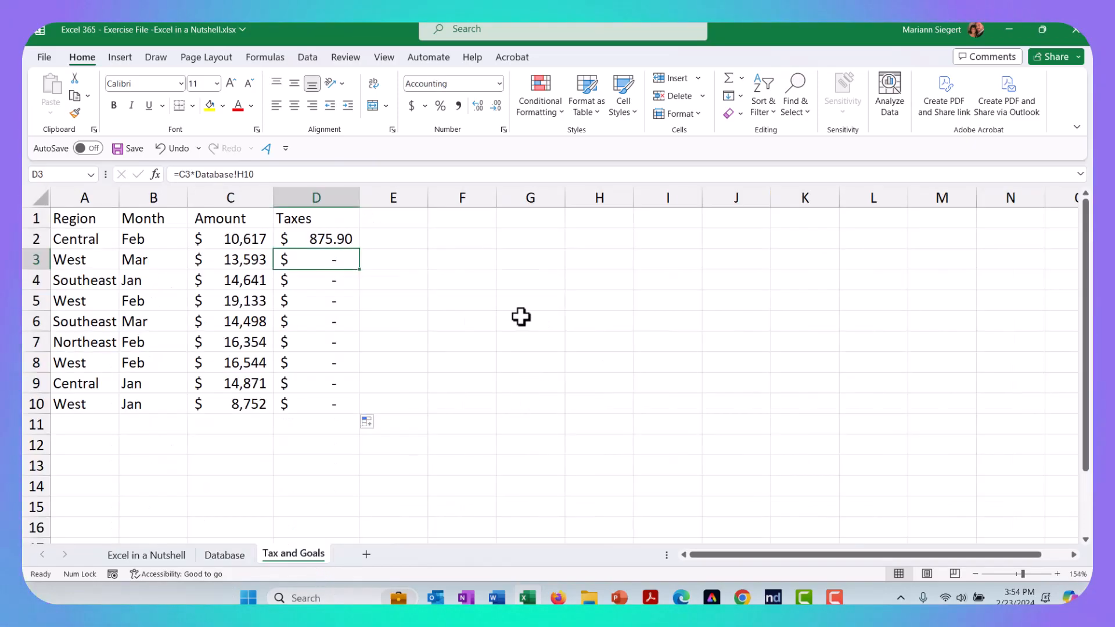
Examine the formulas in D2, C3 and D3 again to compare how their cell references shift between rows.
click(330, 240)
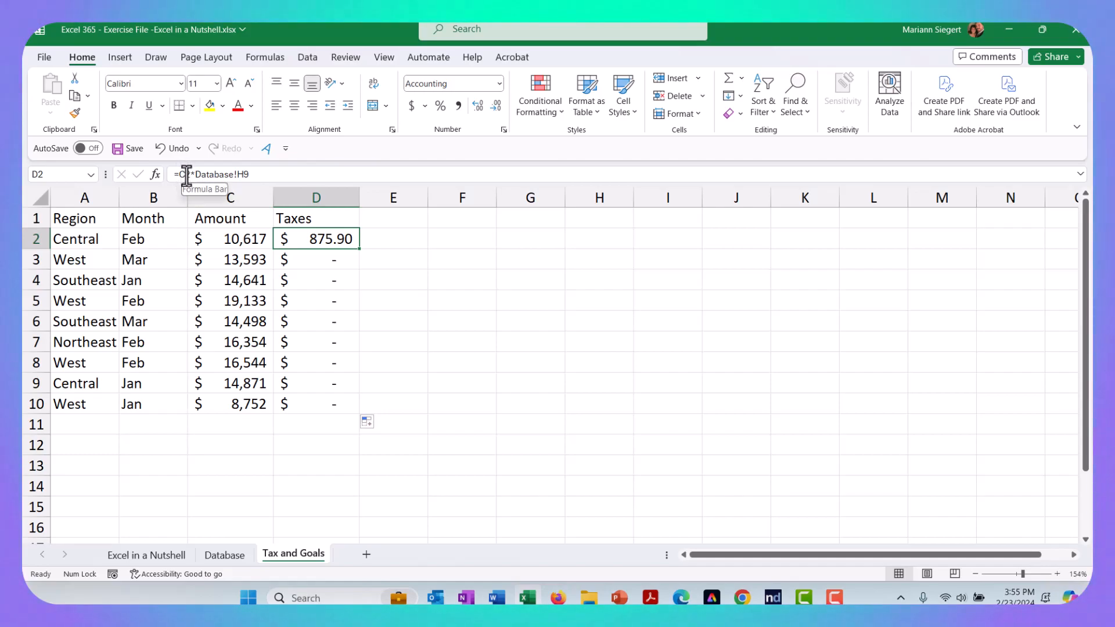
click(239, 259)
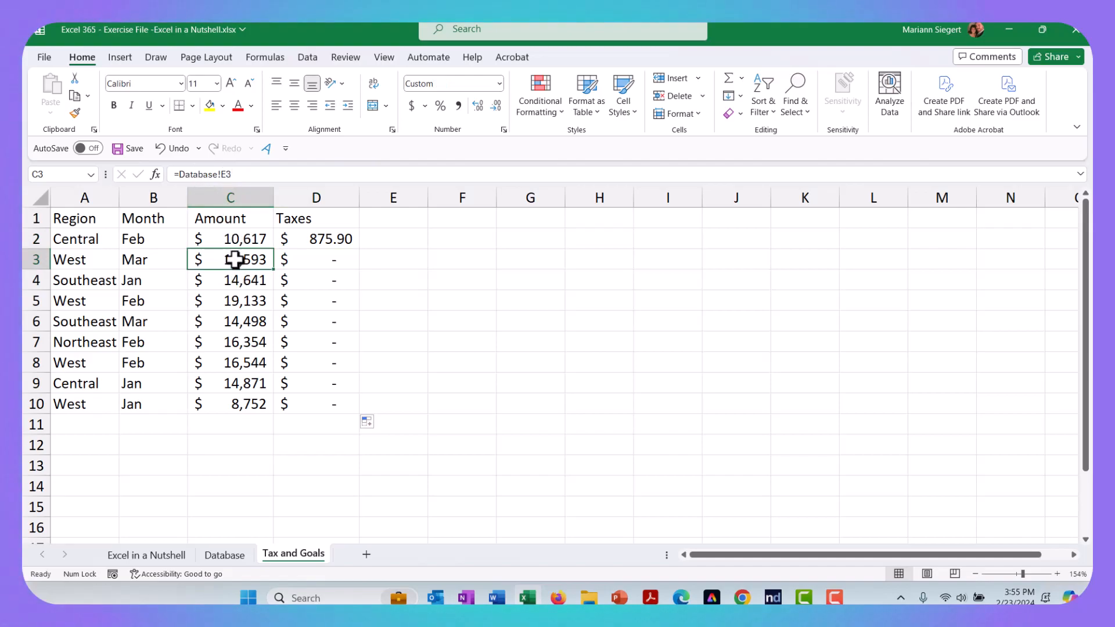
click(296, 240)
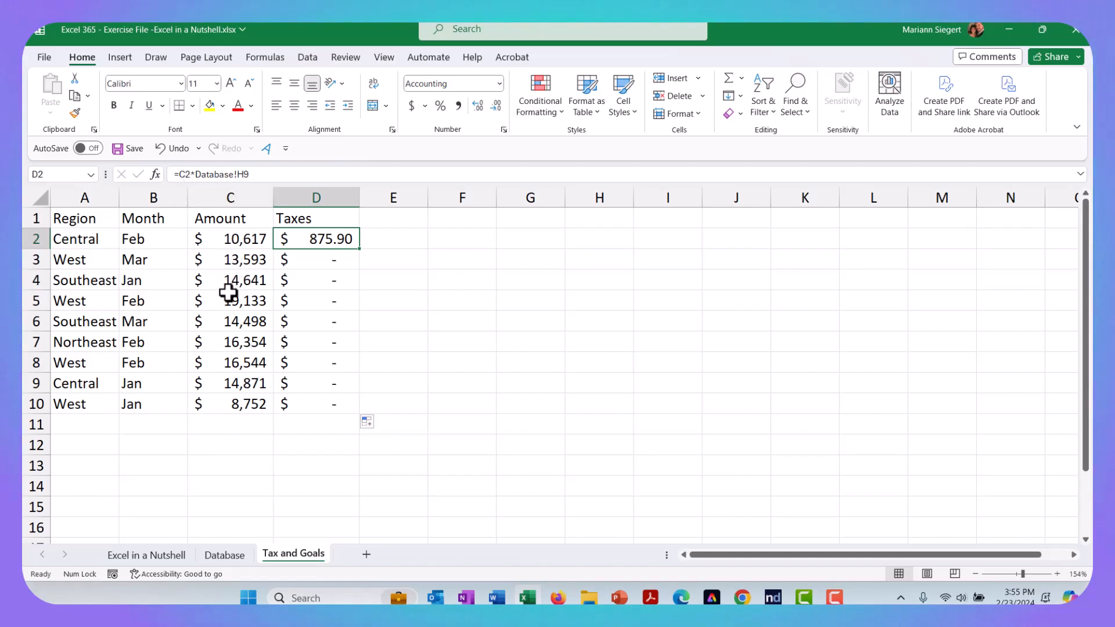
click(314, 257)
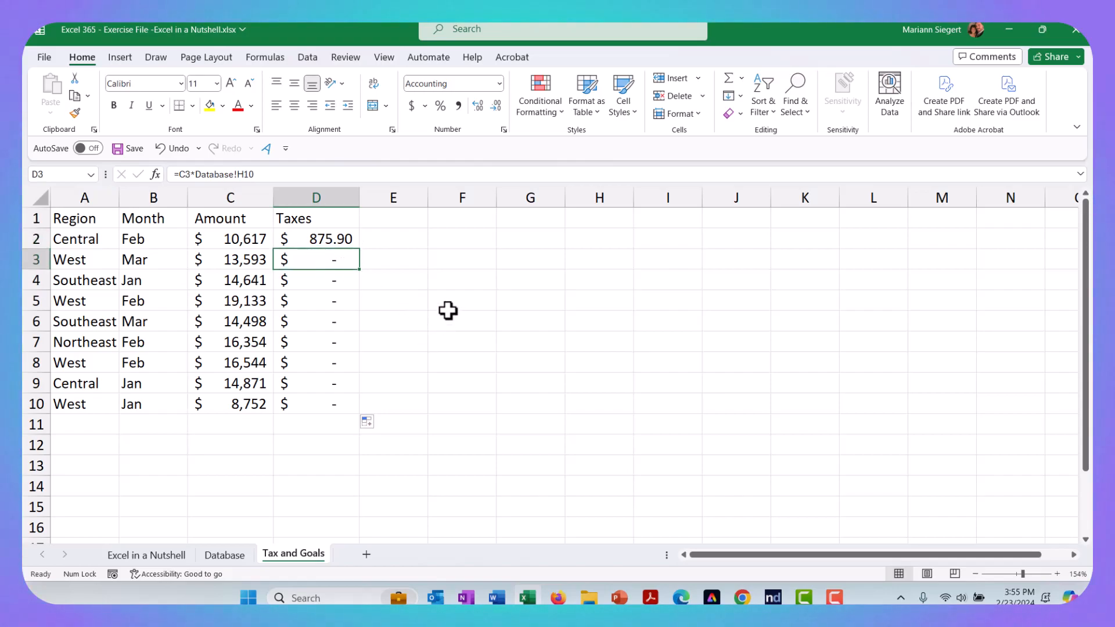
click(323, 239)
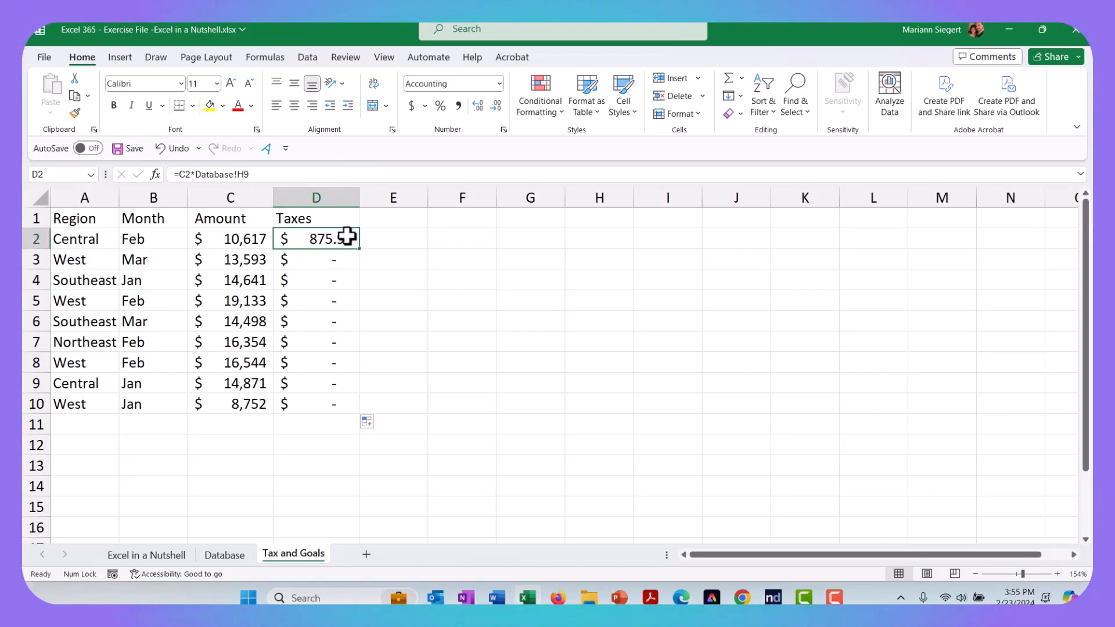
drag(250, 175, 233, 174)
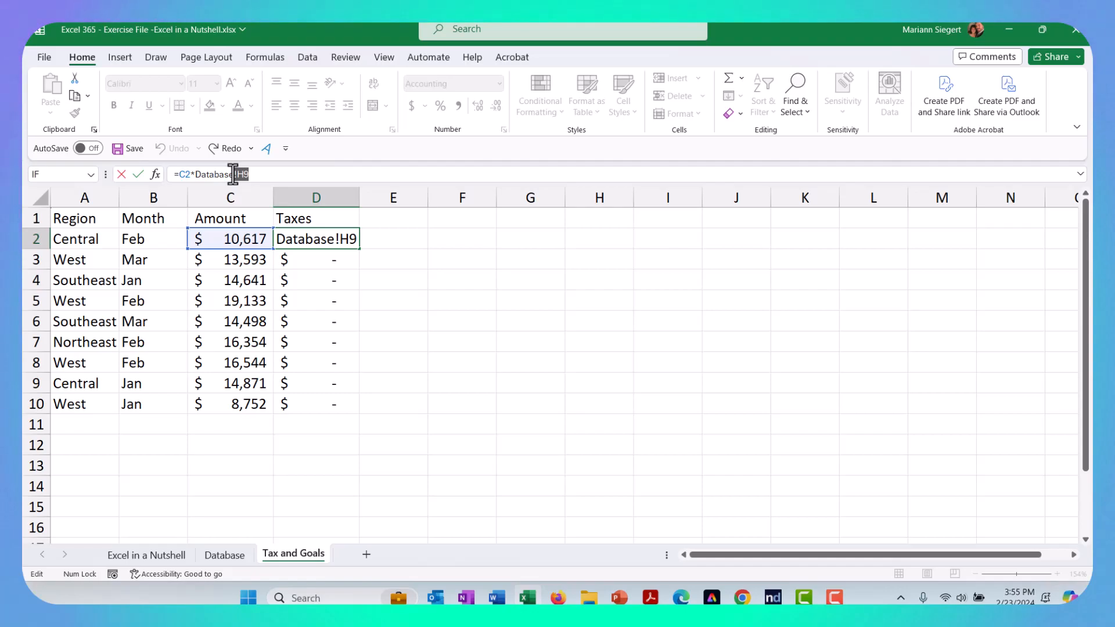
key(F5)
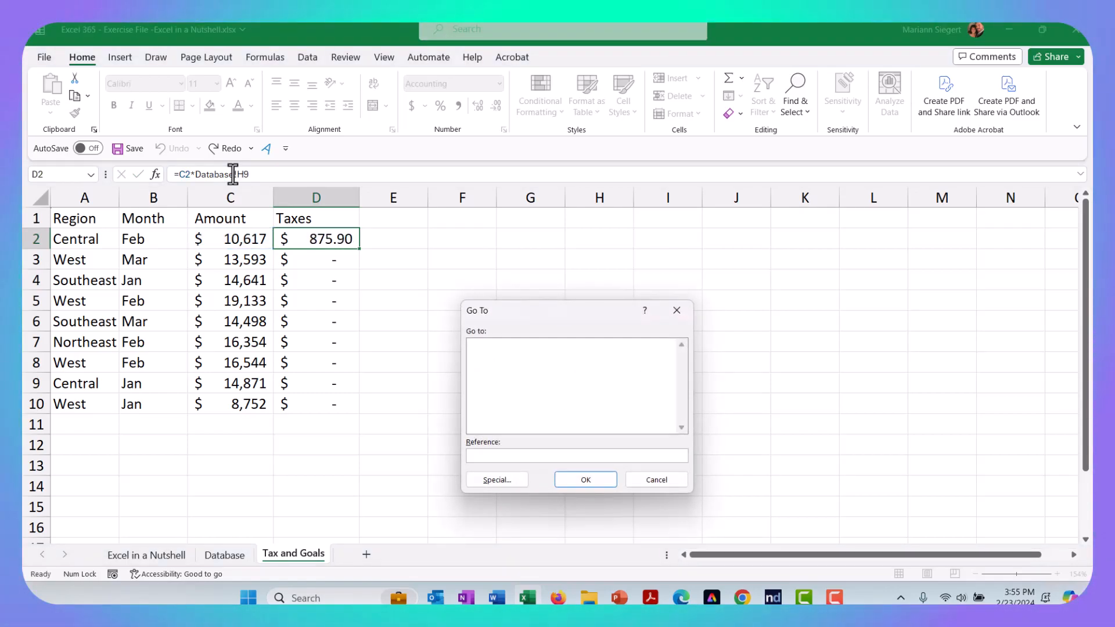
key(Escape)
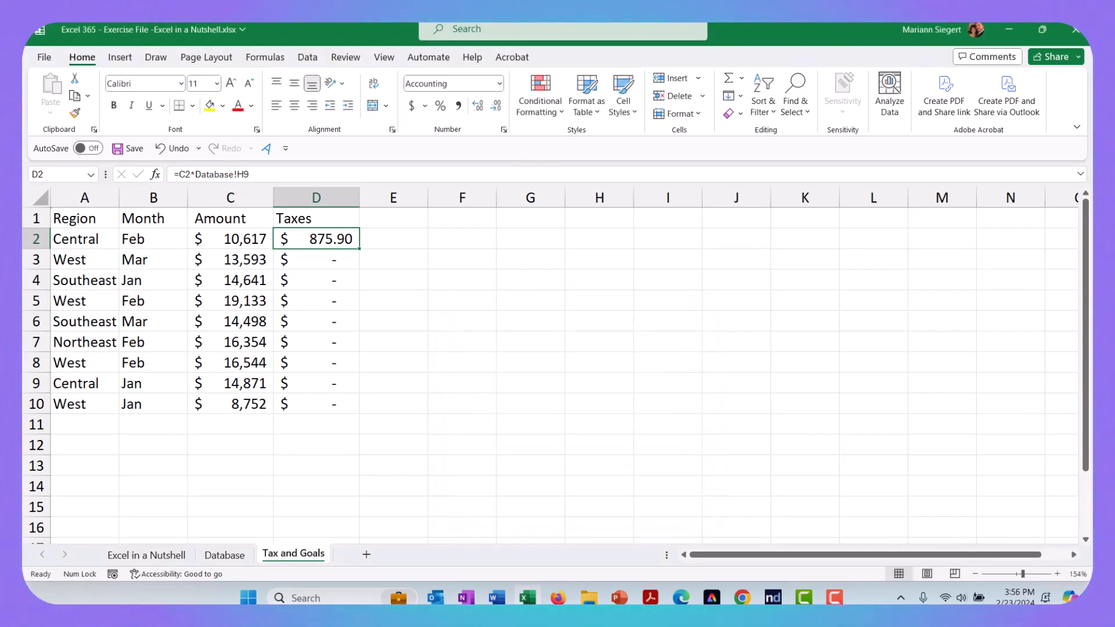
Refill the D2 formula down the Taxes column and select D2:D10.
double_click(360, 249)
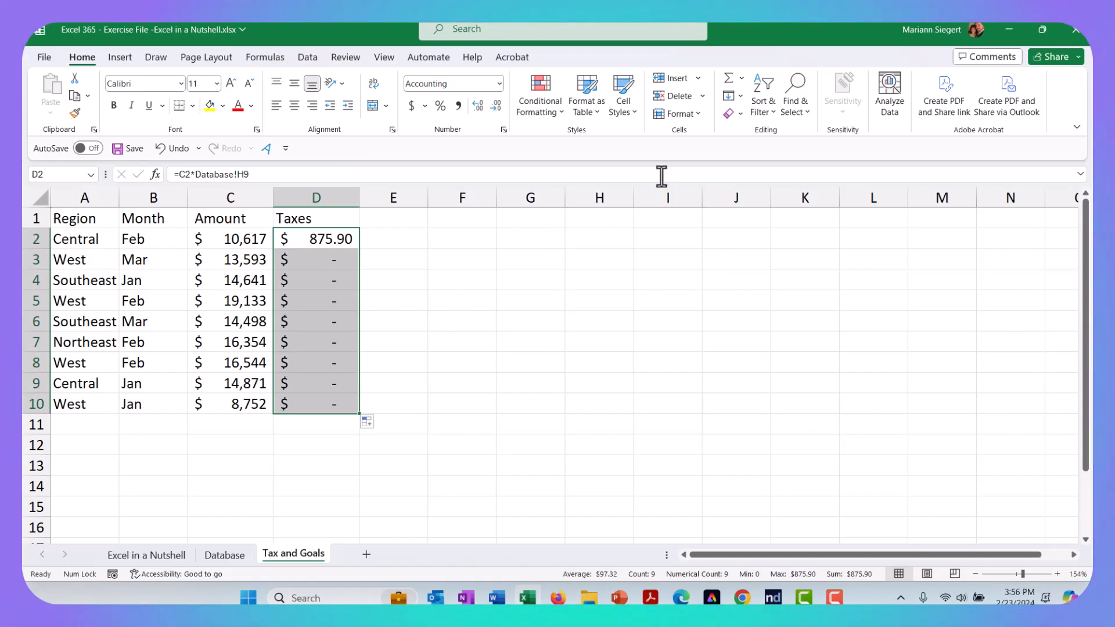
click(324, 239)
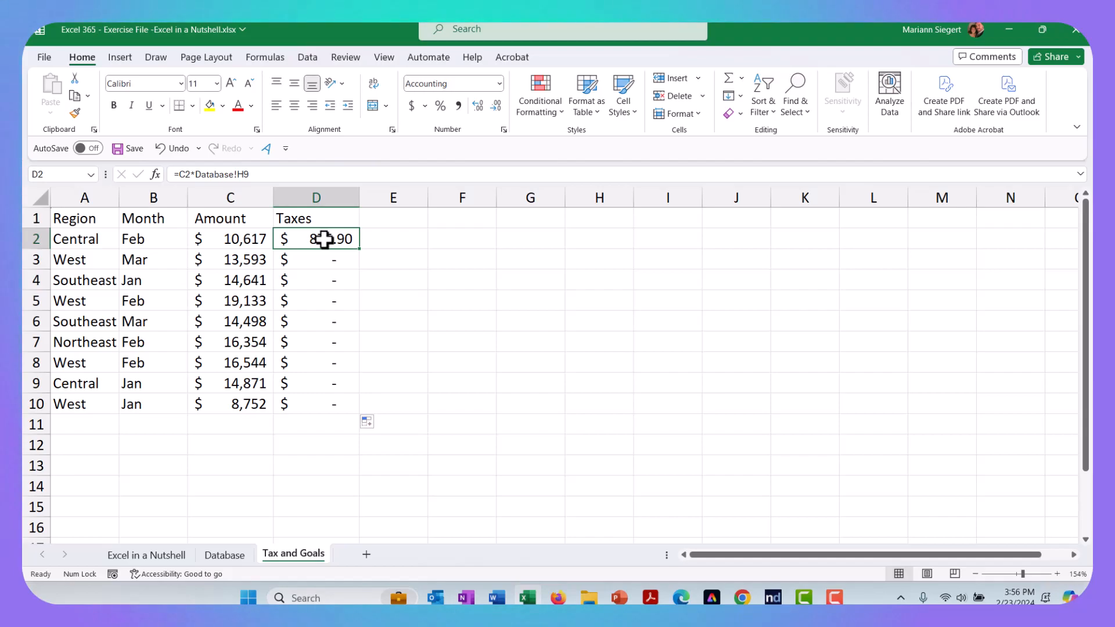
key(ctrl+shift+Down)
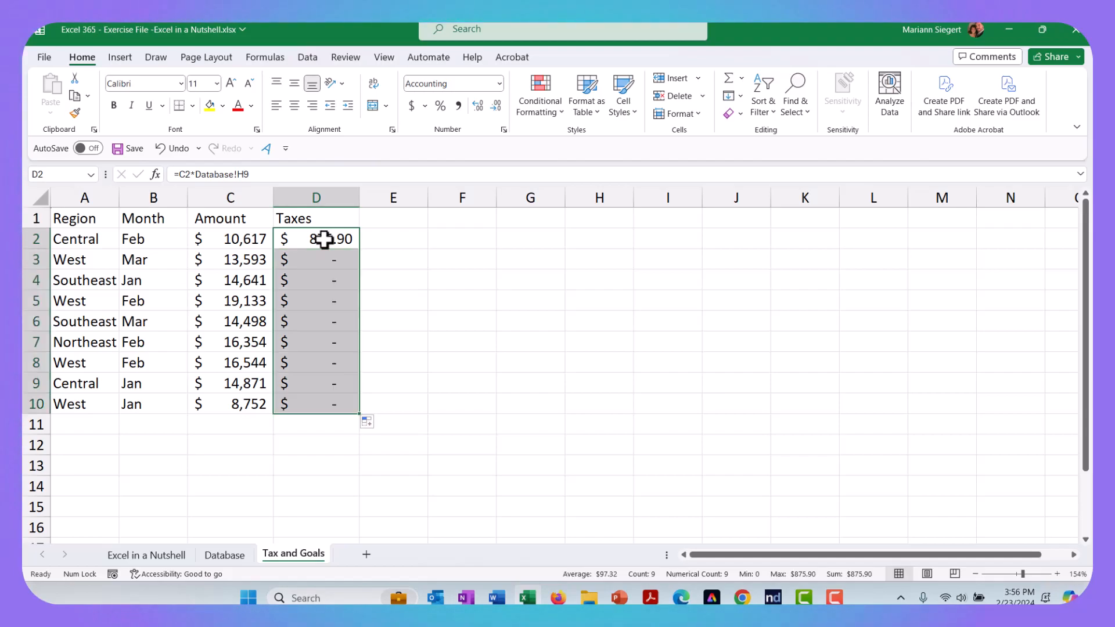
Try making the tax rate reference in D2 absolute as Database!$H$9, then cancel the edit.
click(324, 239)
drag(255, 174, 235, 175)
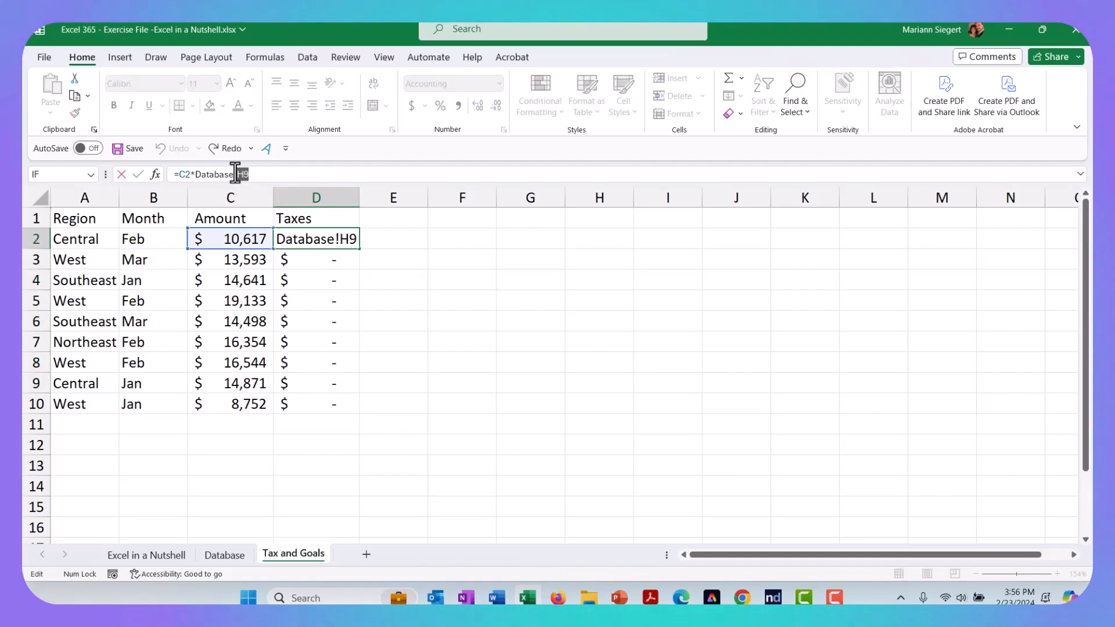
key(F4)
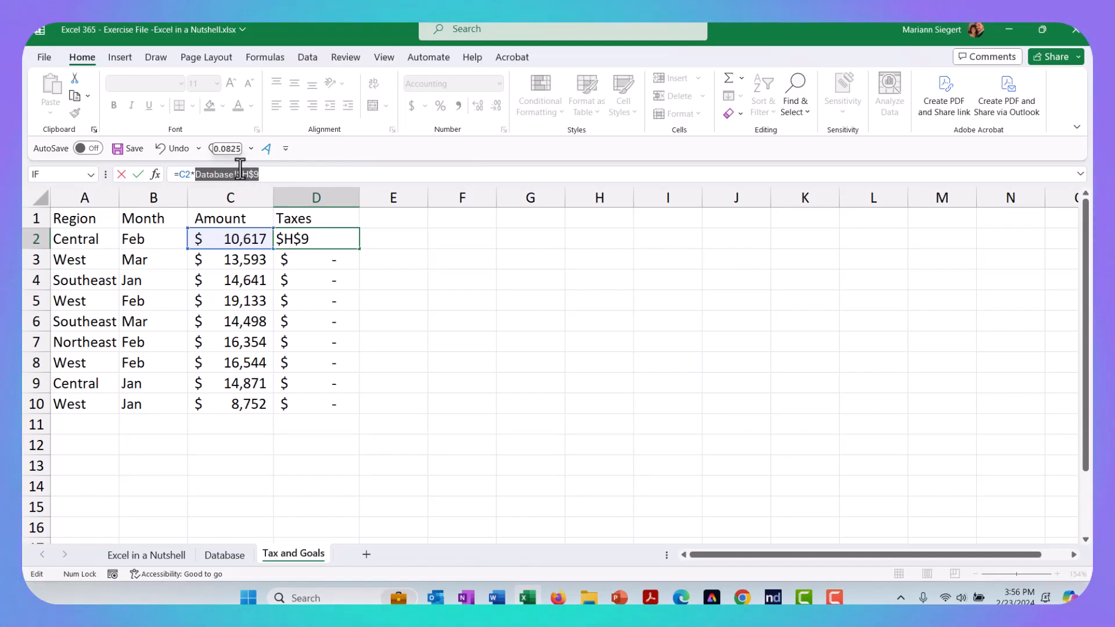
drag(255, 174, 266, 174)
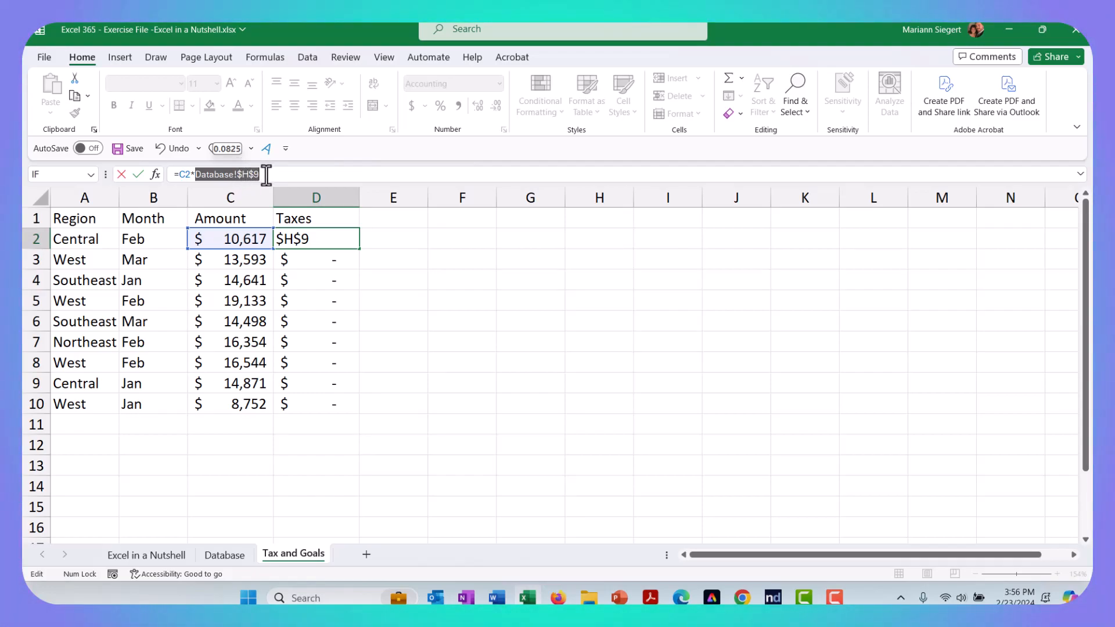
key(Escape)
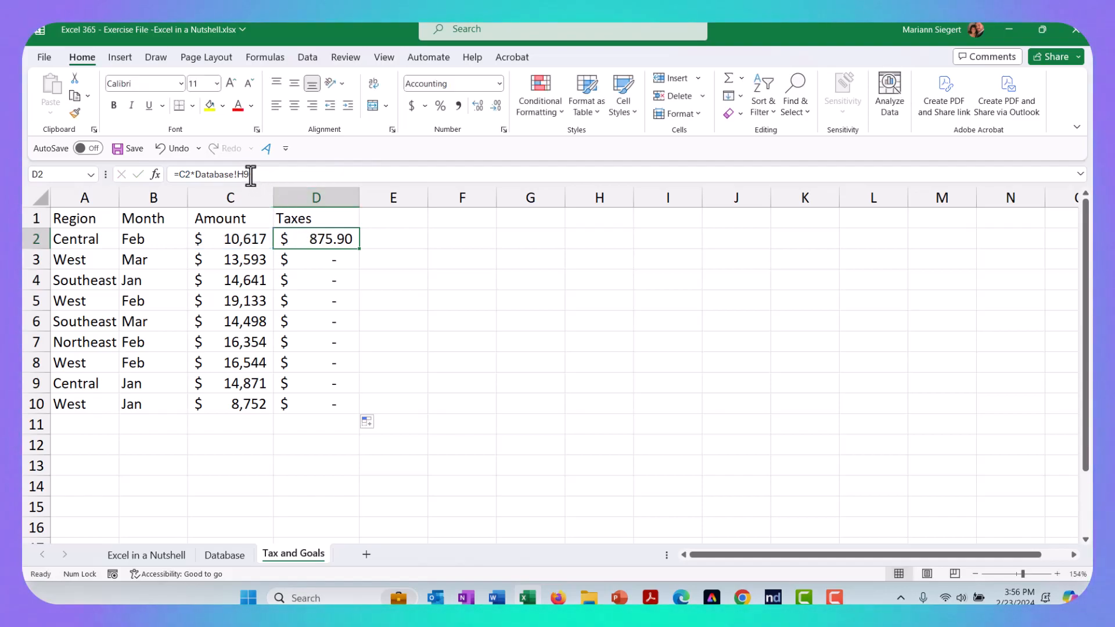
Try adding the dollar signs manually to make D2's reference $H$9, then restore it to H9.
click(251, 174)
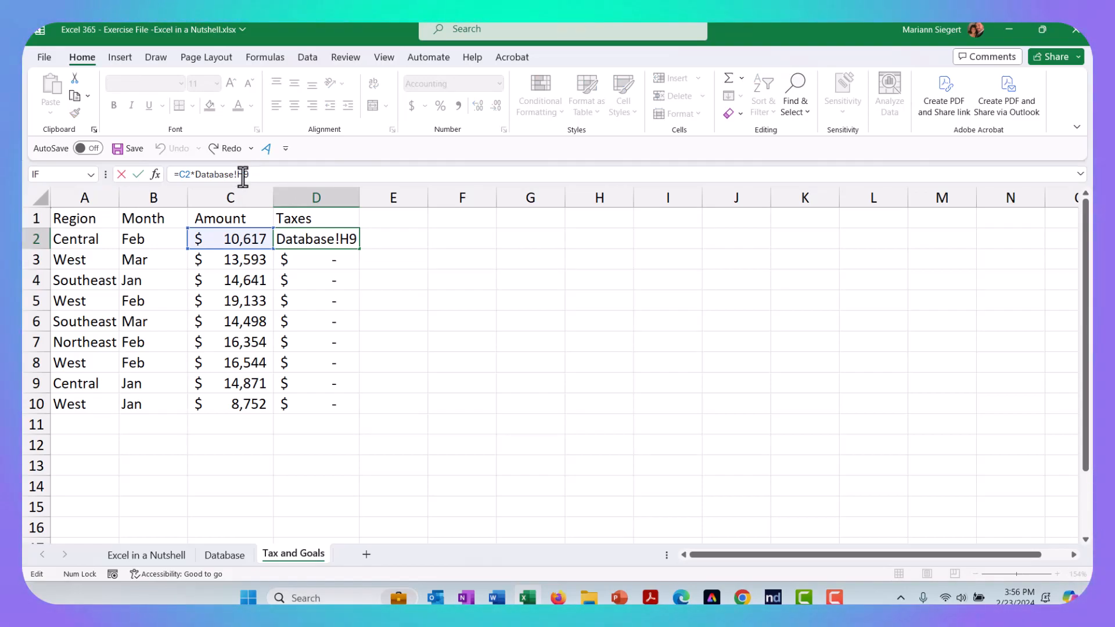
click(243, 174)
text($)
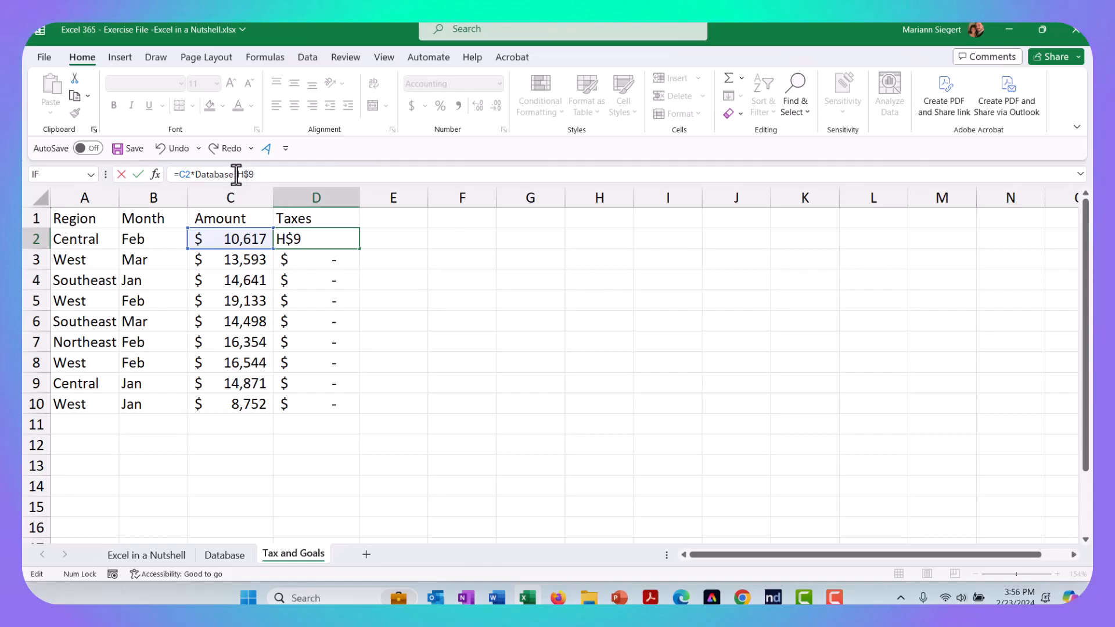
click(237, 174)
text($)
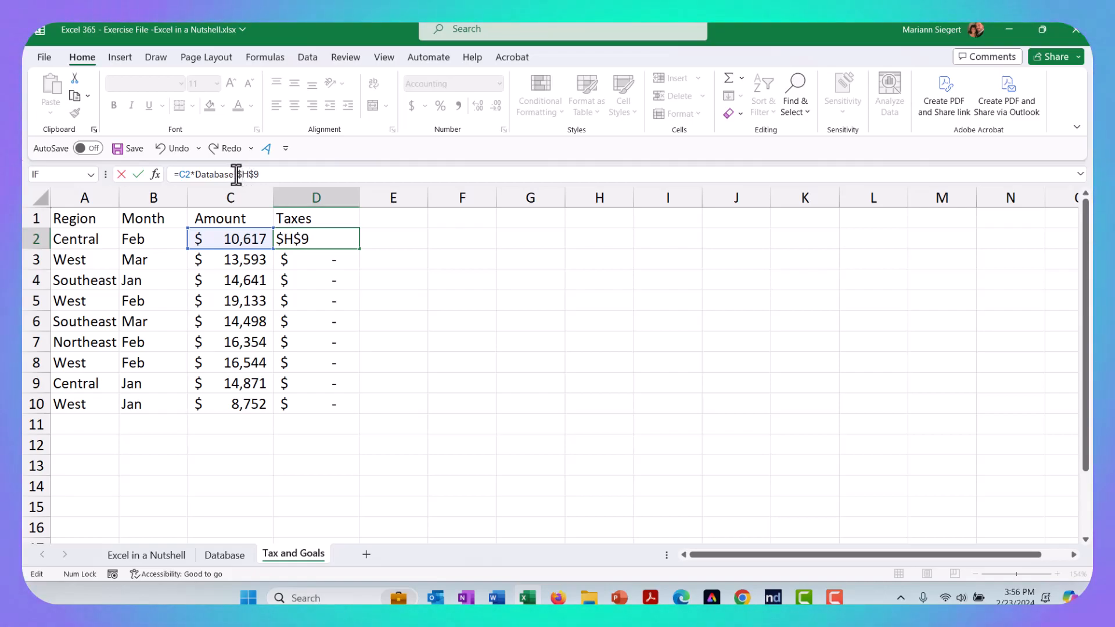
double_click(272, 173)
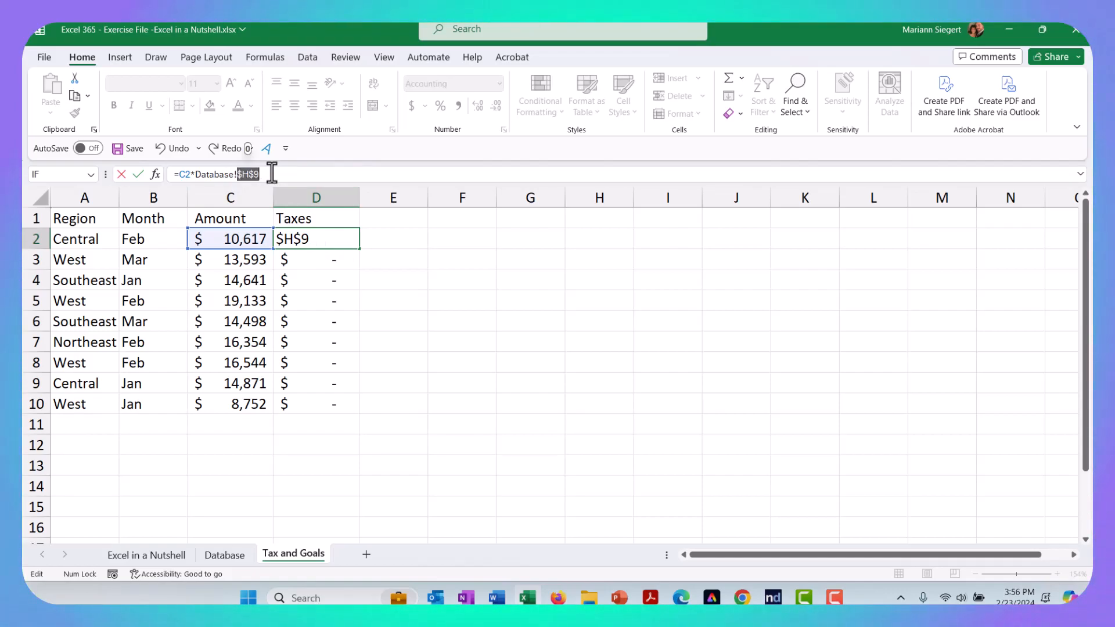
text(H9)
key(ctrl+Return)
drag(257, 174, 233, 174)
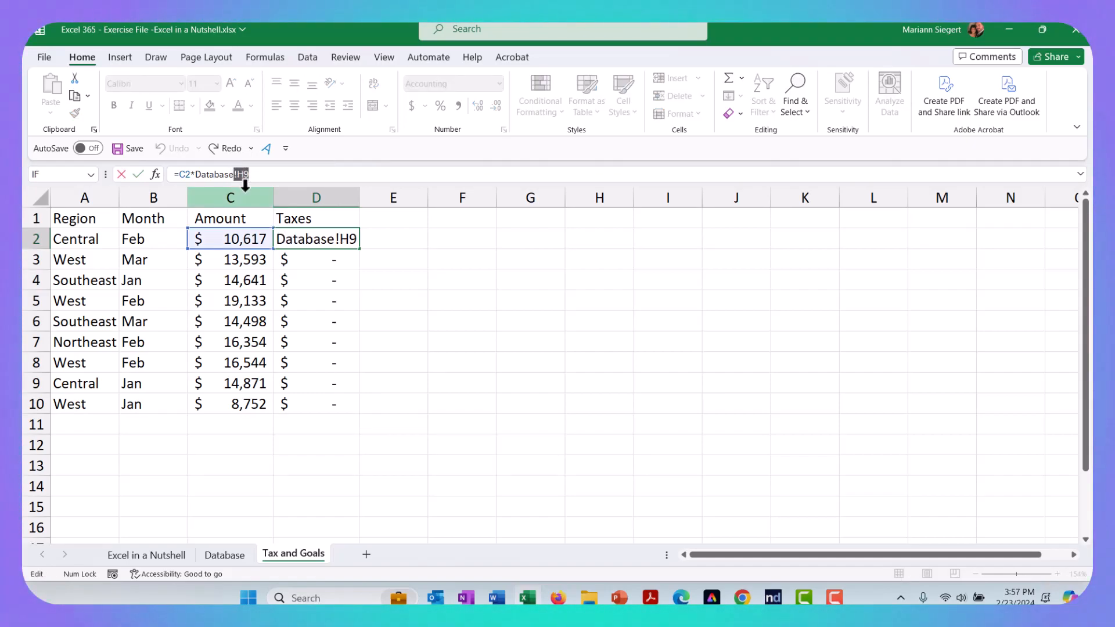
key(F5)
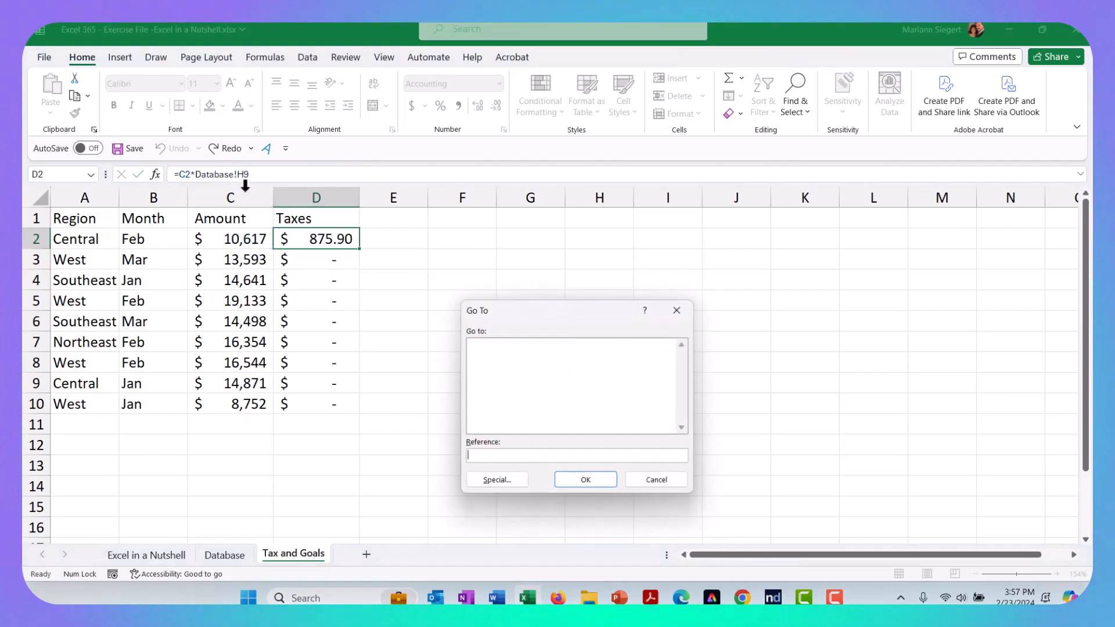
click(674, 311)
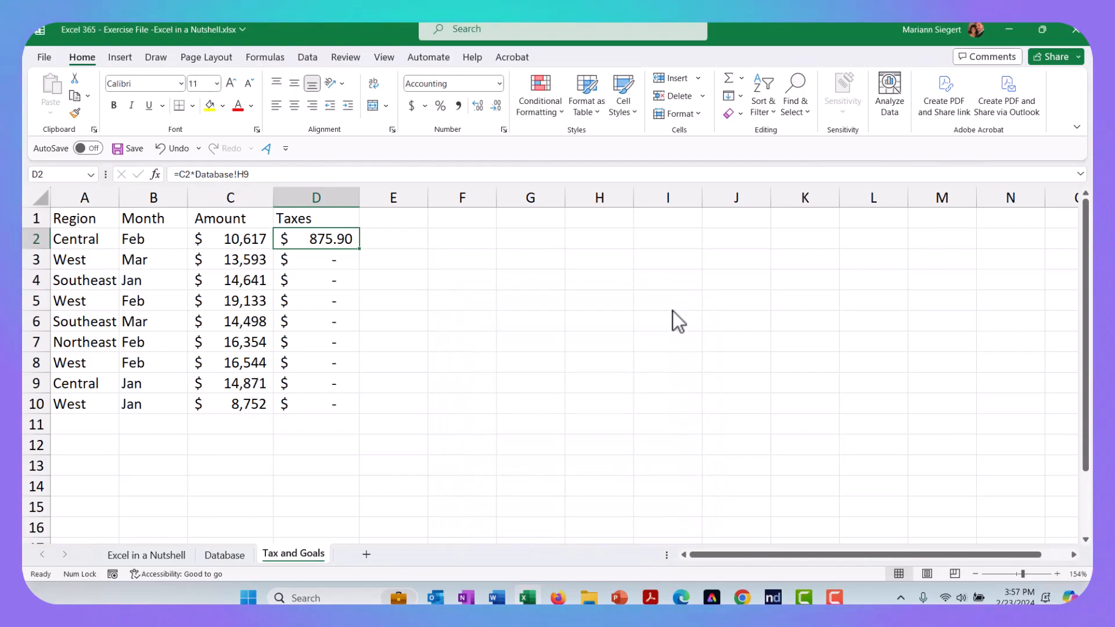
Make the tax rate reference in D2 absolute so its formula reads =C2*Database!$H$9.
key(ctrl+shift+Down)
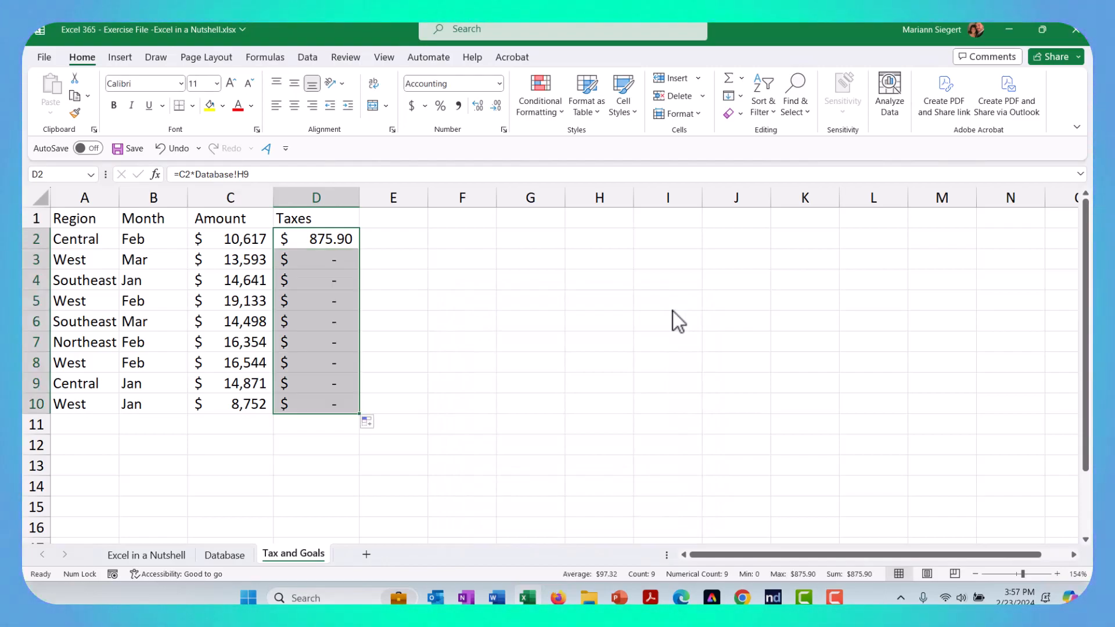
double_click(298, 242)
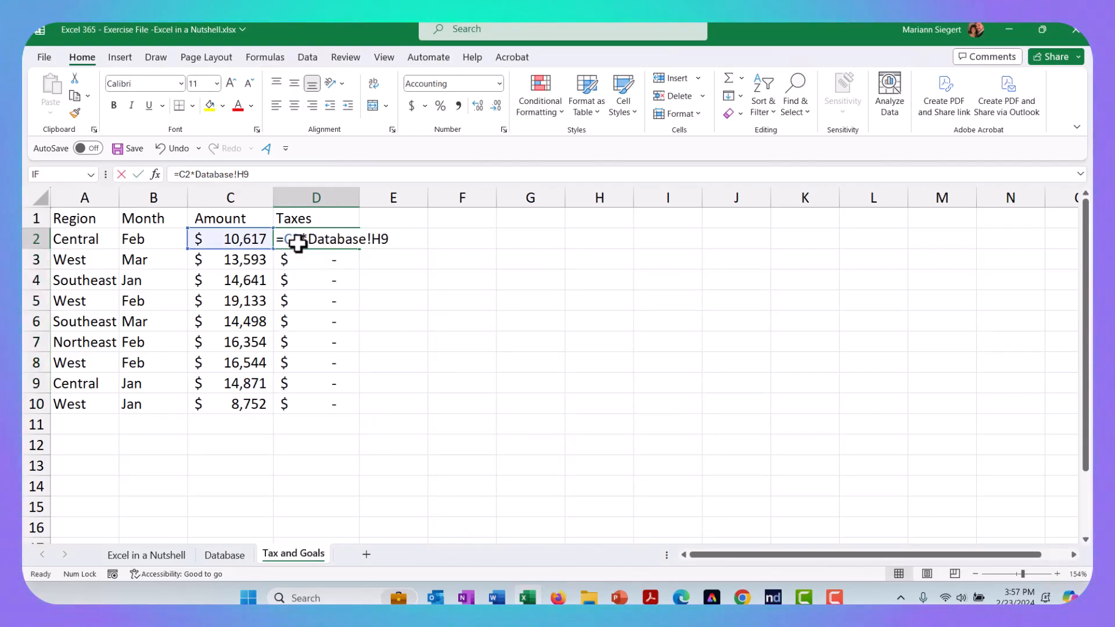
click(254, 174)
key(ctrl+Return)
drag(254, 174, 234, 174)
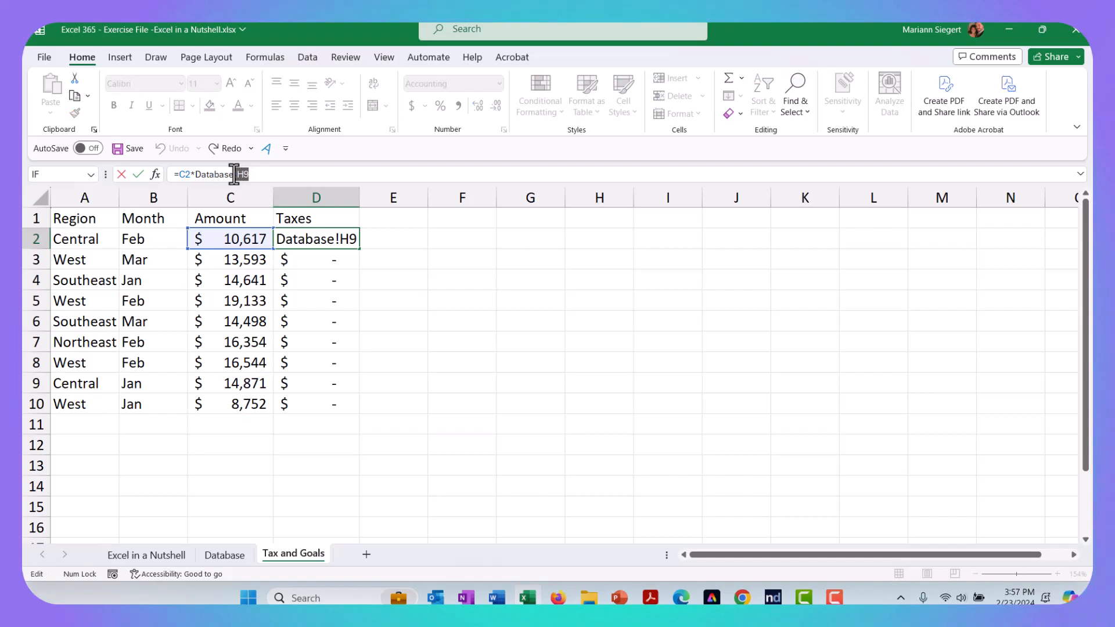
key(F4)
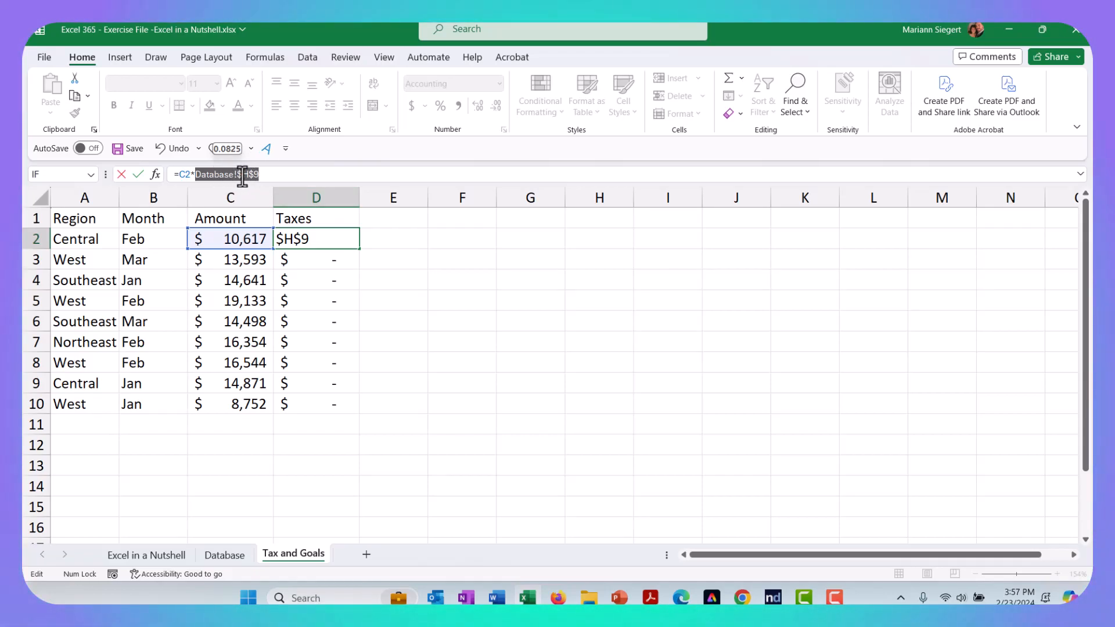
click(305, 178)
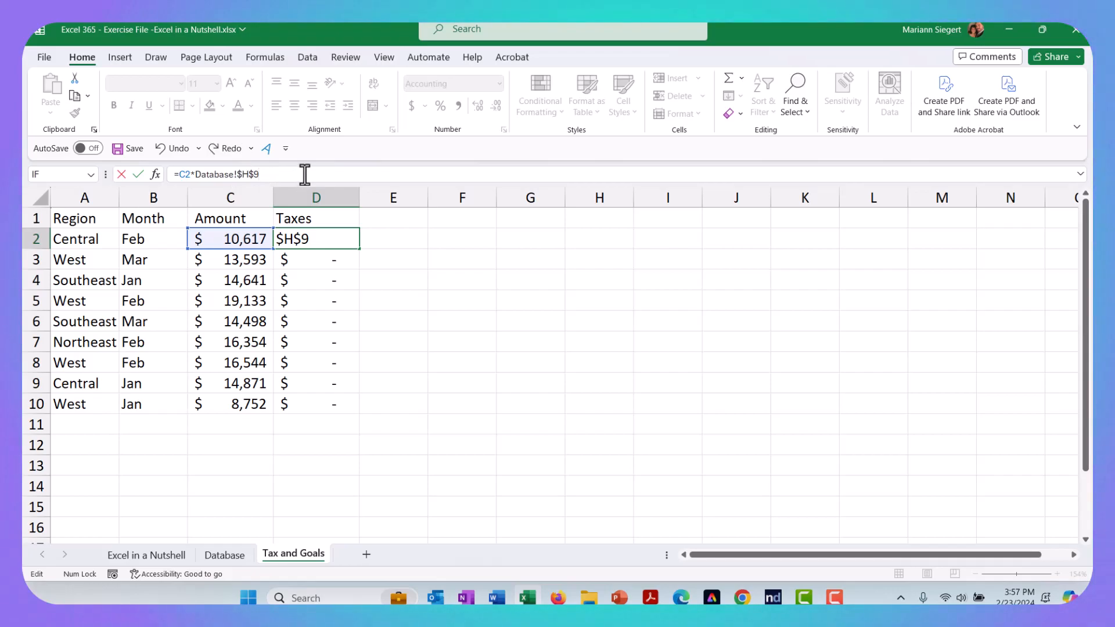
key(Return)
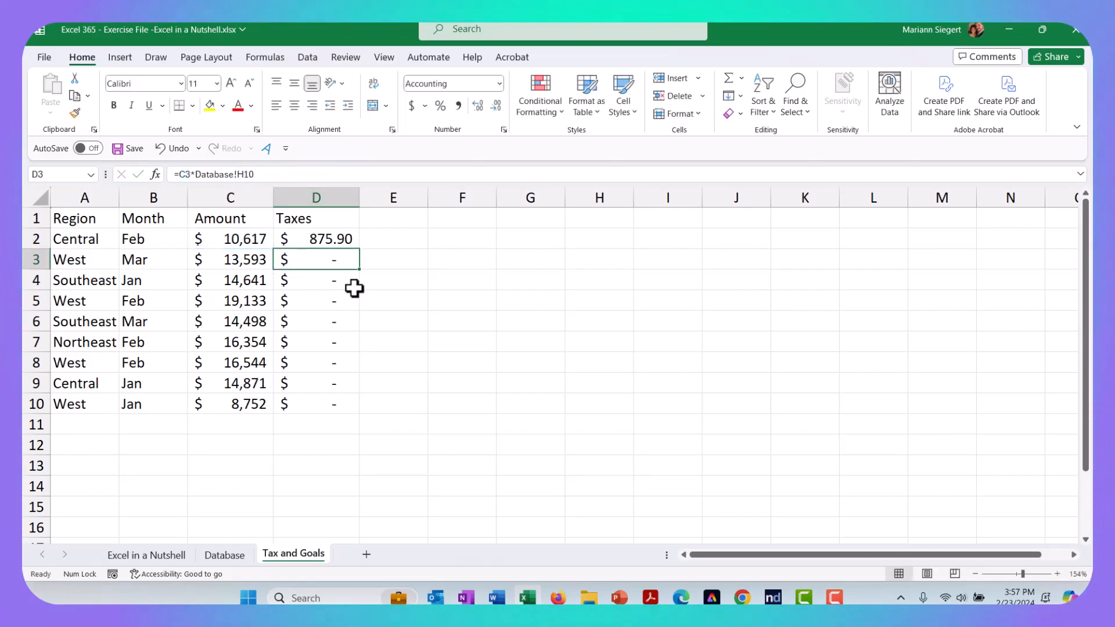
Fill the D2 formula down the Taxes column through D10 and inspect the copied formula in D3.
click(356, 240)
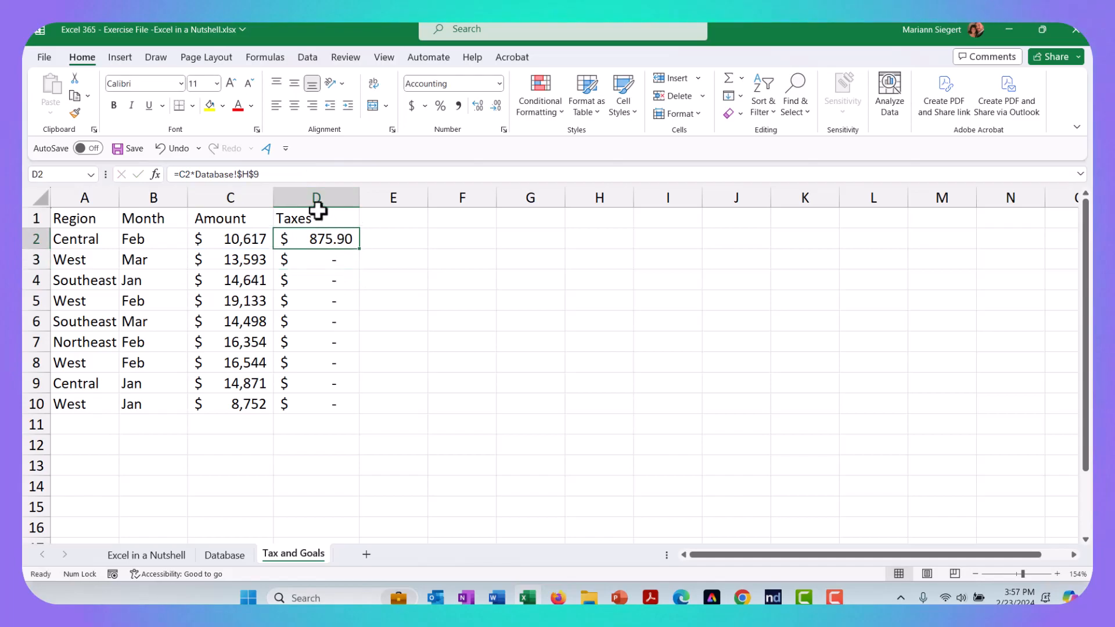
drag(360, 250, 355, 413)
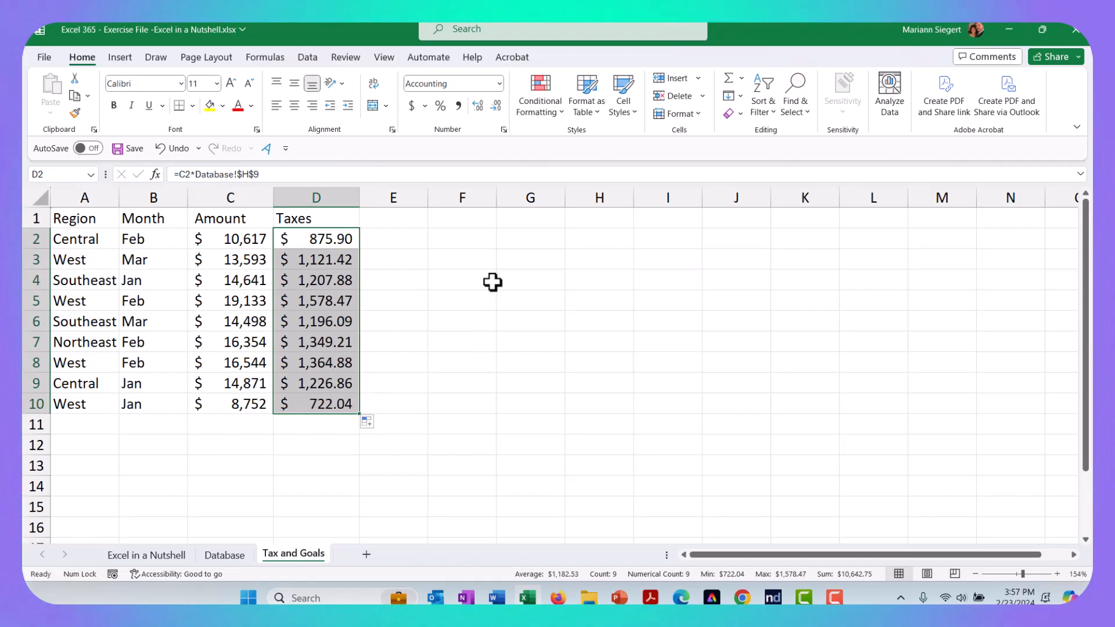
click(318, 259)
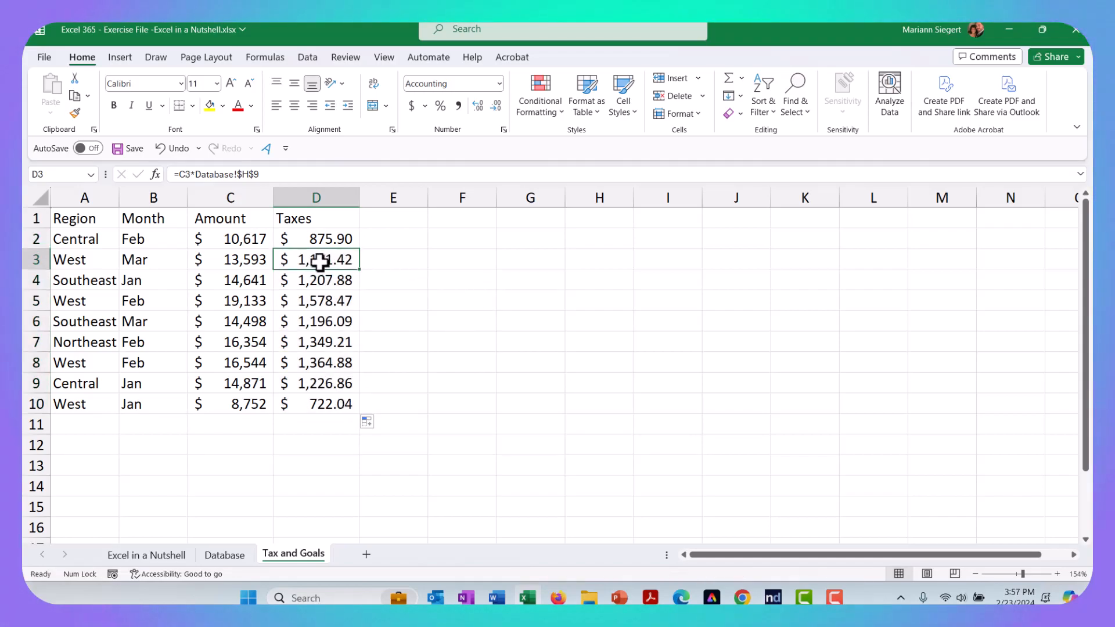
Check the D3 tax by calculating =C3*8.25% in E3, and clear the check formula from the cell.
click(374, 261)
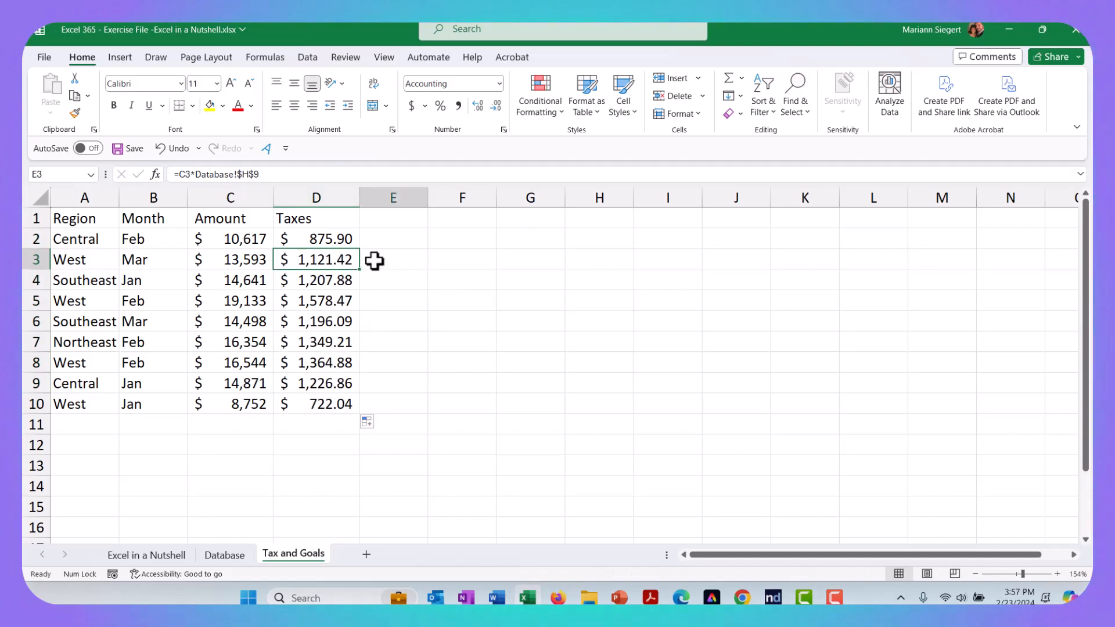
text(=)
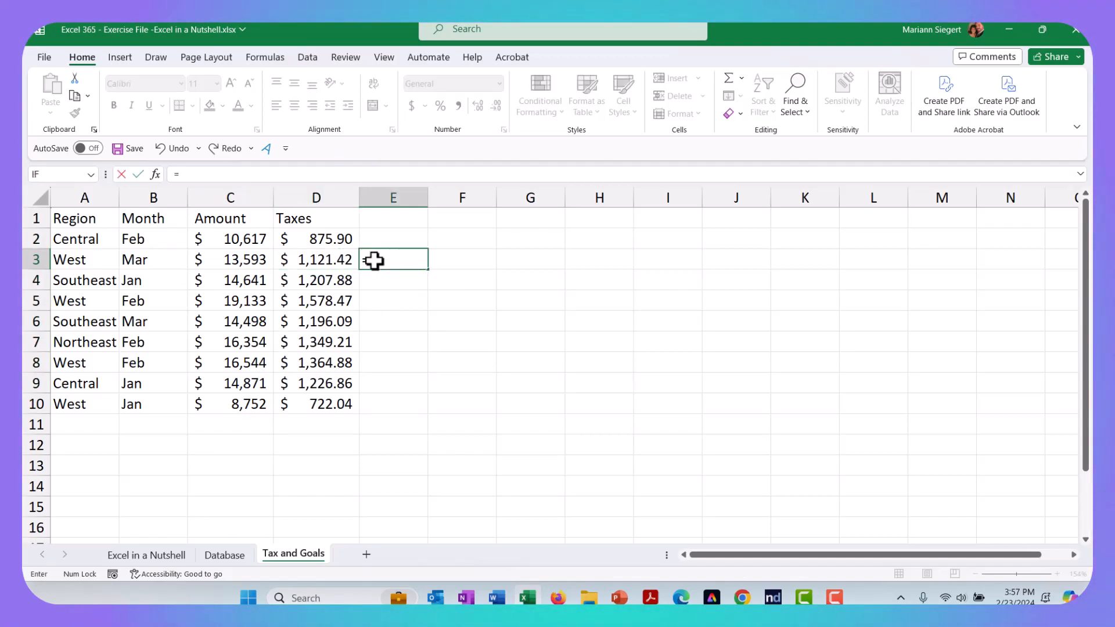
click(229, 260)
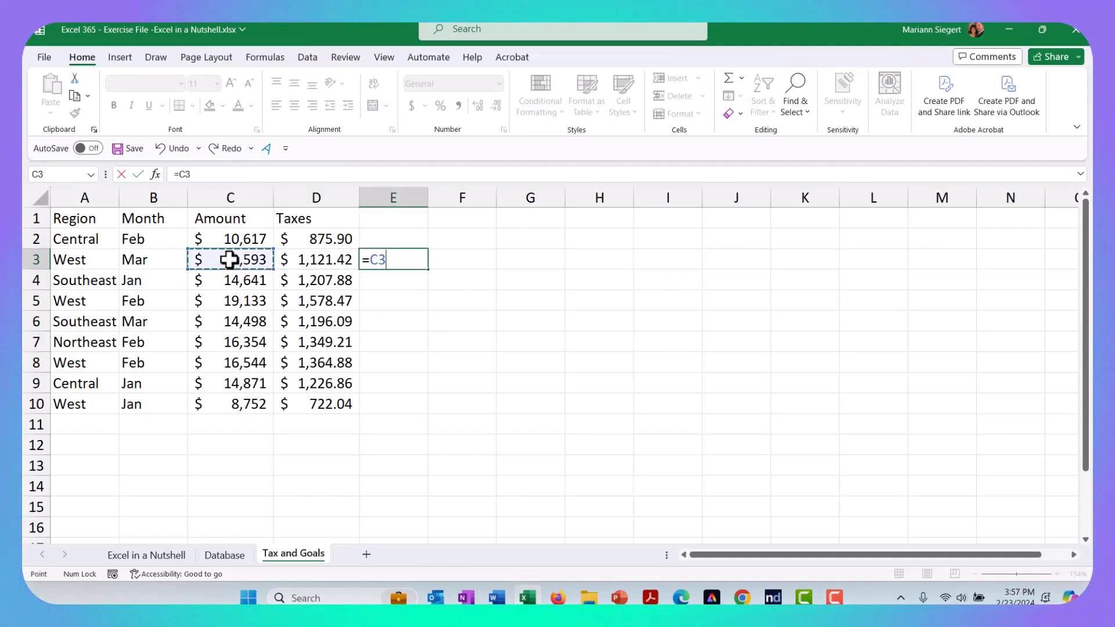
text(*)
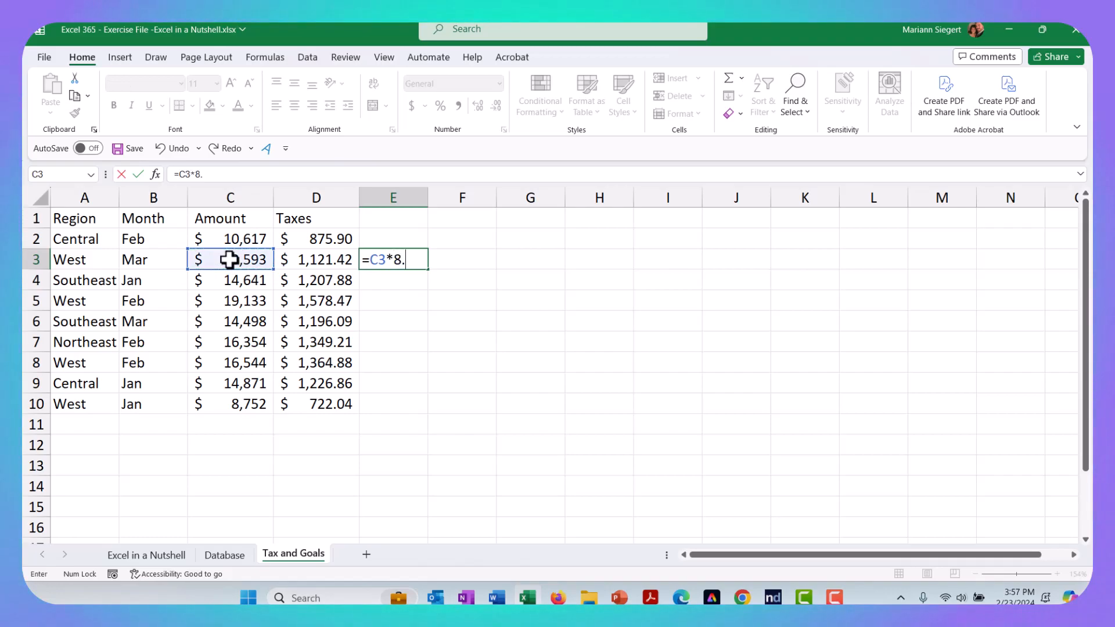
text(8.25%)
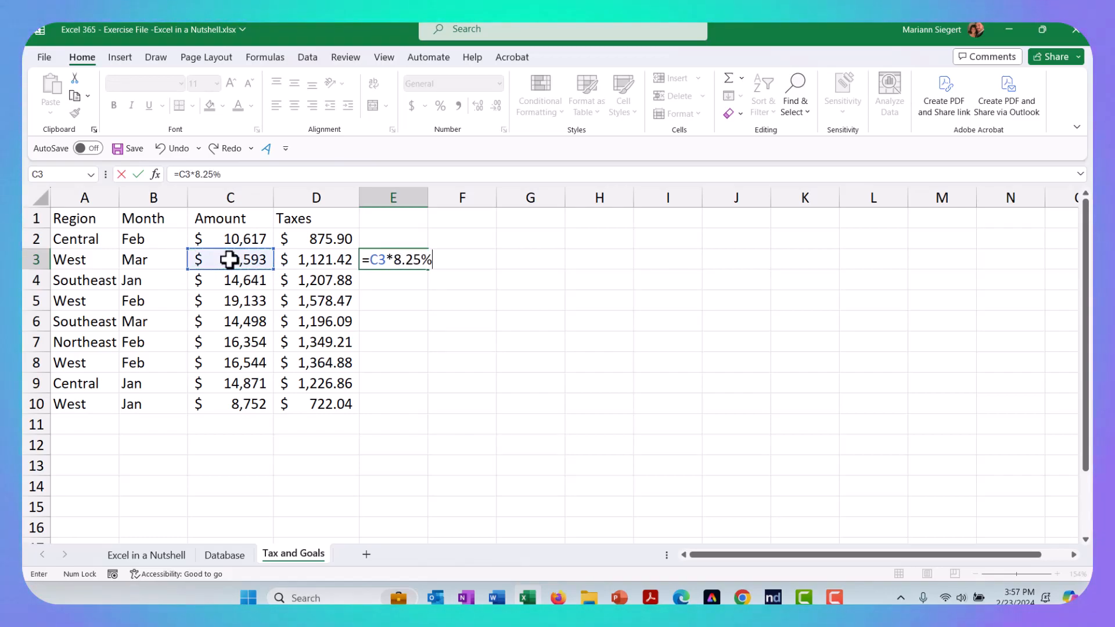
key(Return)
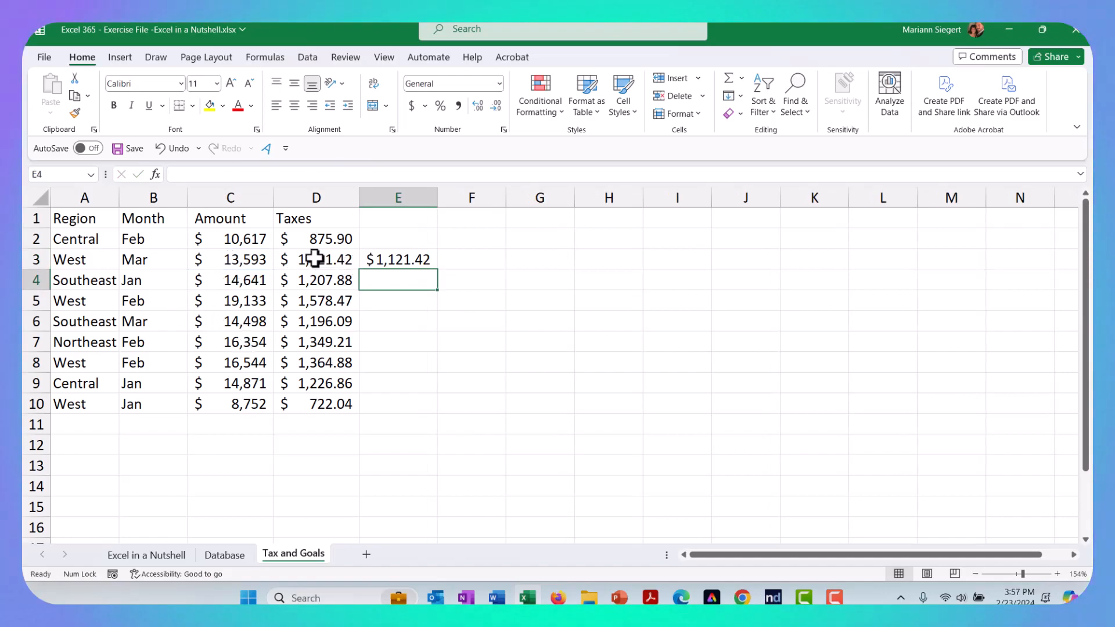
click(426, 264)
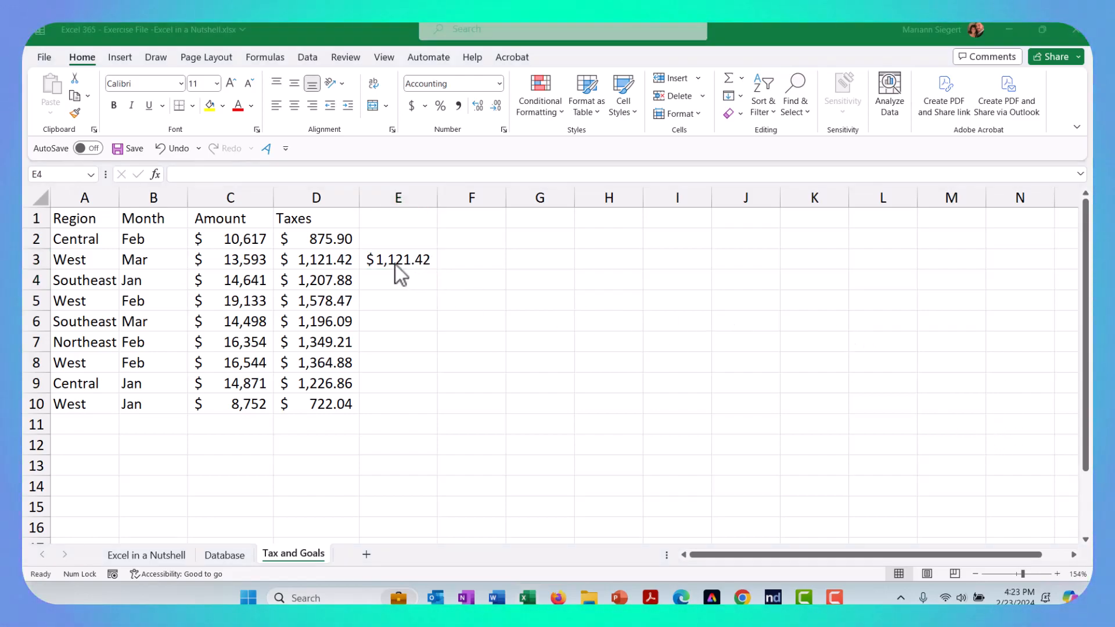
click(390, 262)
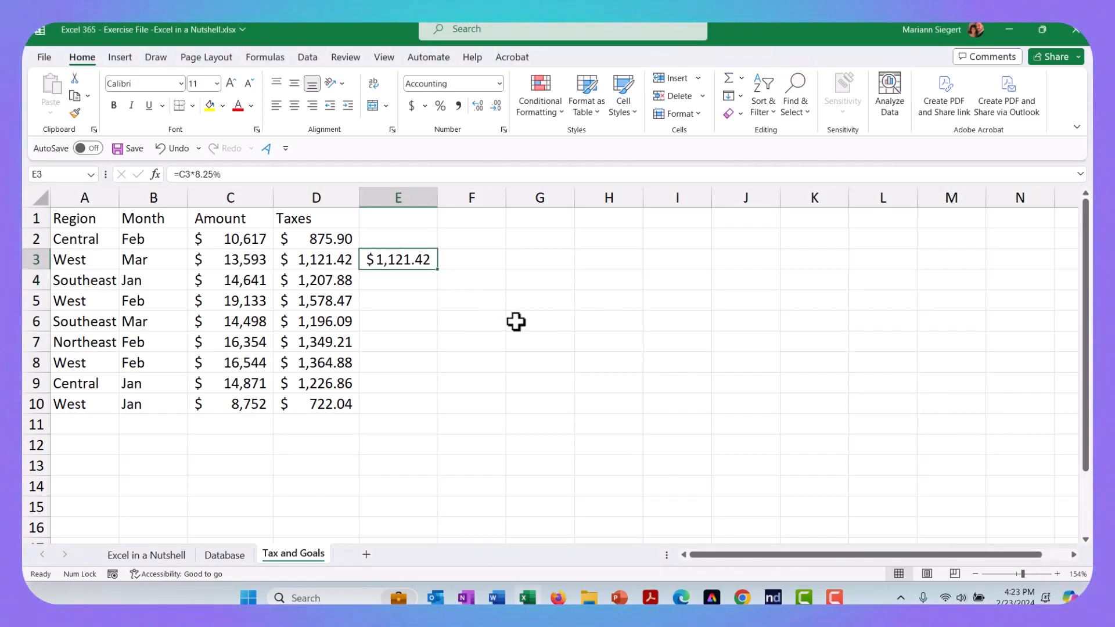
key(Delete)
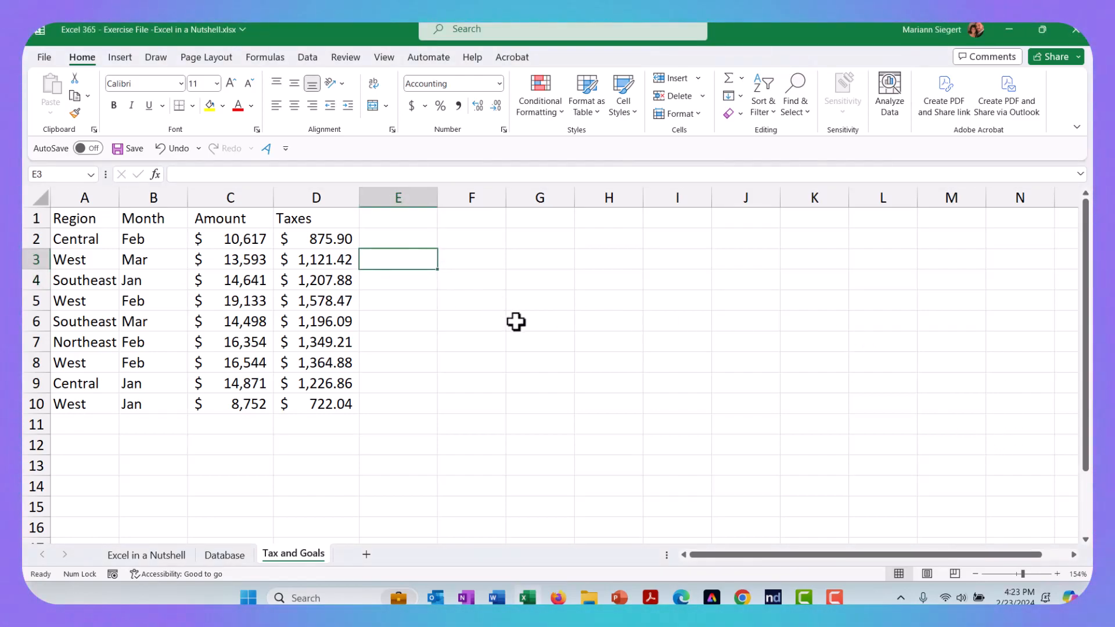
Add the header "Goal $15,000" in E1 and autofit the width of column E.
click(403, 219)
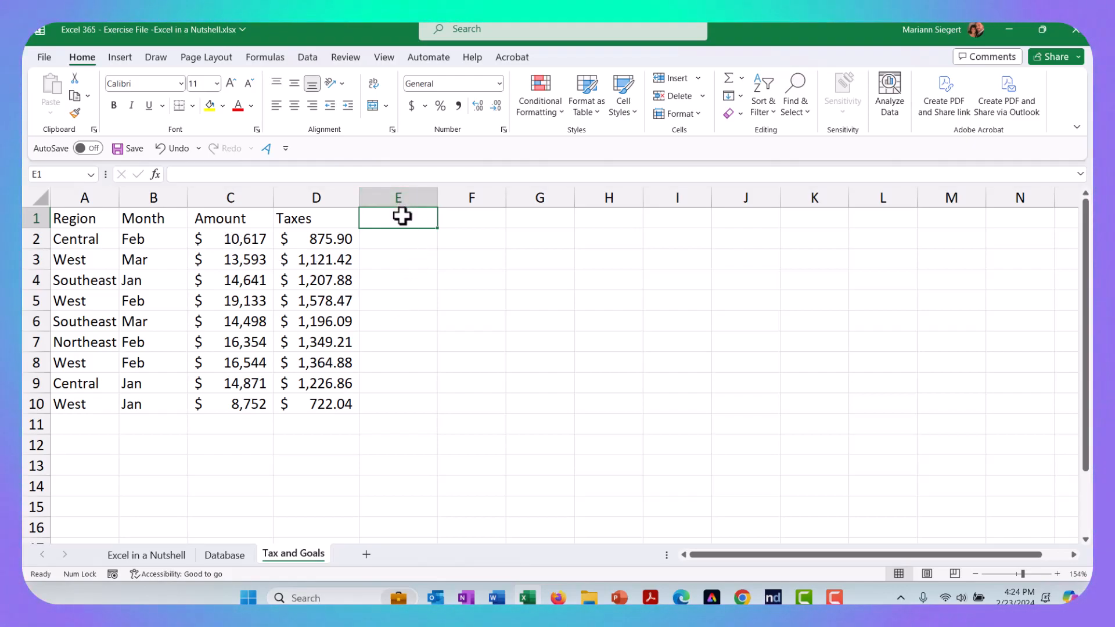
text(Goal)
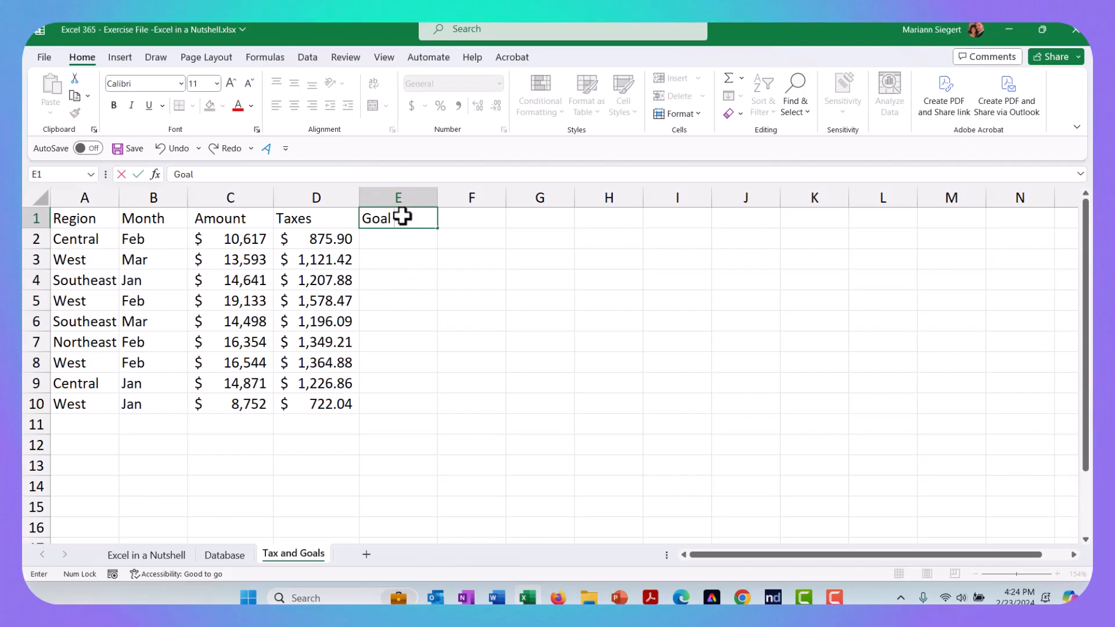
text( $15,00)
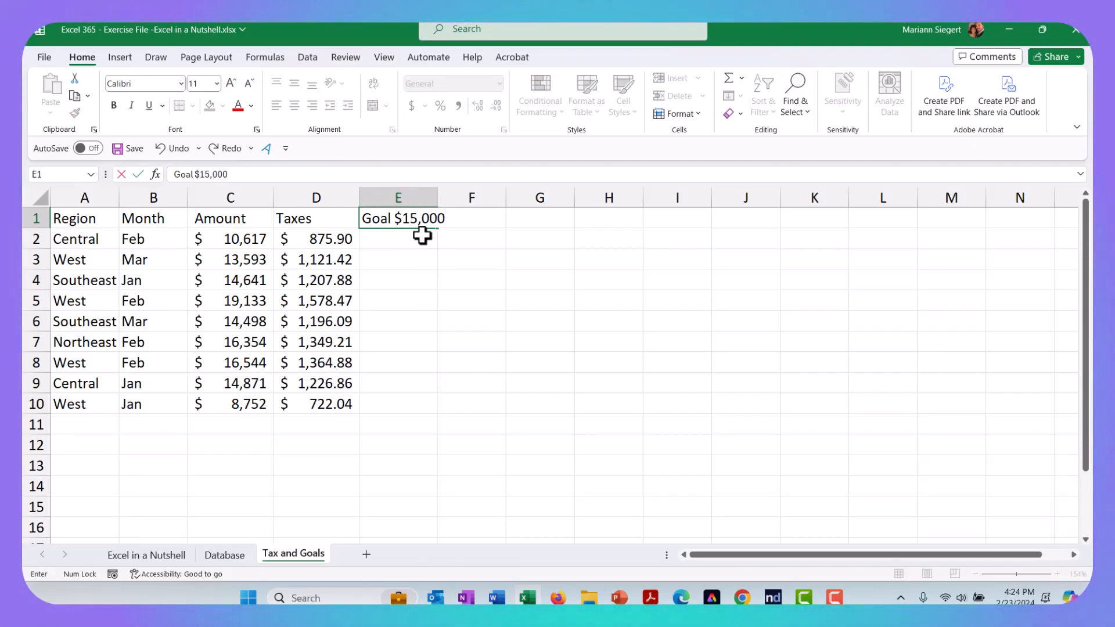
text(0)
click(436, 192)
double_click(437, 195)
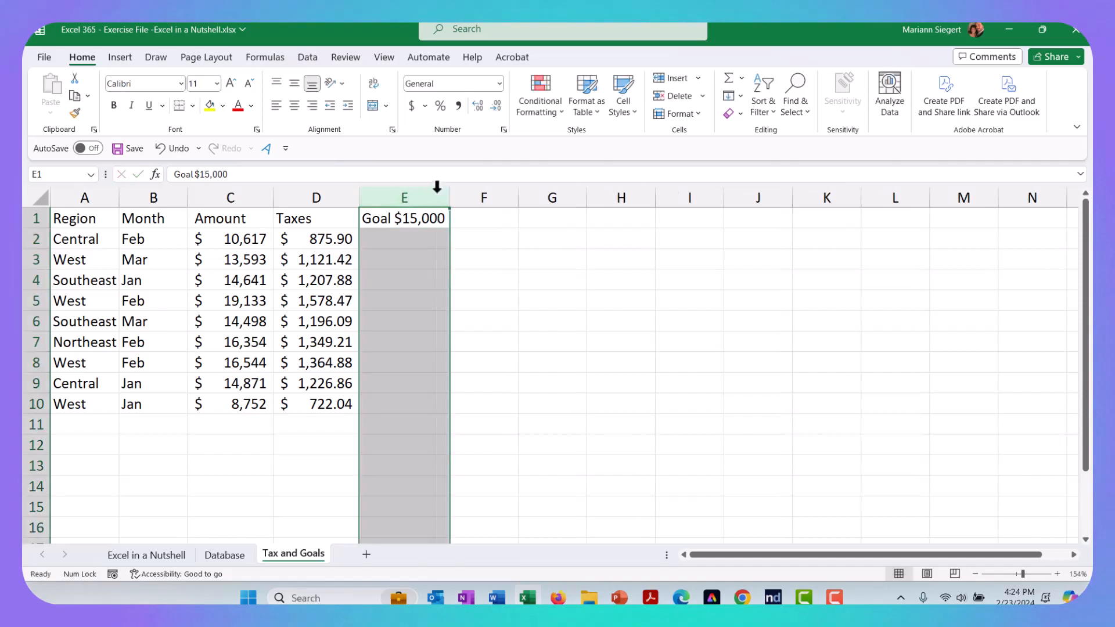
Start an IF formula in E2 with the logical test C2>=15000.
click(412, 249)
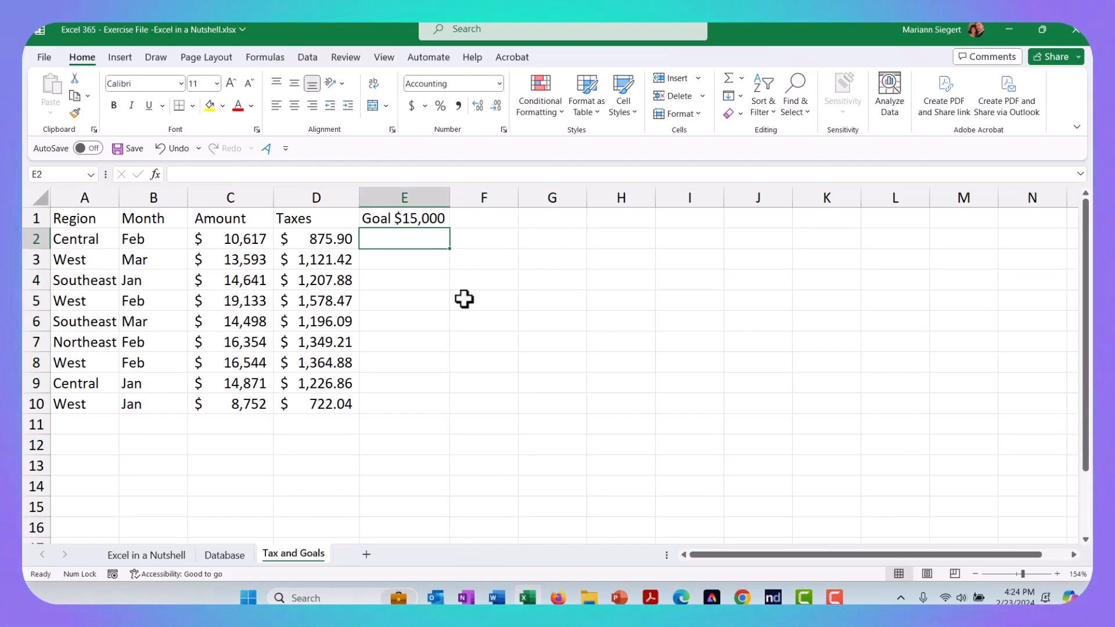
text(=)
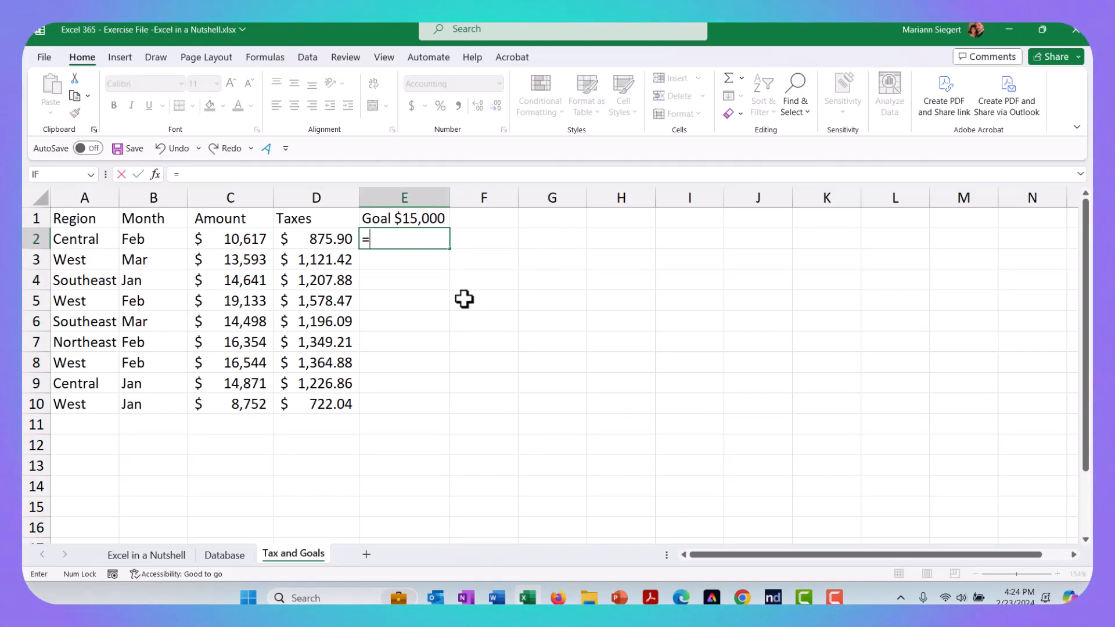
click(228, 238)
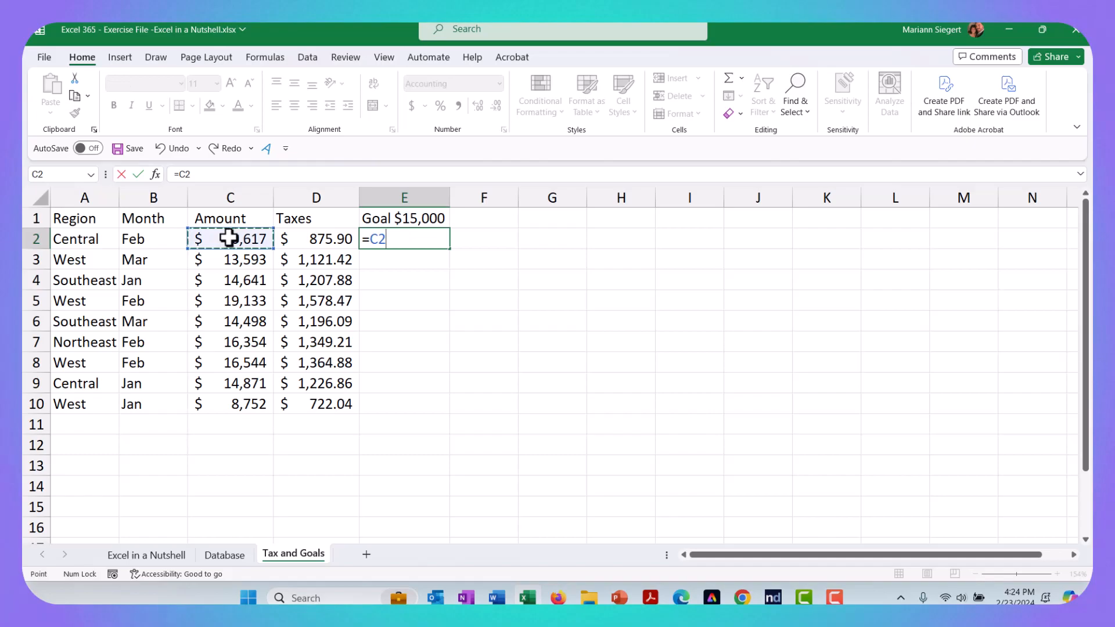
key(BackSpace)
key(BackSpace)
text(if)
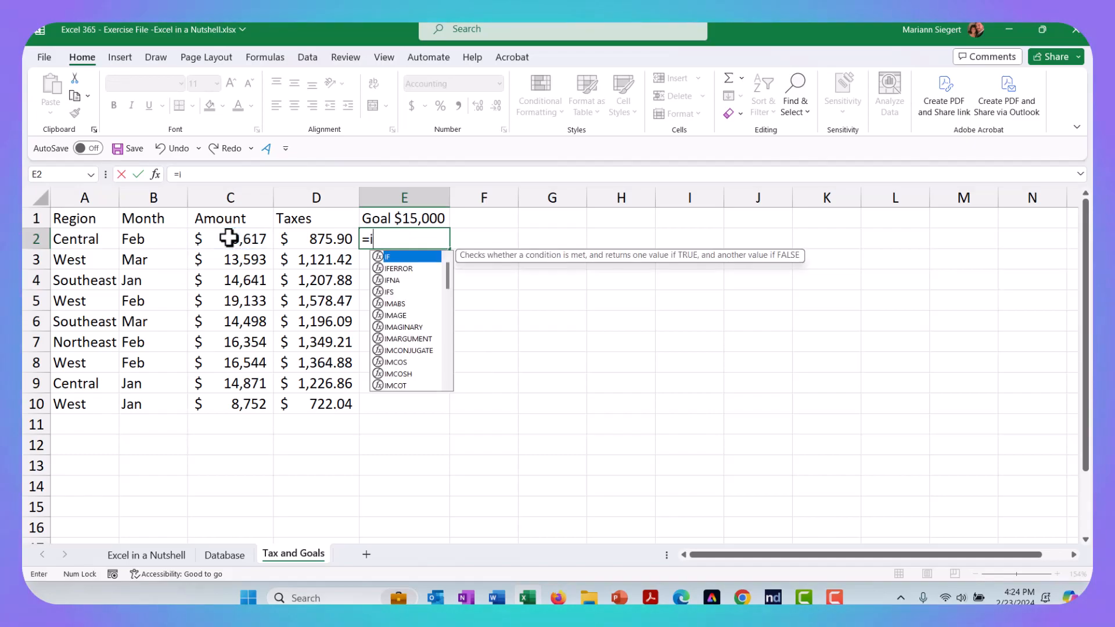
double_click(389, 257)
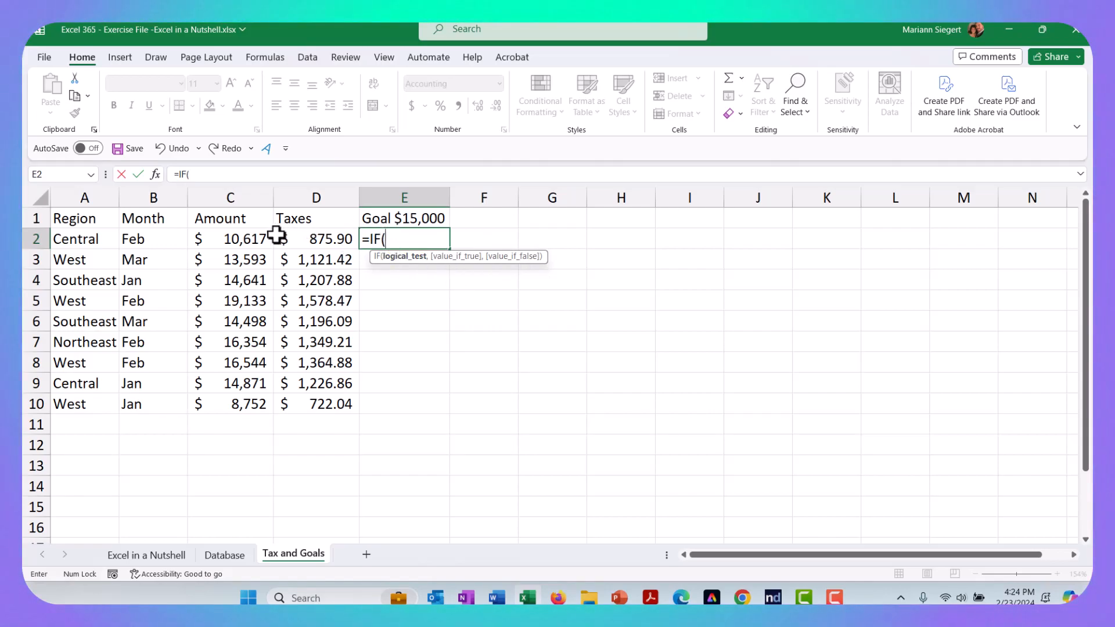
click(236, 238)
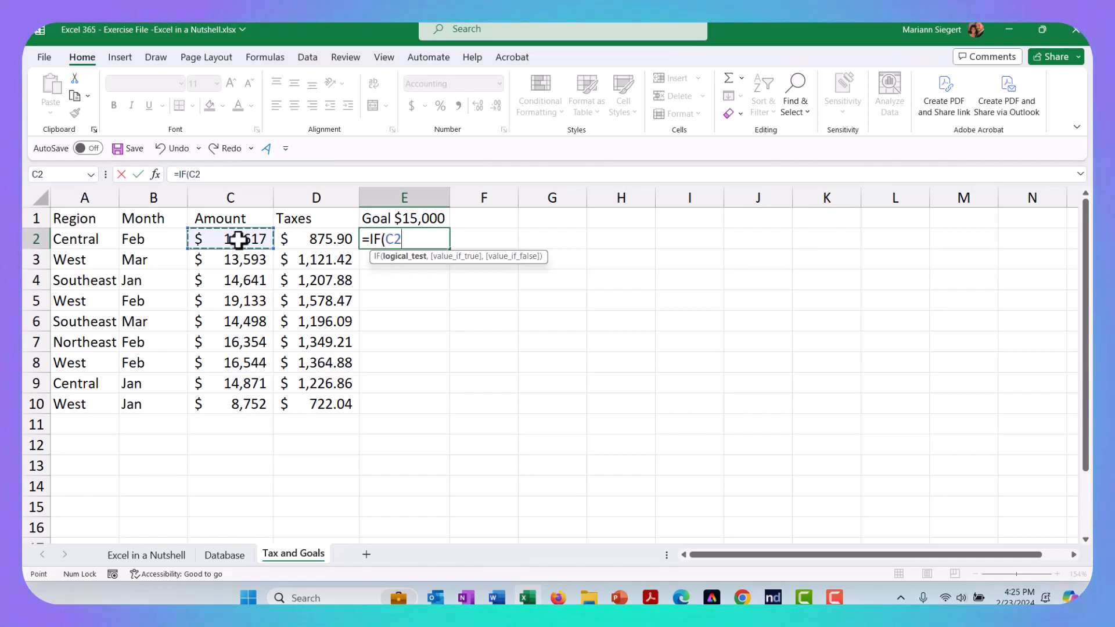
text(>=15)
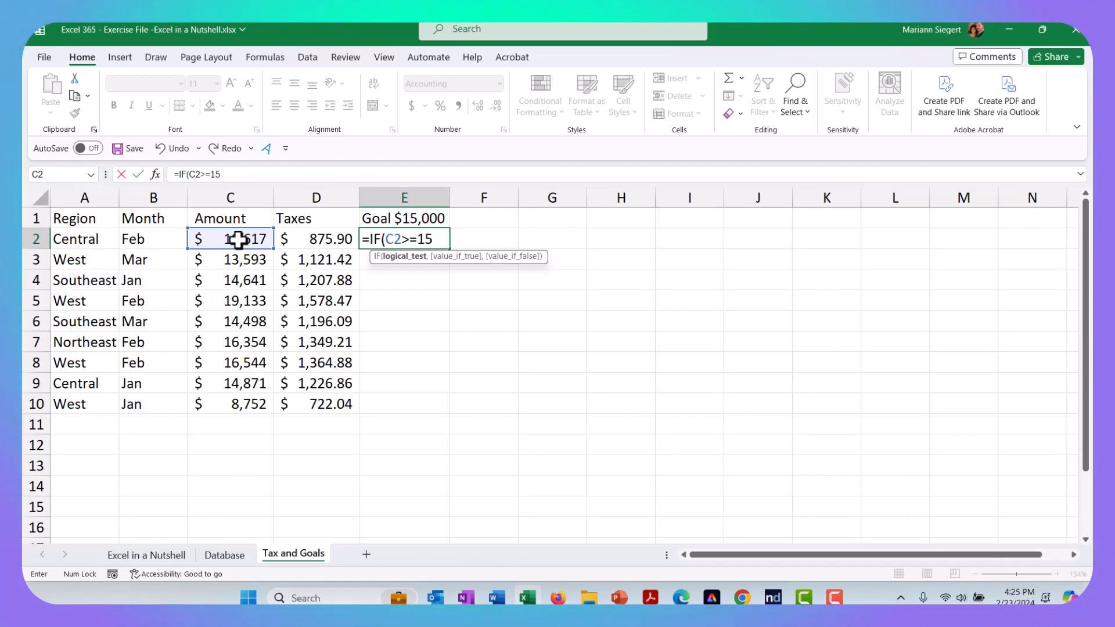
text(000)
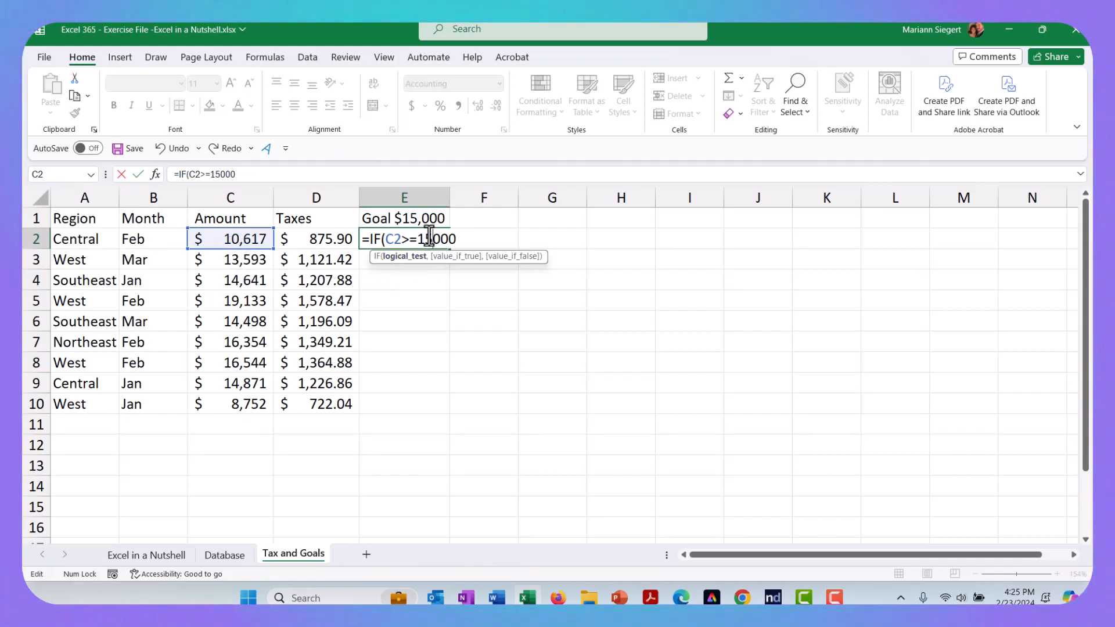
Try a thousands comma in the 15000 of E2's logical test, check what the test argument covers, and remove the comma.
click(403, 257)
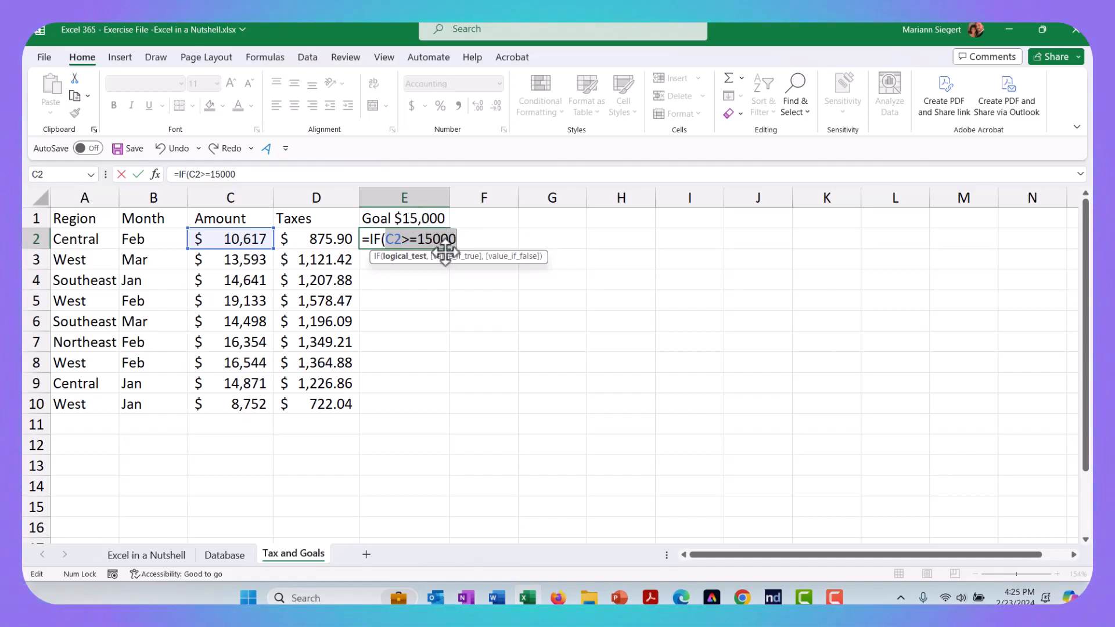
click(433, 239)
text(,)
click(403, 261)
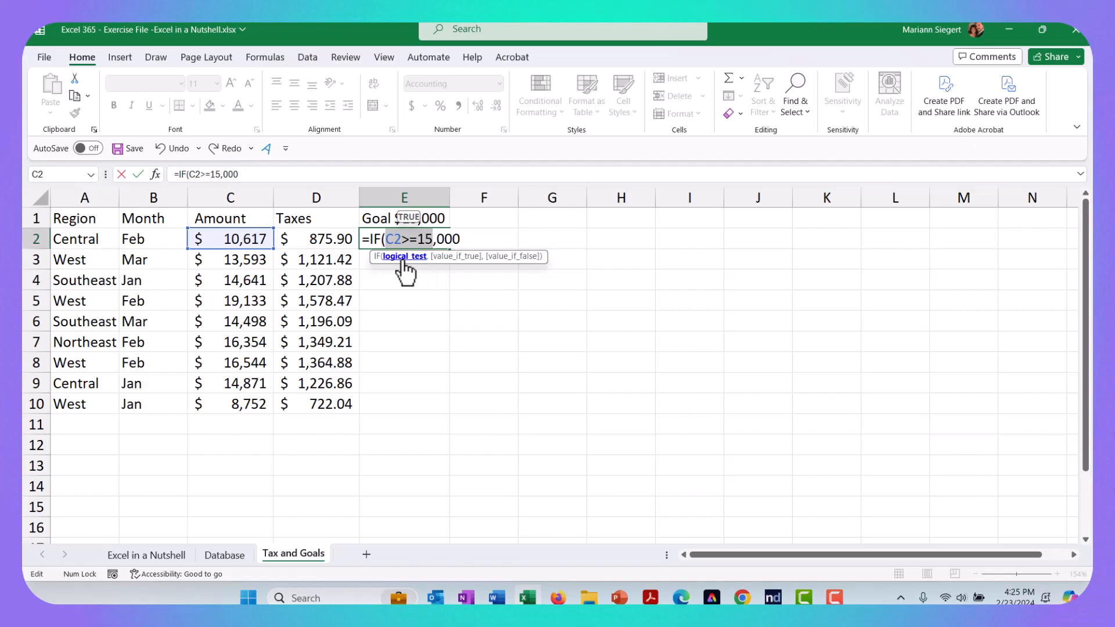
click(436, 239)
key(BackSpace)
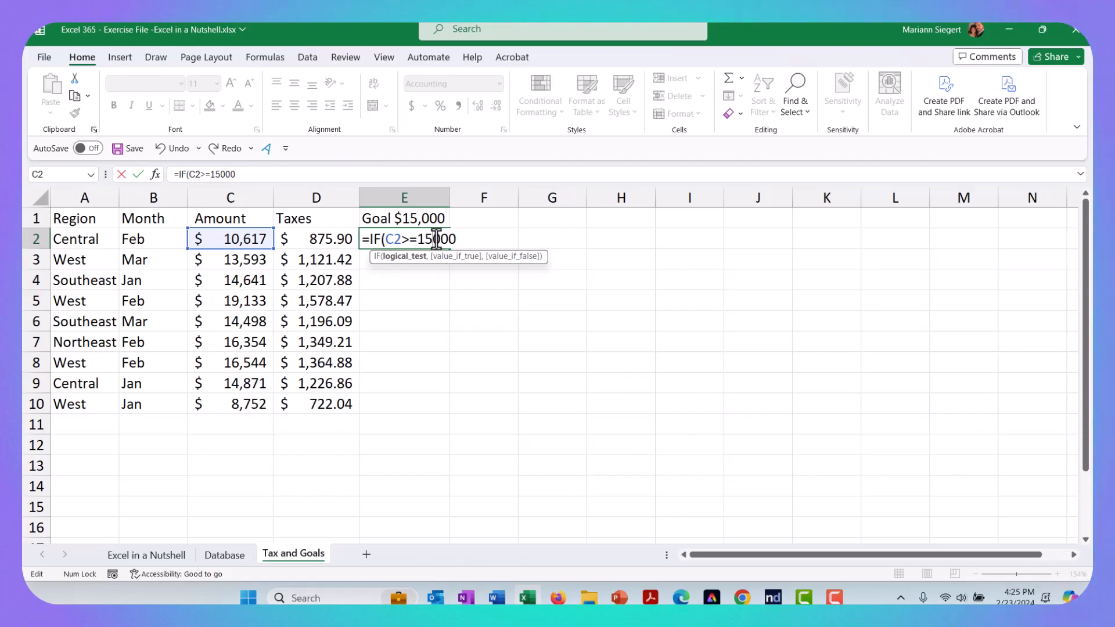
click(408, 257)
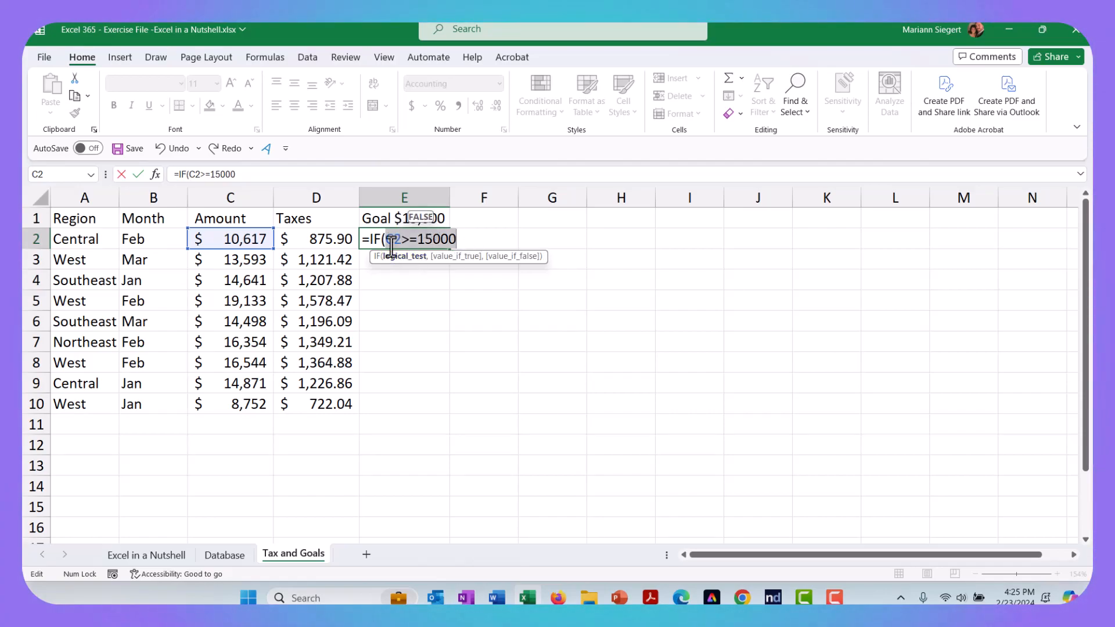
click(457, 241)
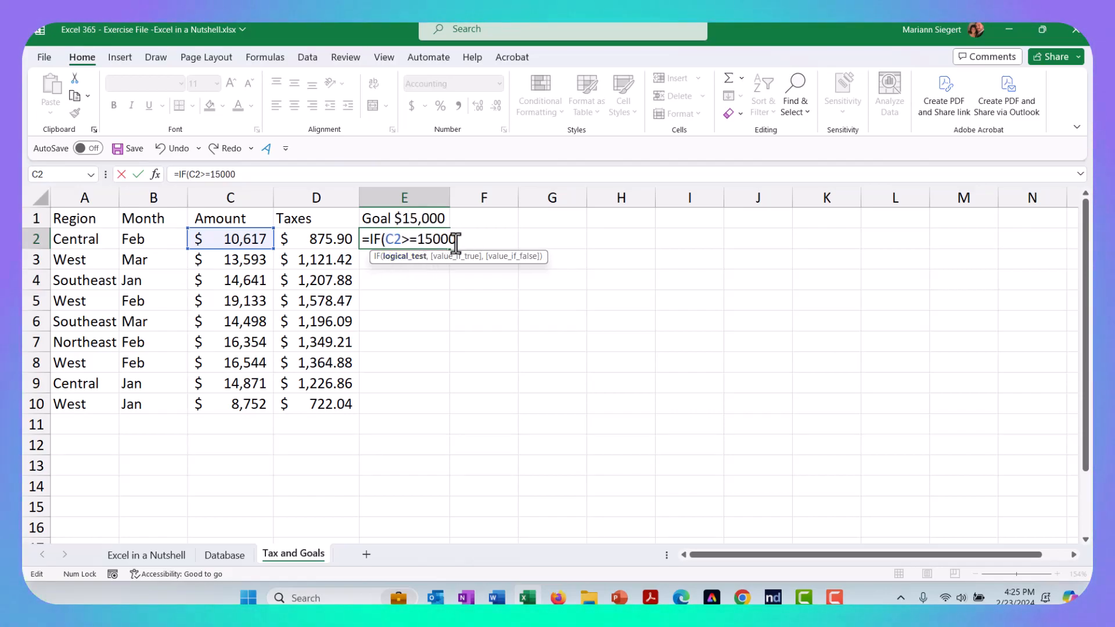
Add "Way to go!" as the value-if-true text of the IF formula in E2.
text(,)
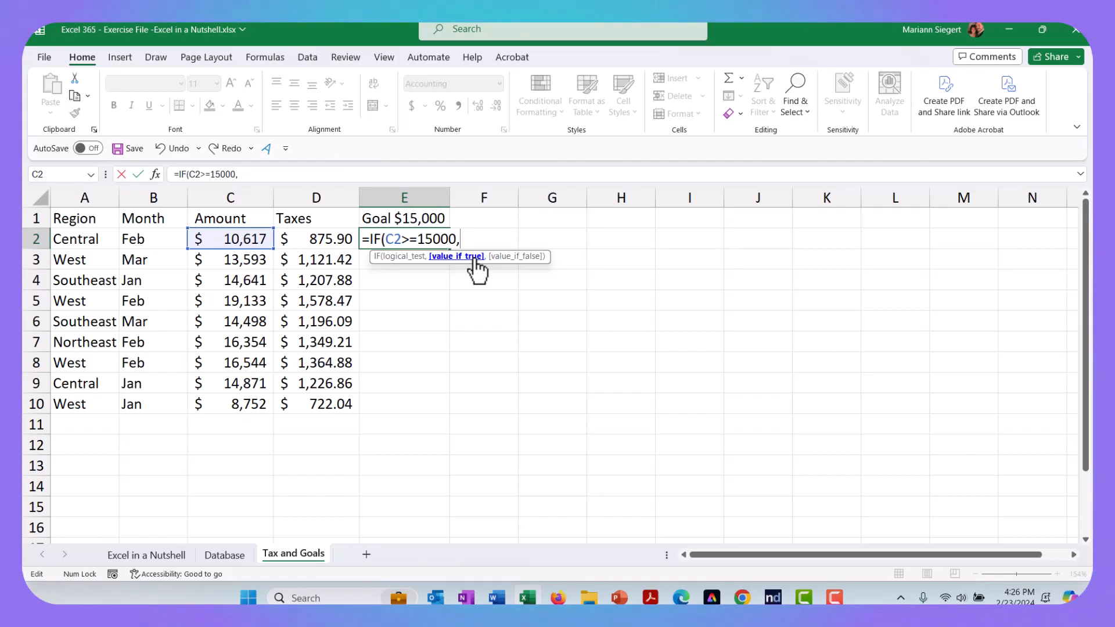
text(")
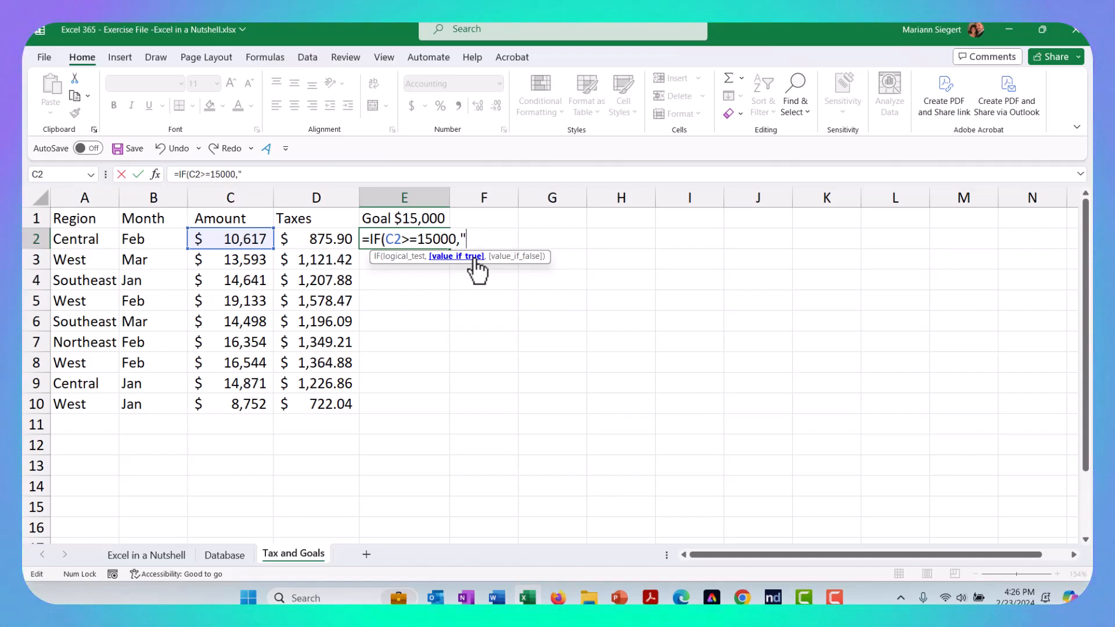
text(Way to )
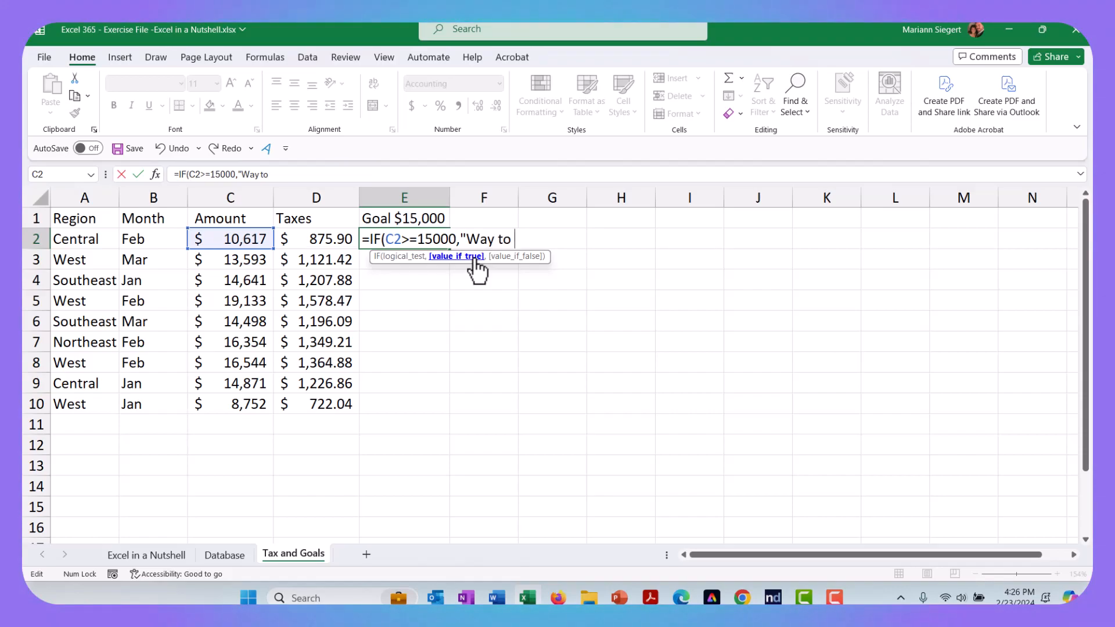
text(go!)
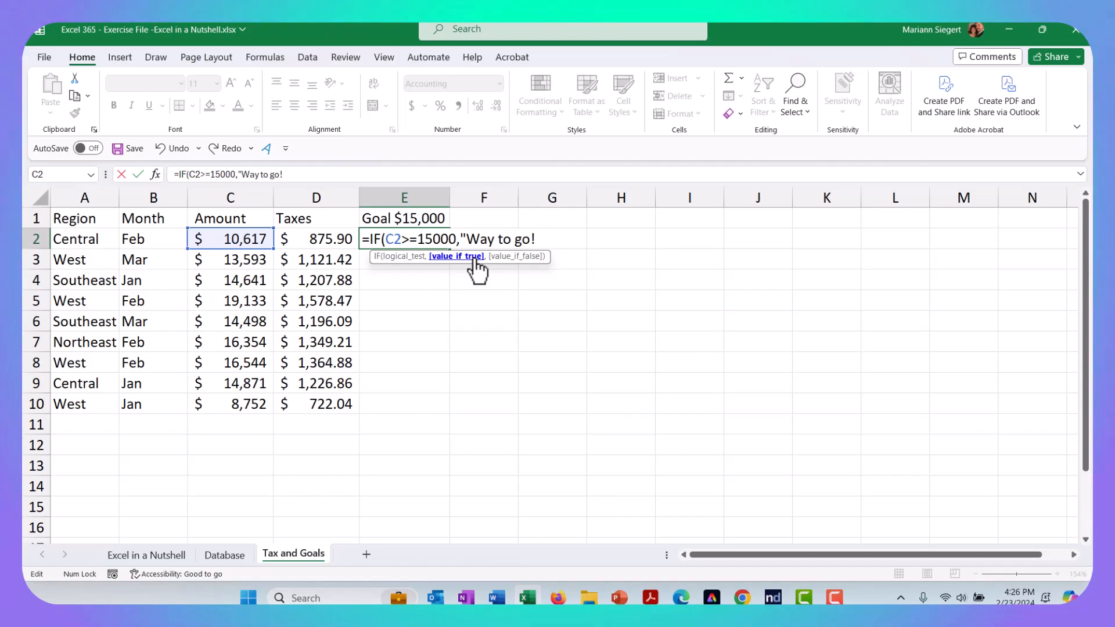
text(")
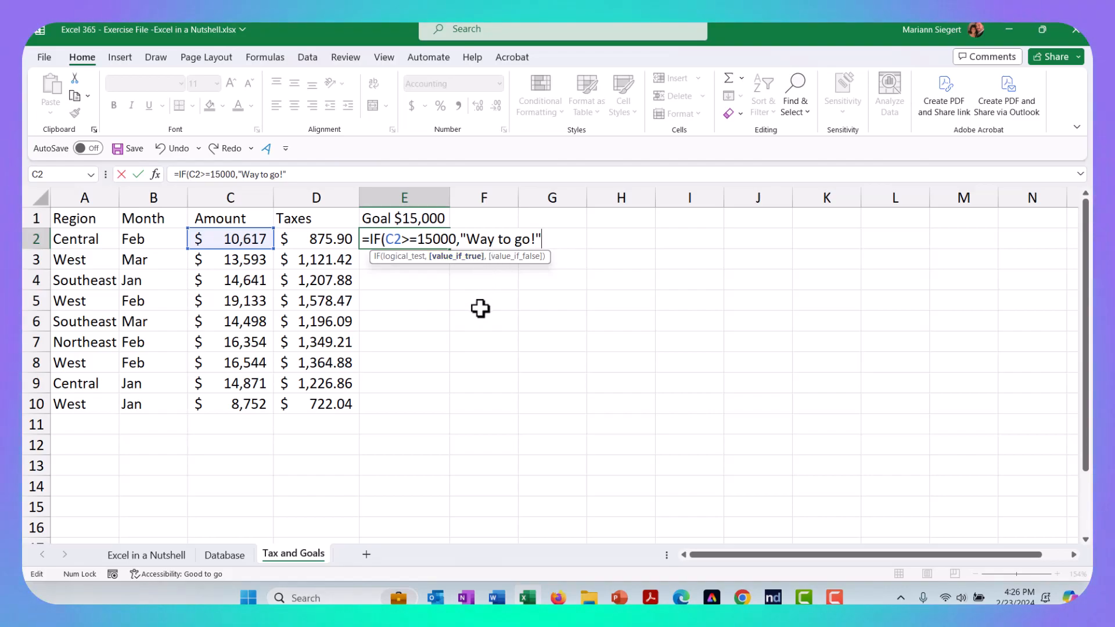
Add "You're almost there! Keep trying!" as the value-if-false text and complete the IF formula in E2.
text(,)
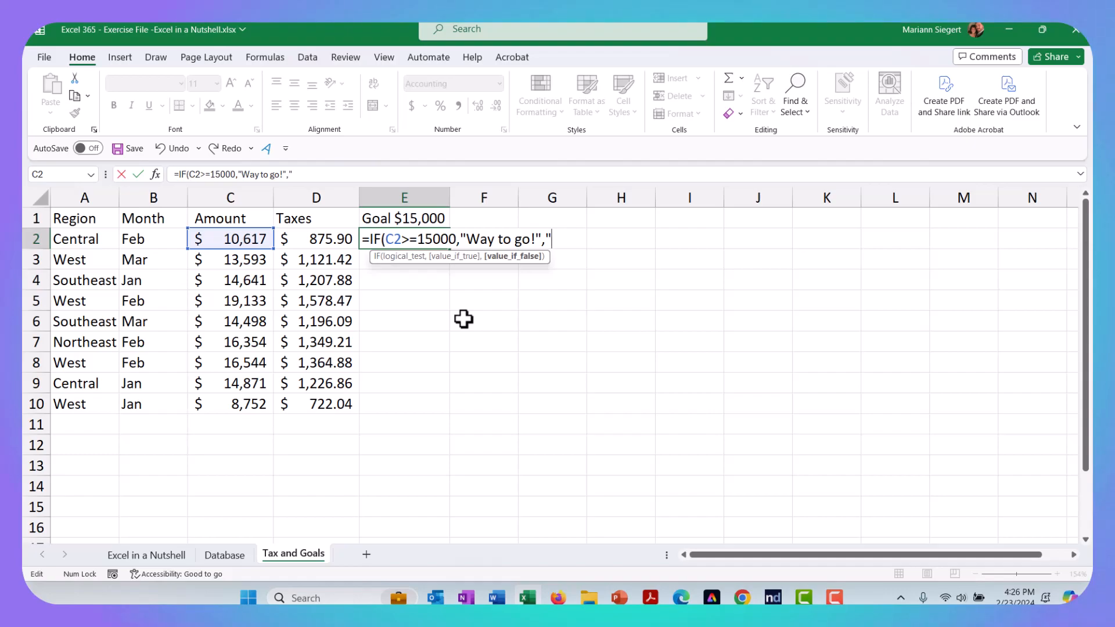
text(Y)
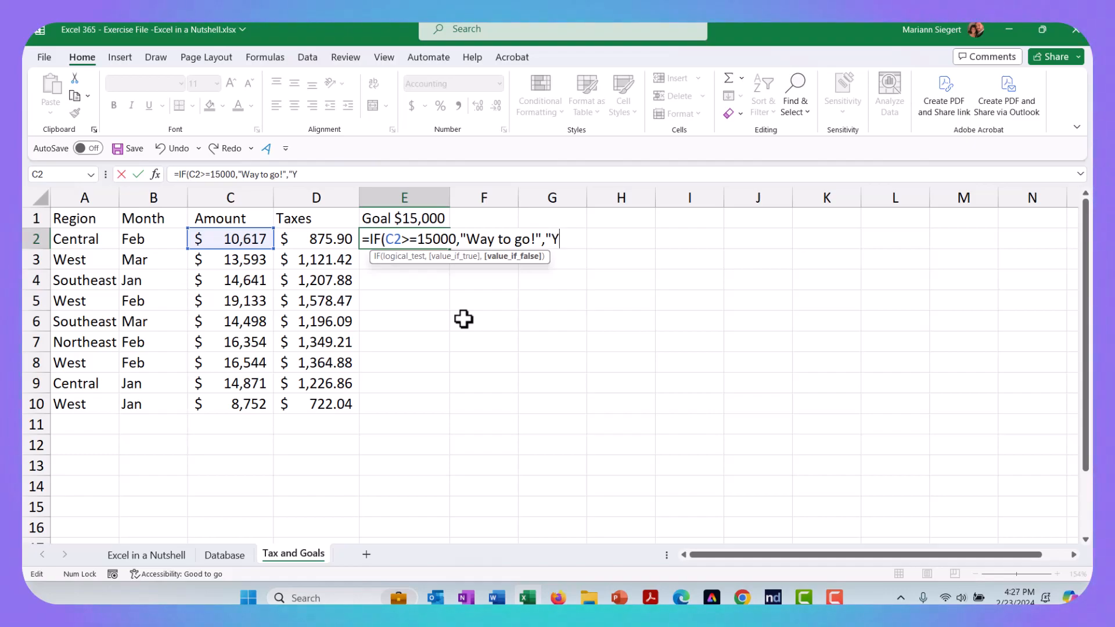
text(ou're almost)
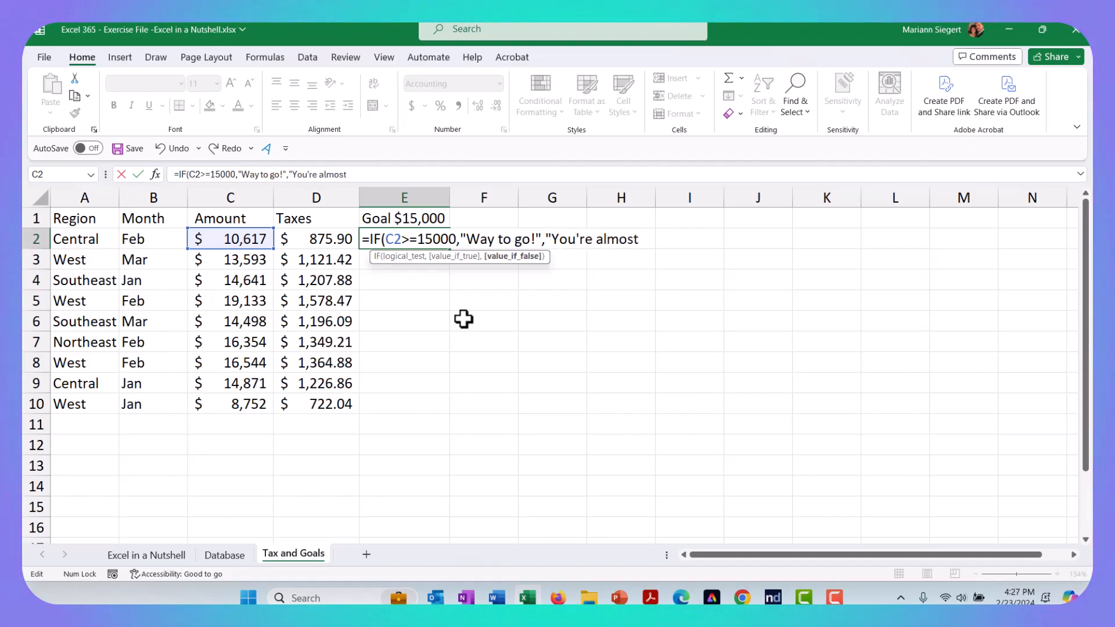
text( there!)
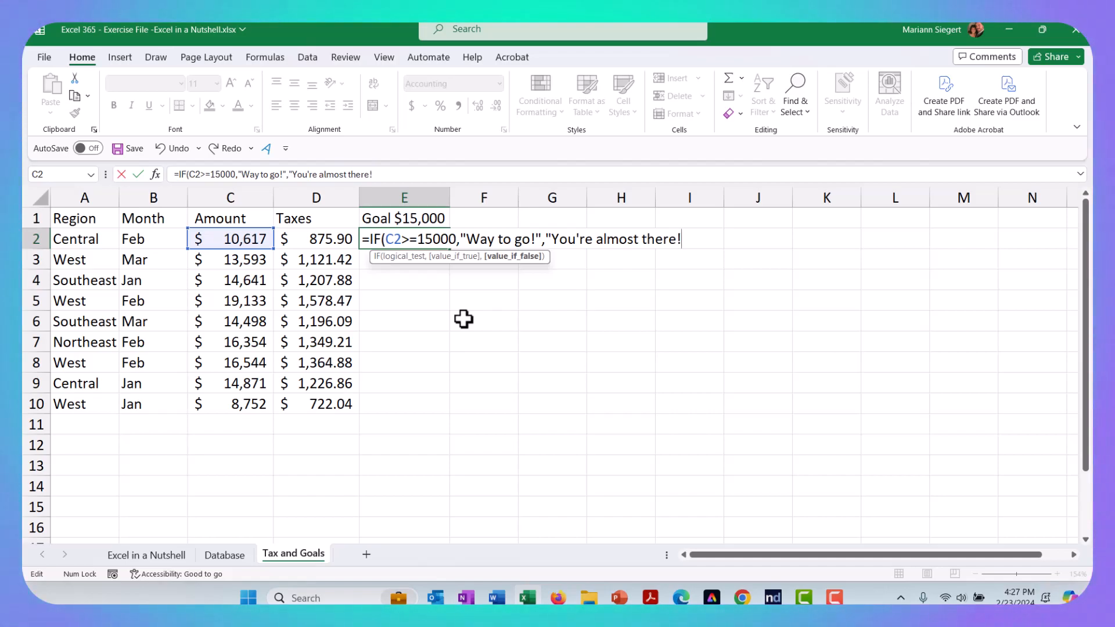
text( Keep traying!)
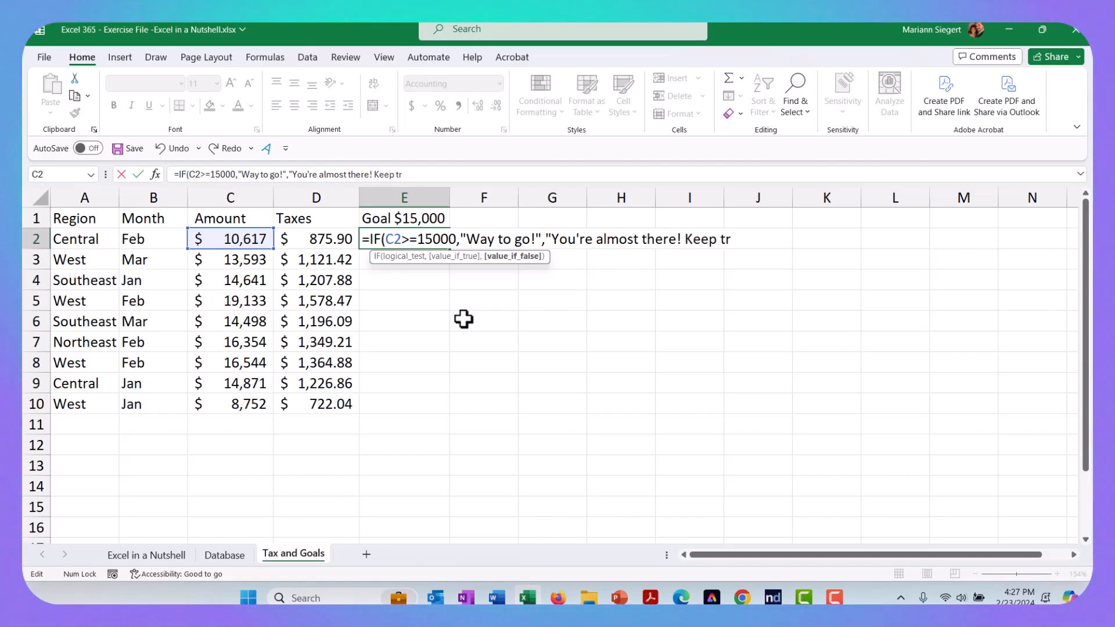
key(BackSpace)
key(BackSpace)
key(BackSpace)
key(BackSpace)
key(BackSpace)
key(BackSpace)
text(ying!)
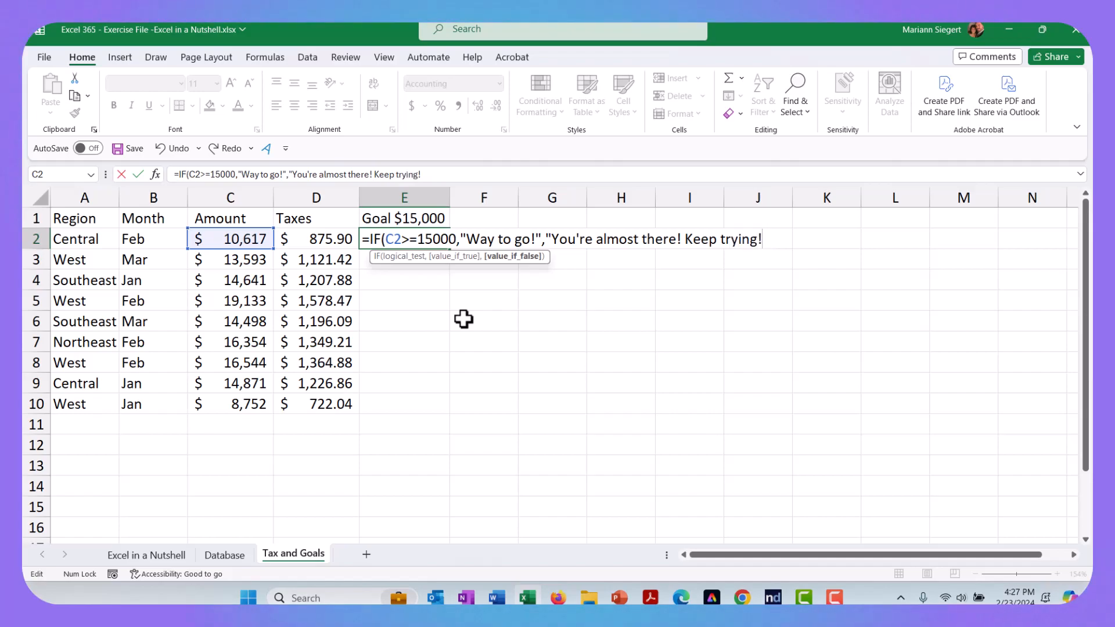
text(")
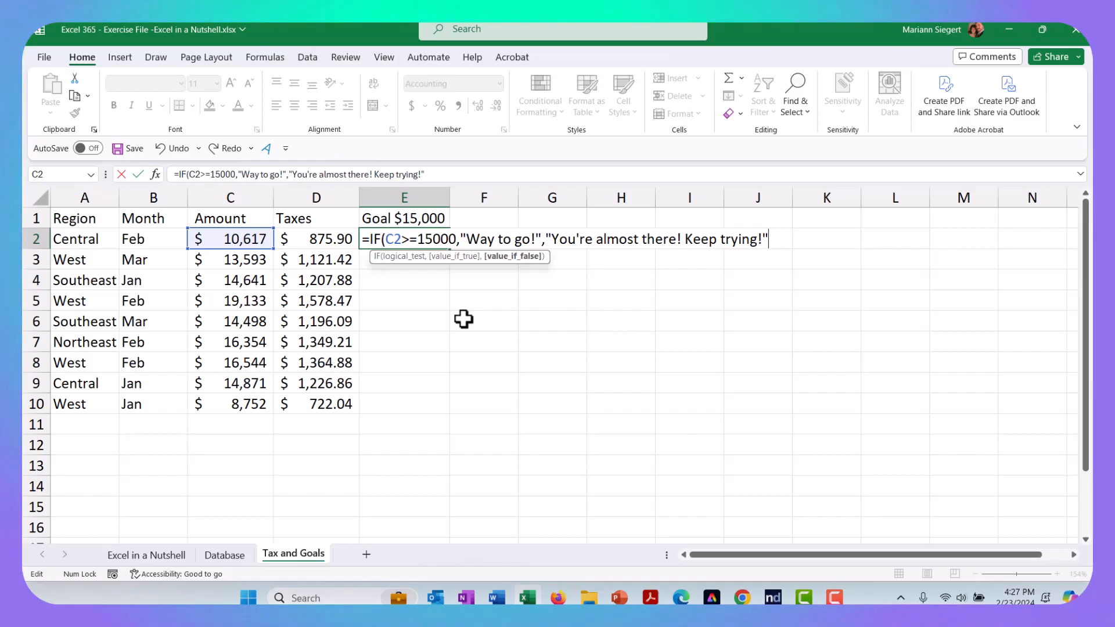
text())
key(Return)
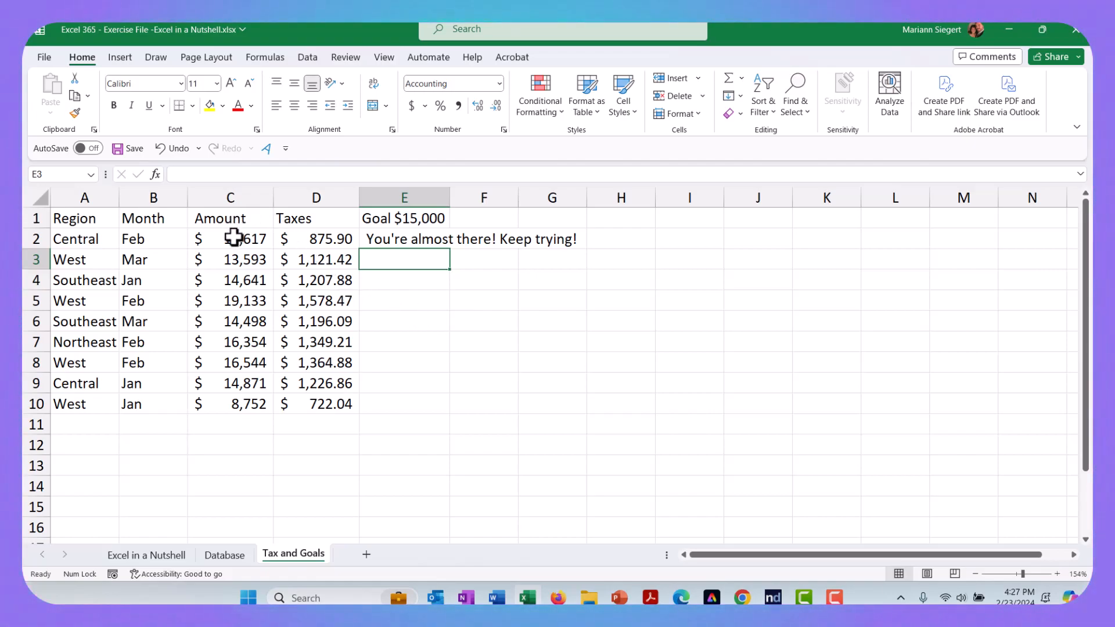
Autofit column E to its contents and fill the IF formula from E2 down to E10.
double_click(451, 201)
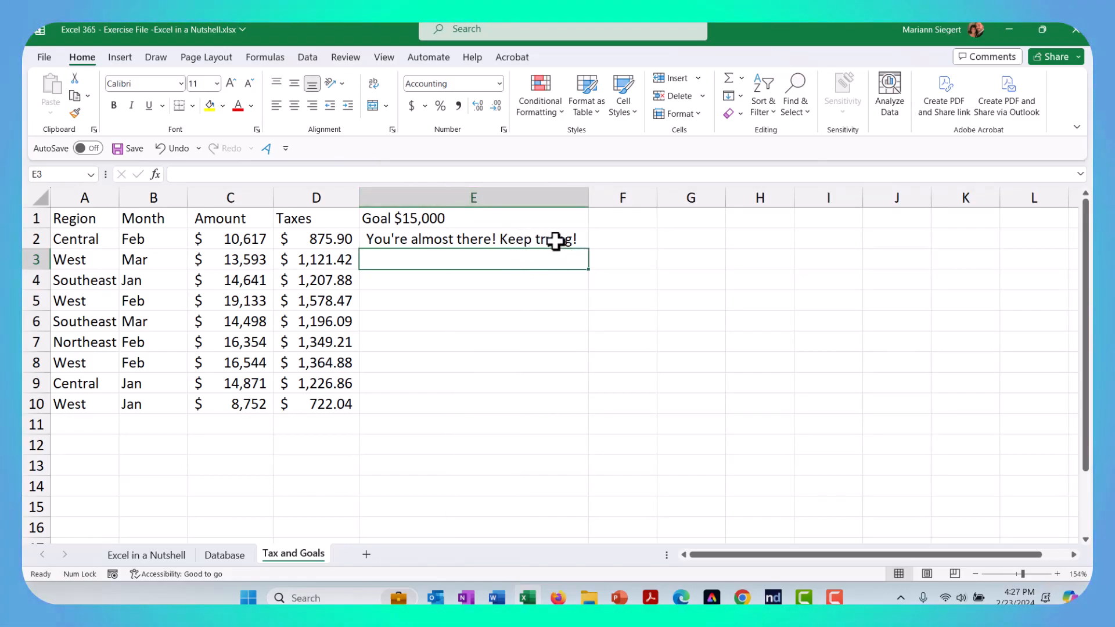
click(555, 239)
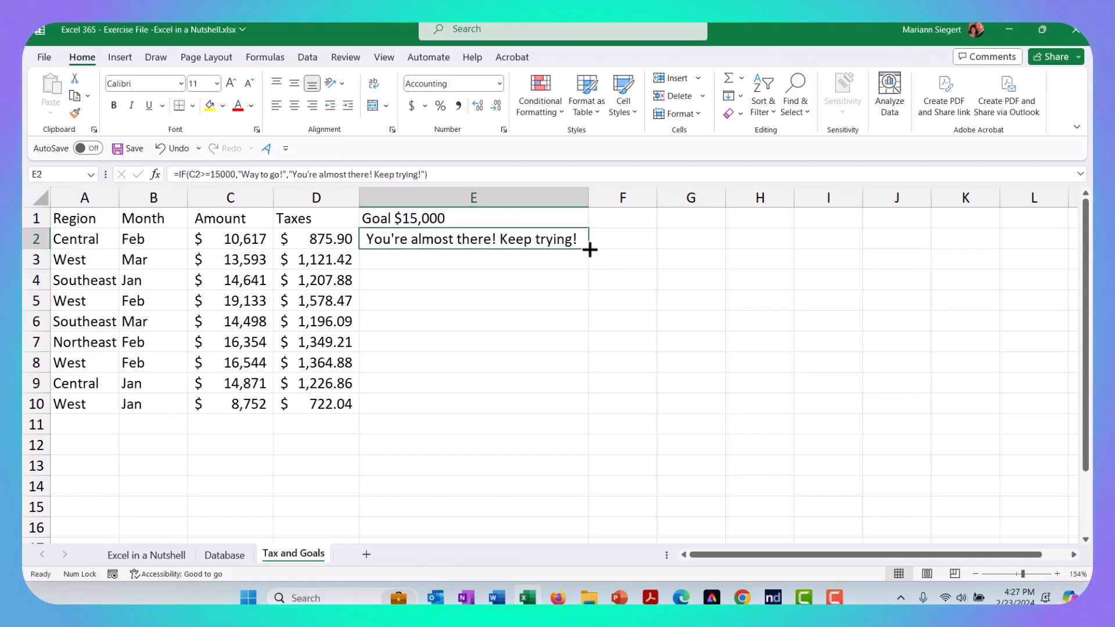
drag(590, 249, 587, 407)
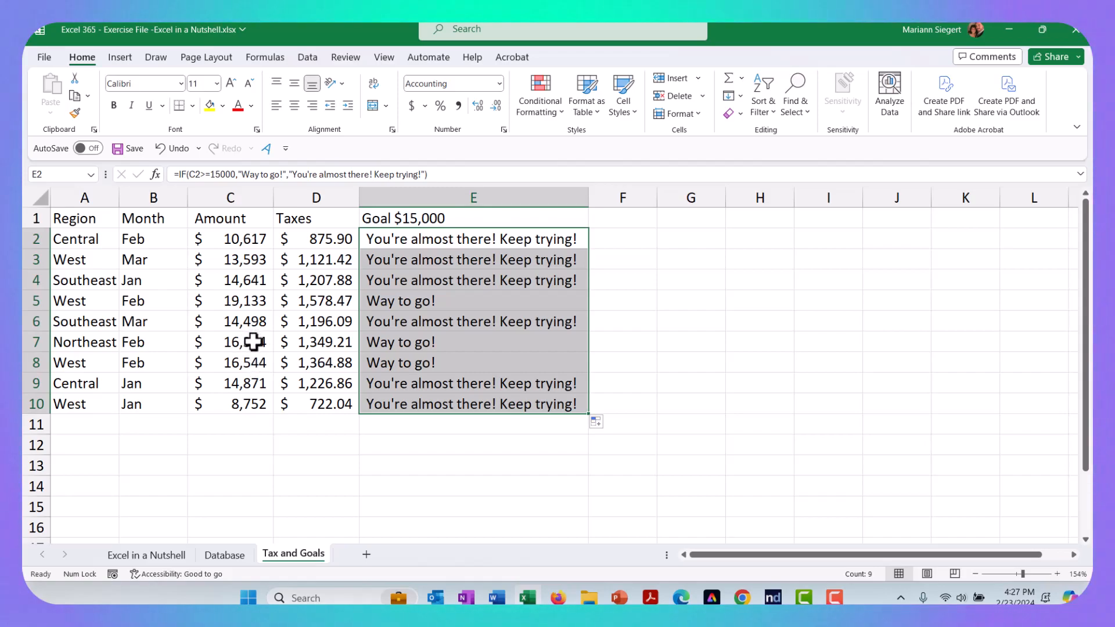
Examine the Amount column's links to the Database sheet and compare them with the IF formula in E2.
click(247, 306)
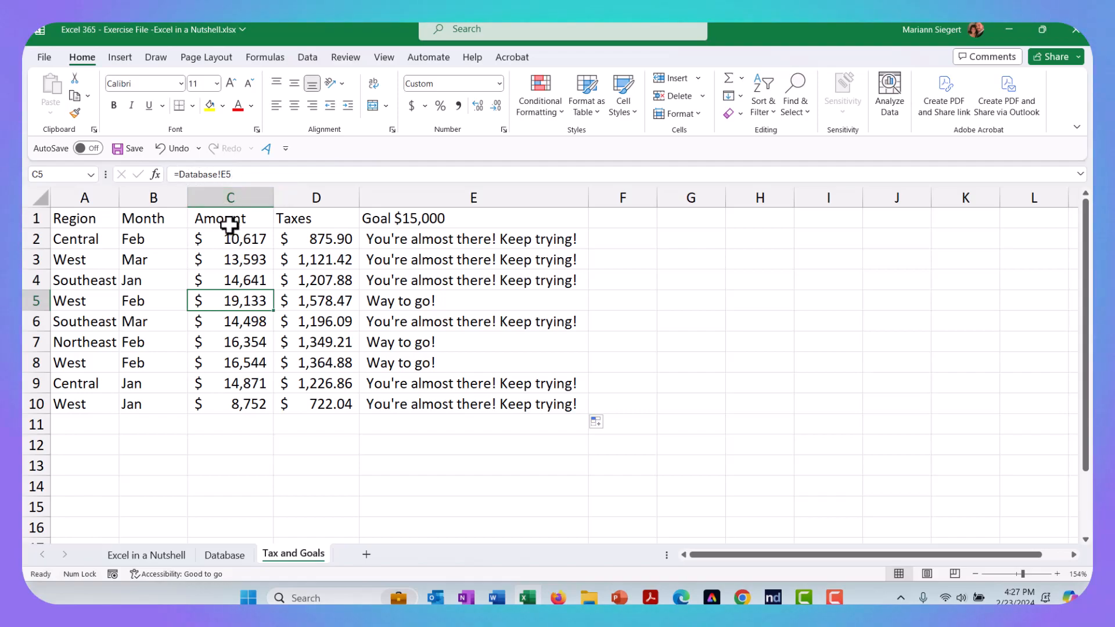
click(241, 262)
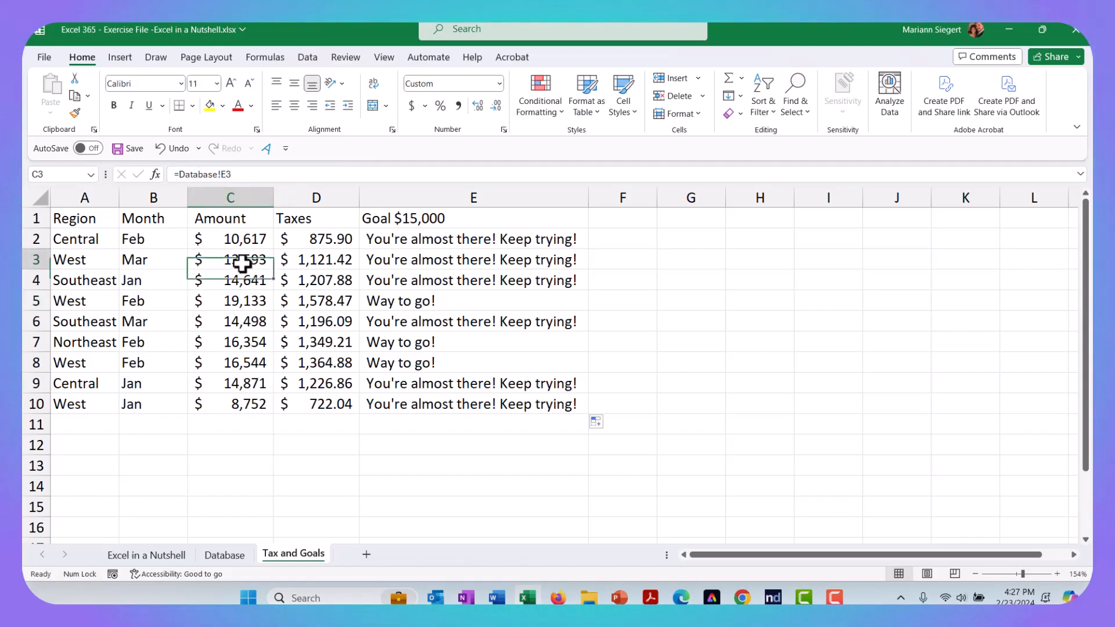
click(235, 302)
click(241, 375)
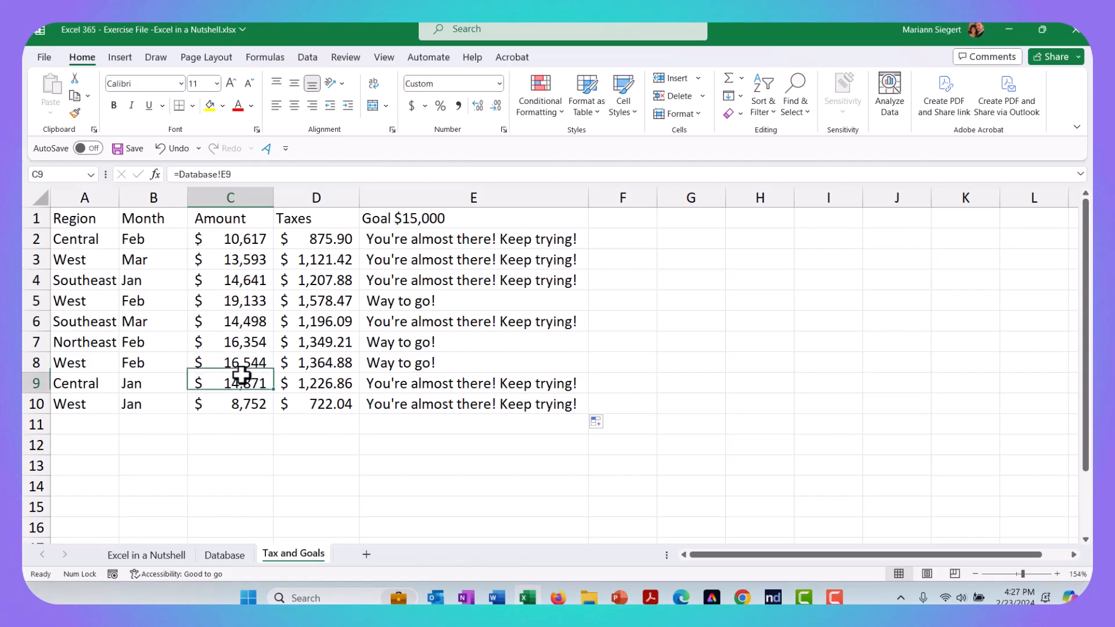
click(237, 341)
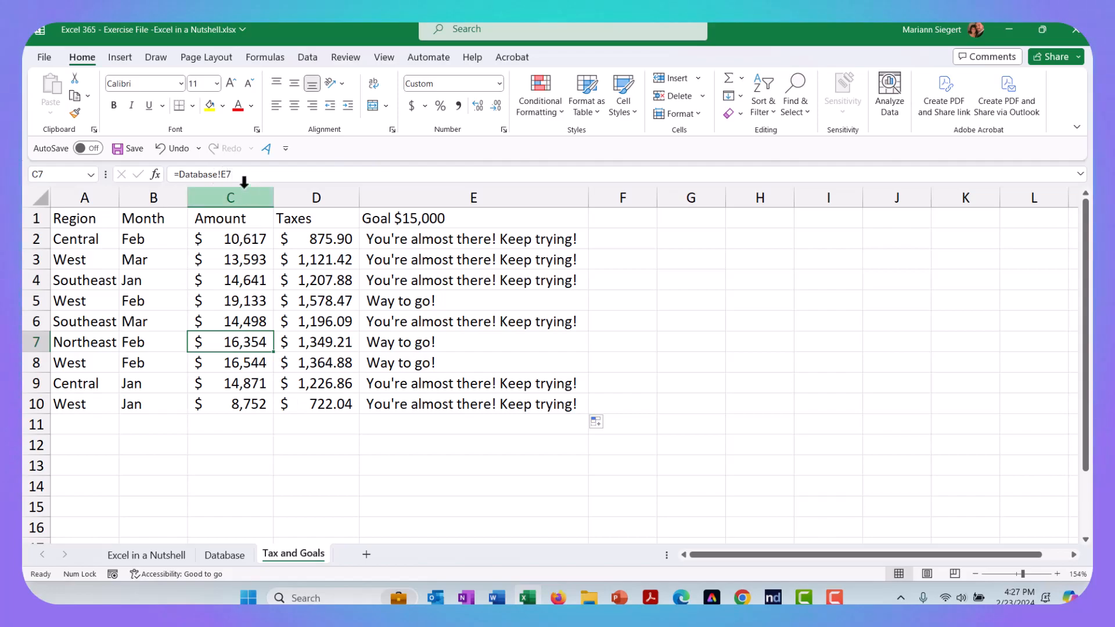
click(249, 237)
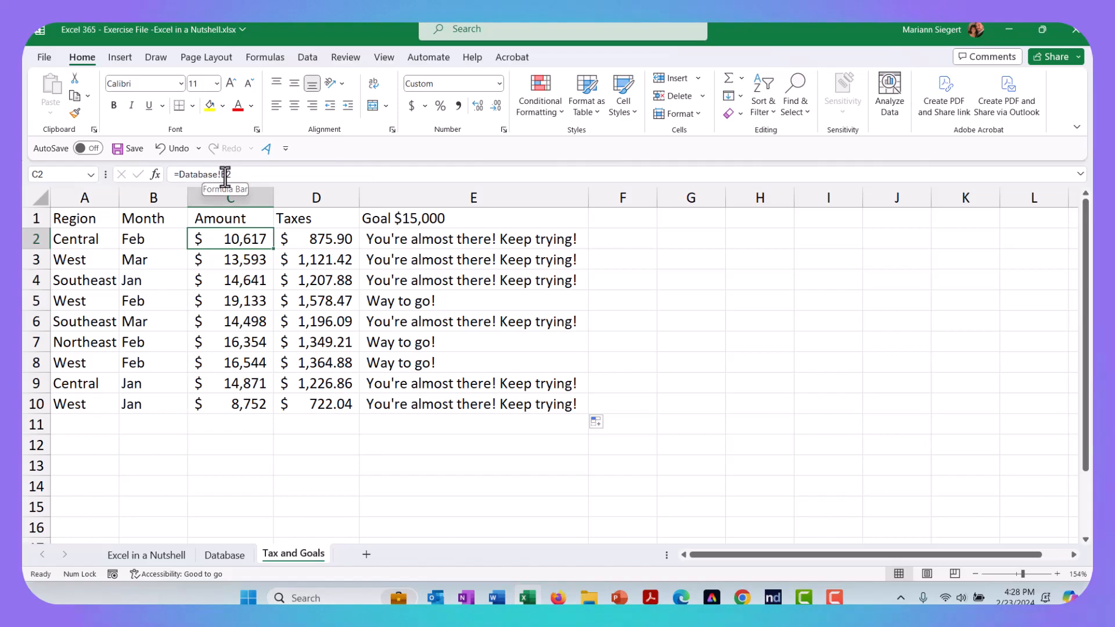
click(404, 243)
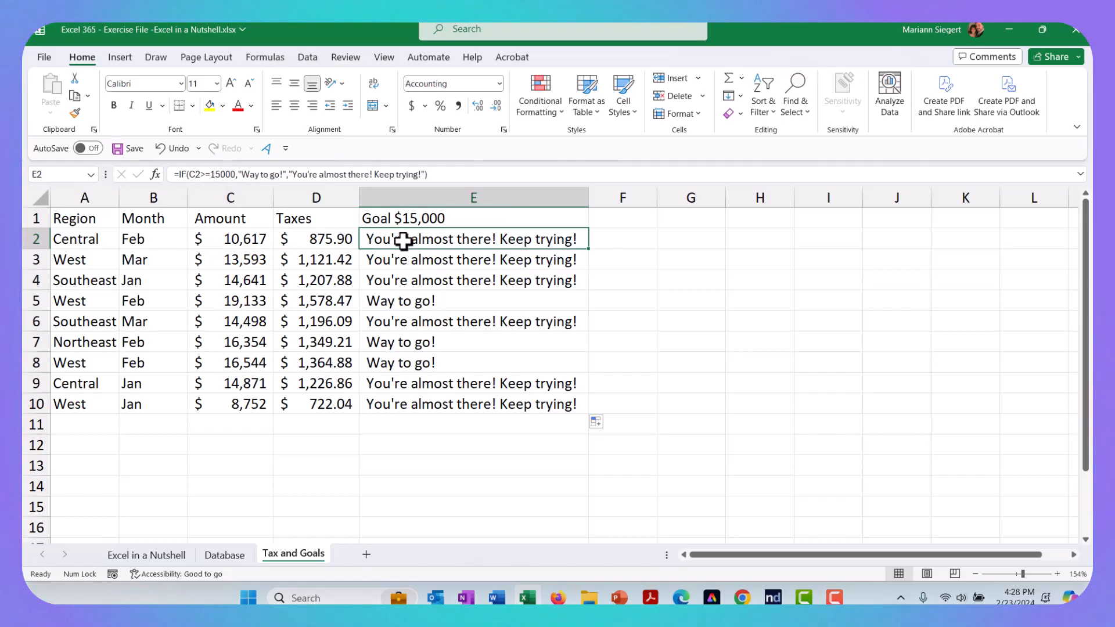
click(233, 232)
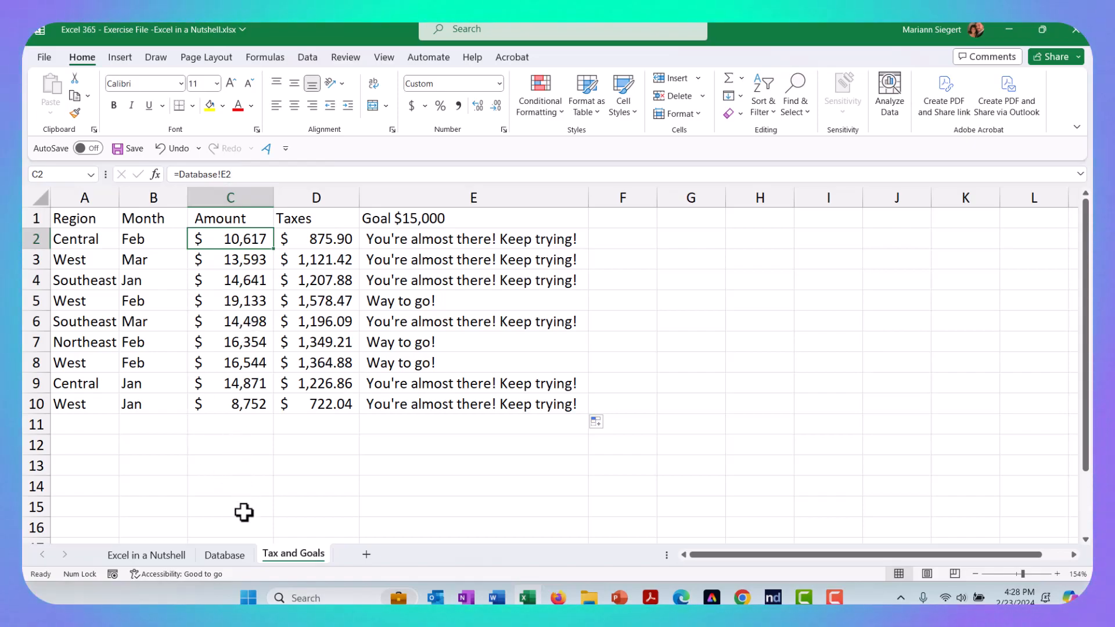
Set the first amount, E2 on the Database sheet, to 16257 and return to the Tax and Goals sheet.
click(221, 556)
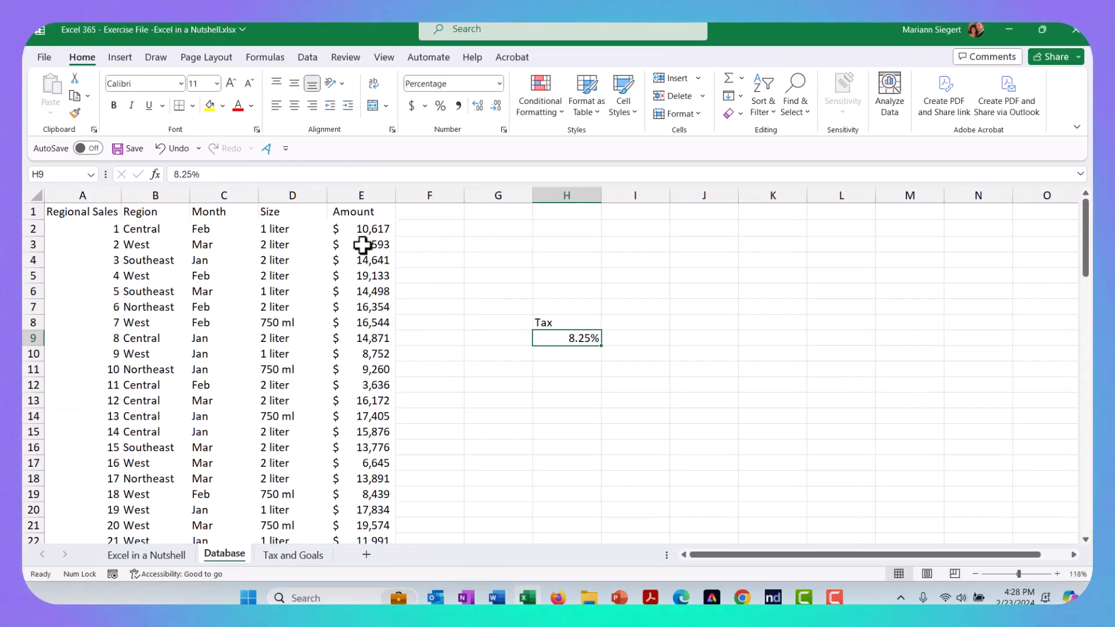
click(356, 229)
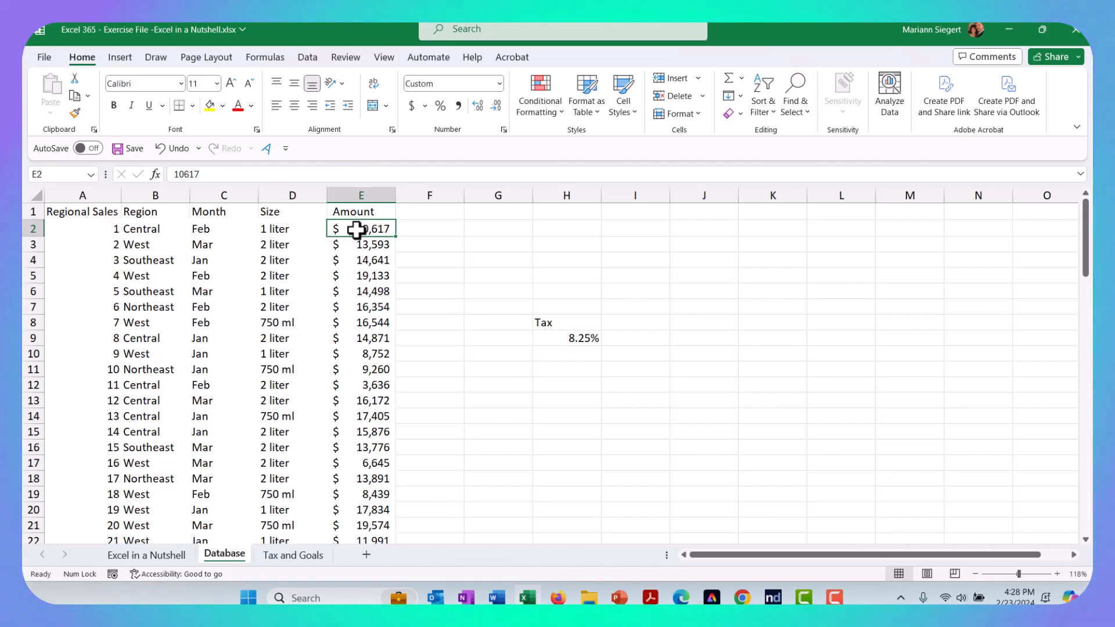
text(16)
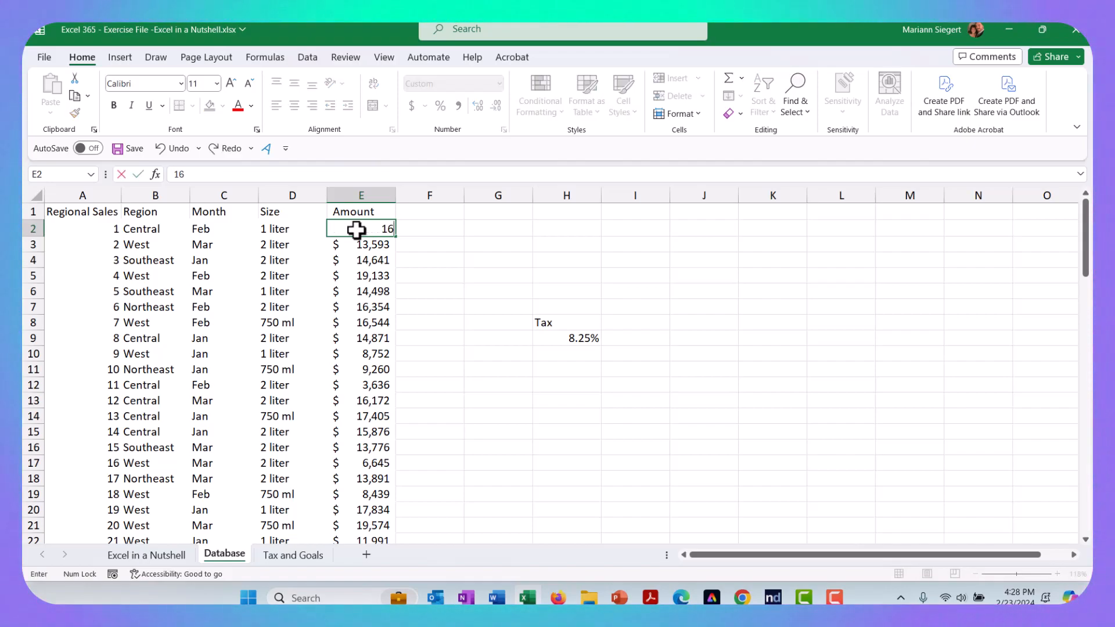
text(257)
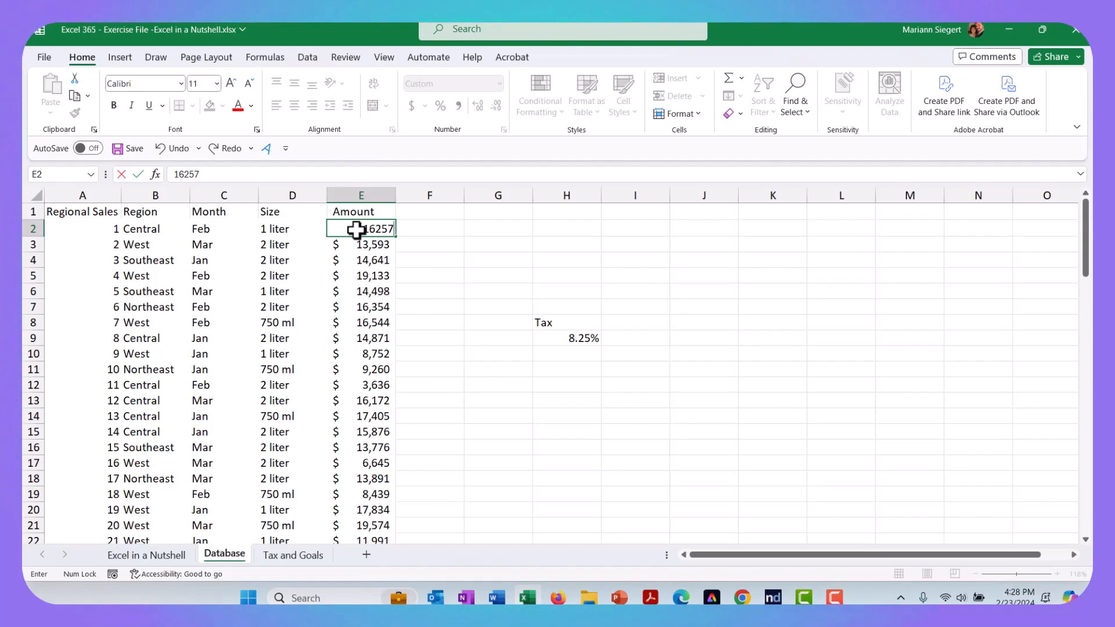
key(Return)
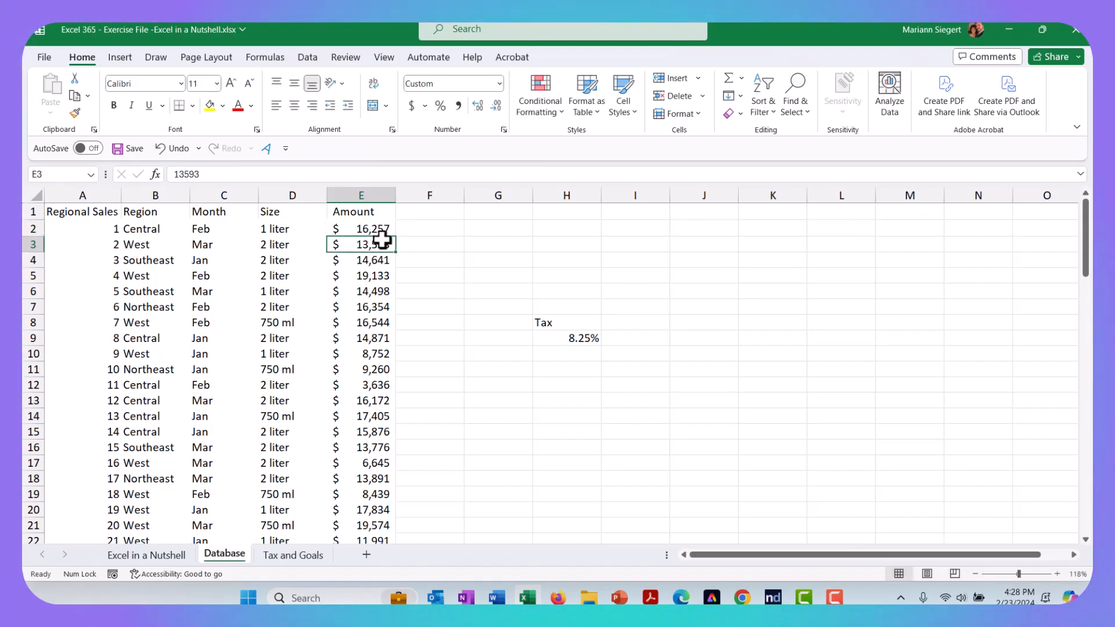
click(292, 556)
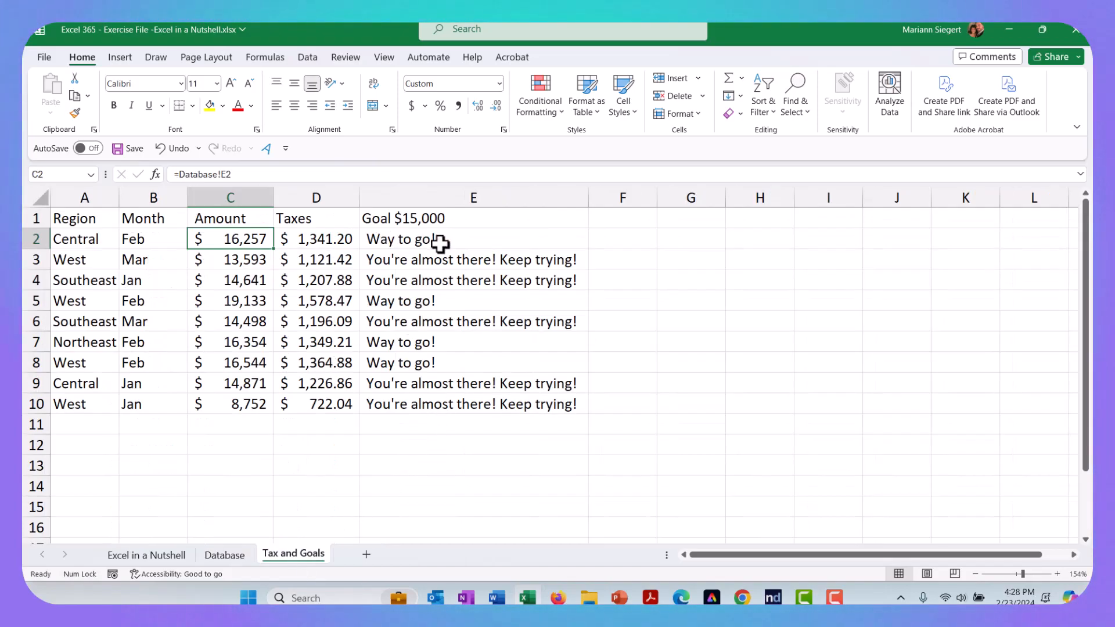
Overwrite the linked amount in C3 of Tax and Goals with 17254 and check the cell's content.
click(250, 262)
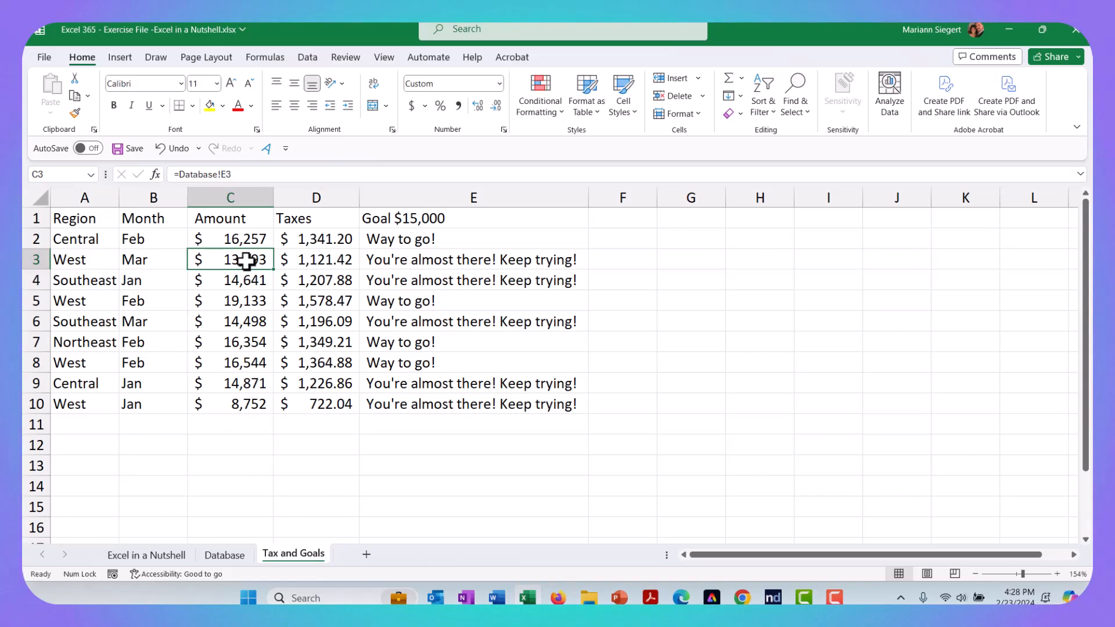
text(17)
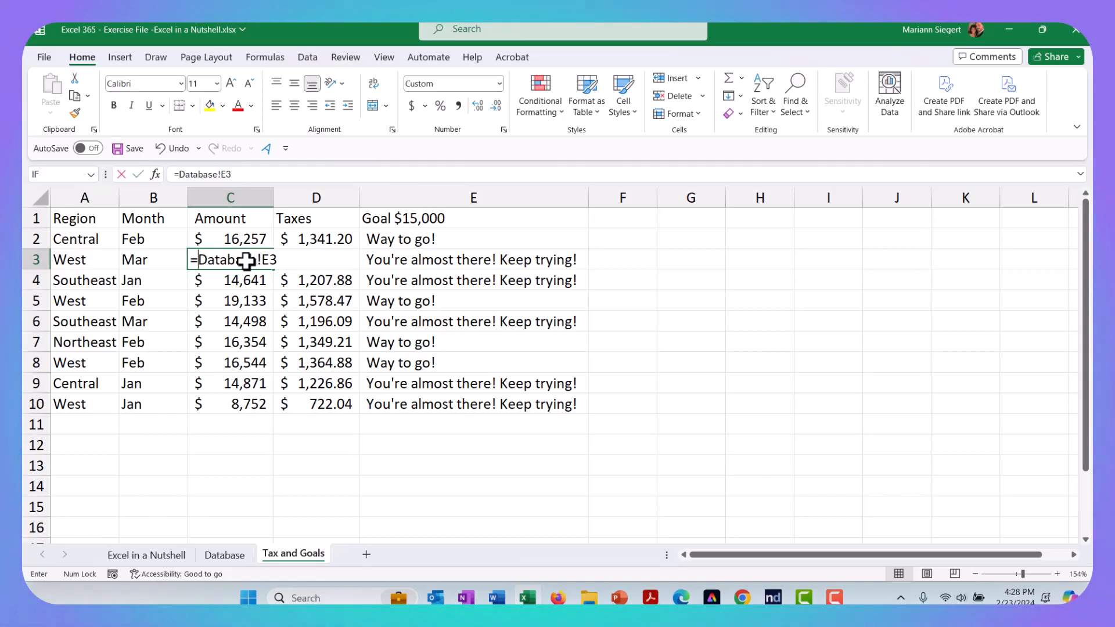
text(2)
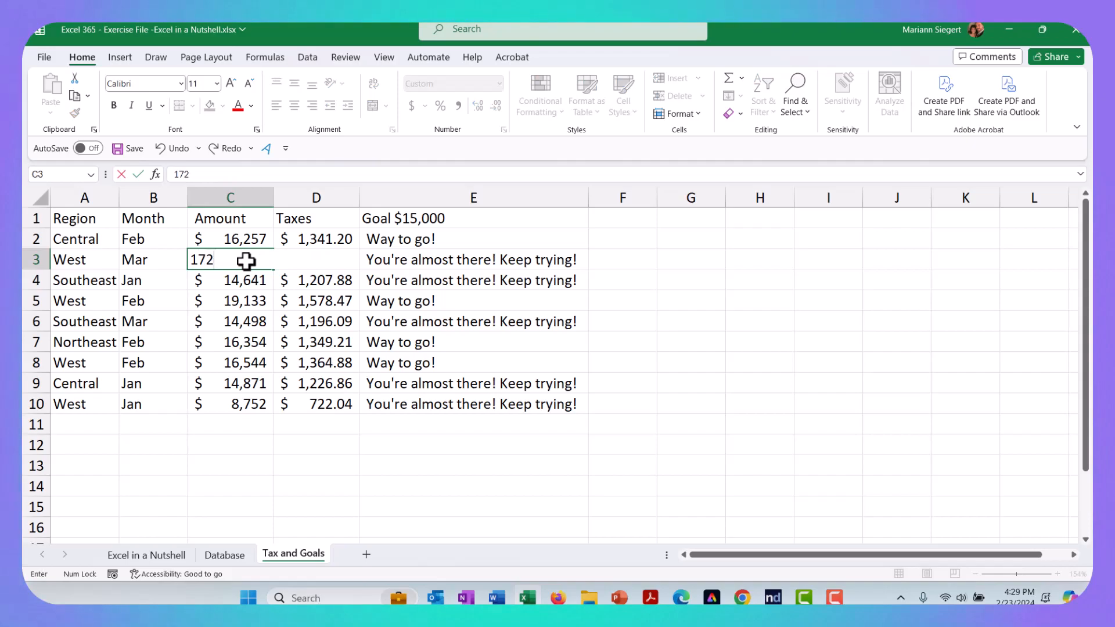
text(54)
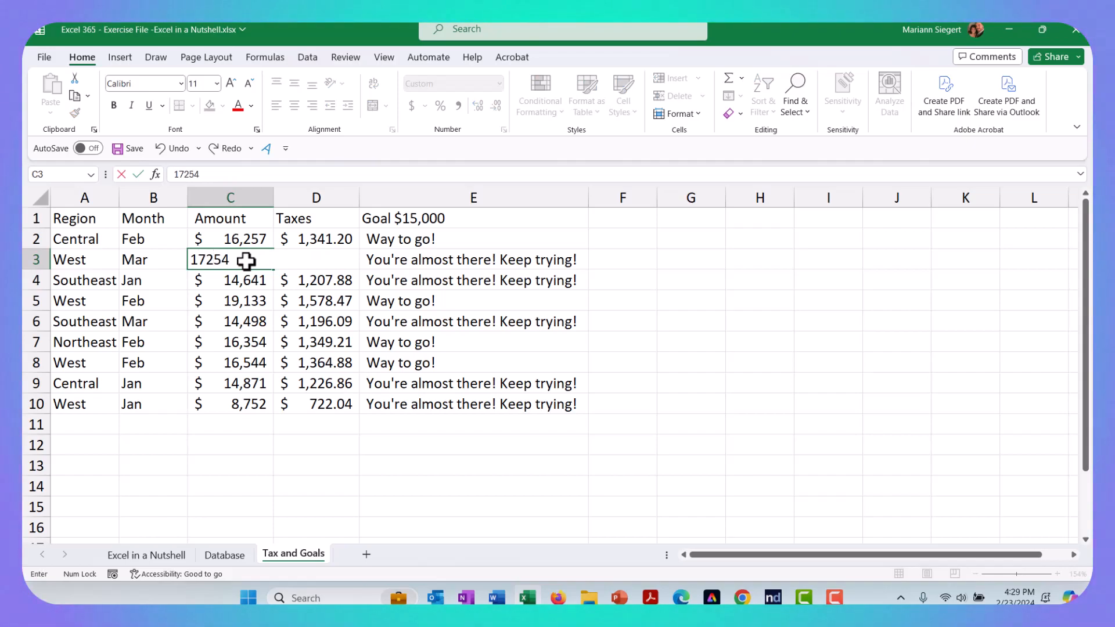
key(Return)
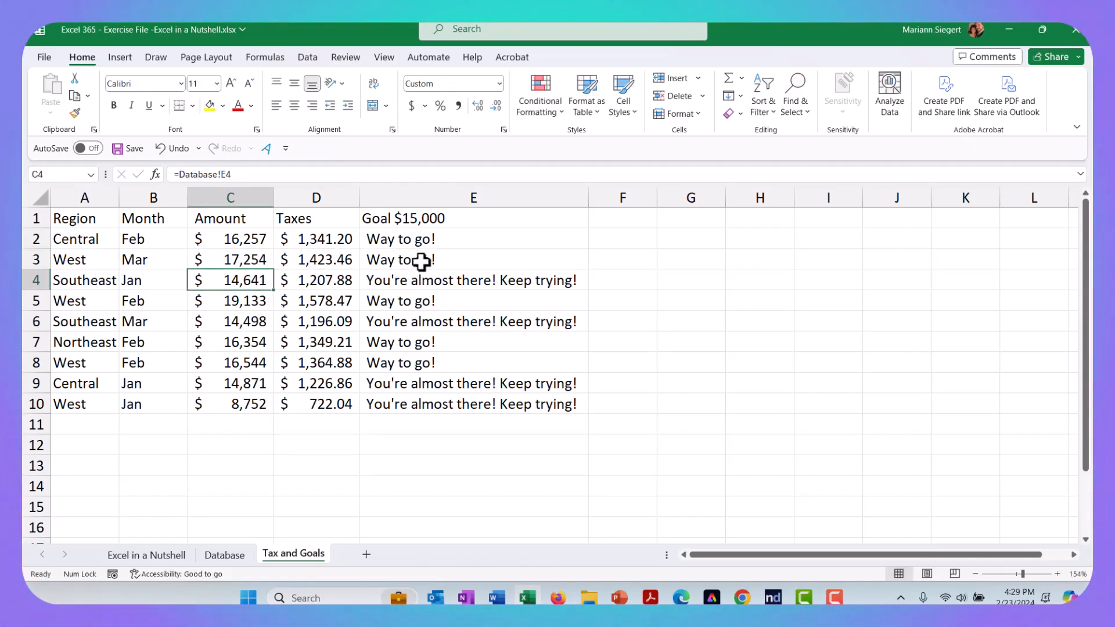
click(244, 263)
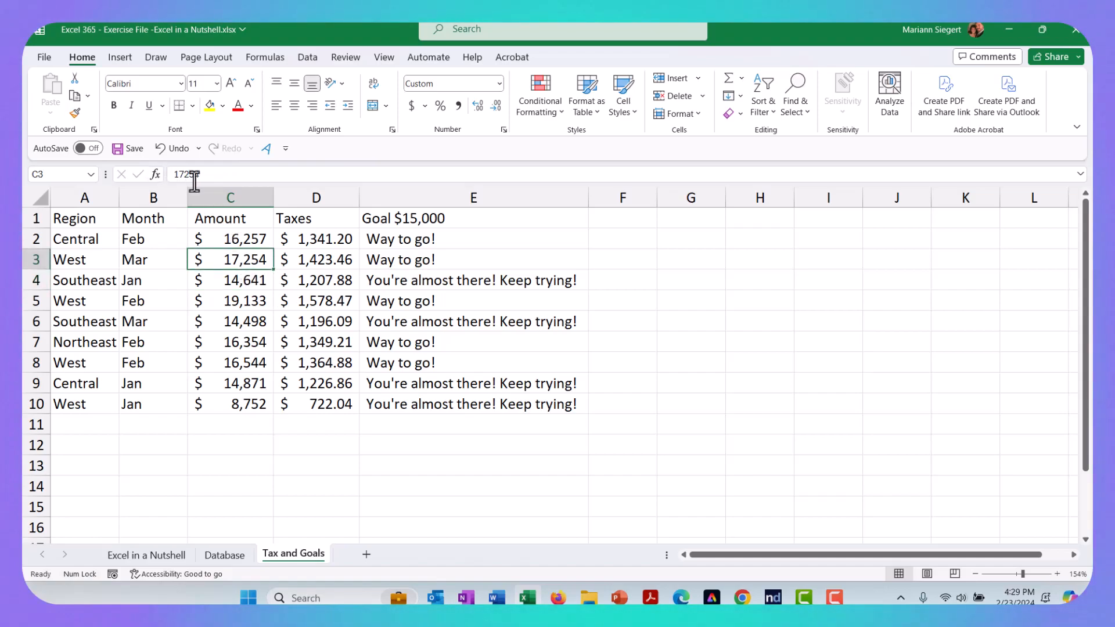